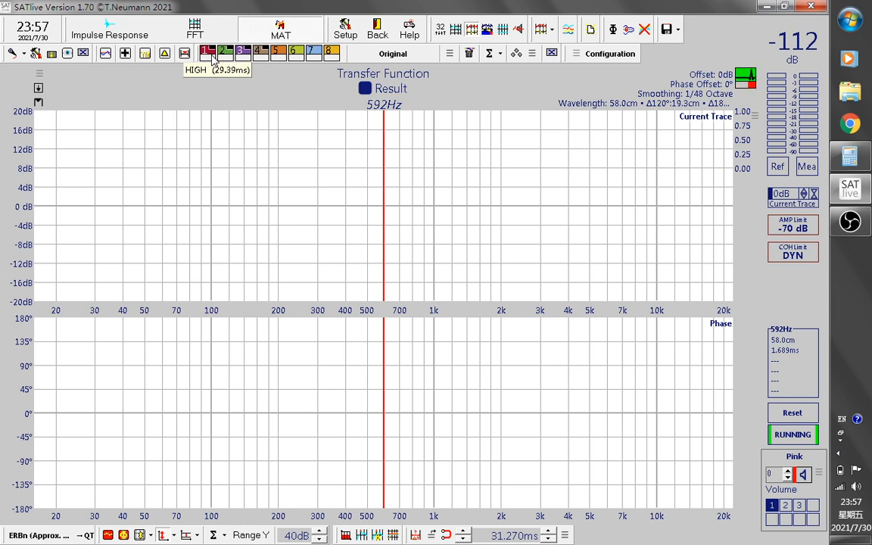
- Show the HIGH, MID, LOW and SUB quick traces together in the transfer function display
left_click(210, 50)
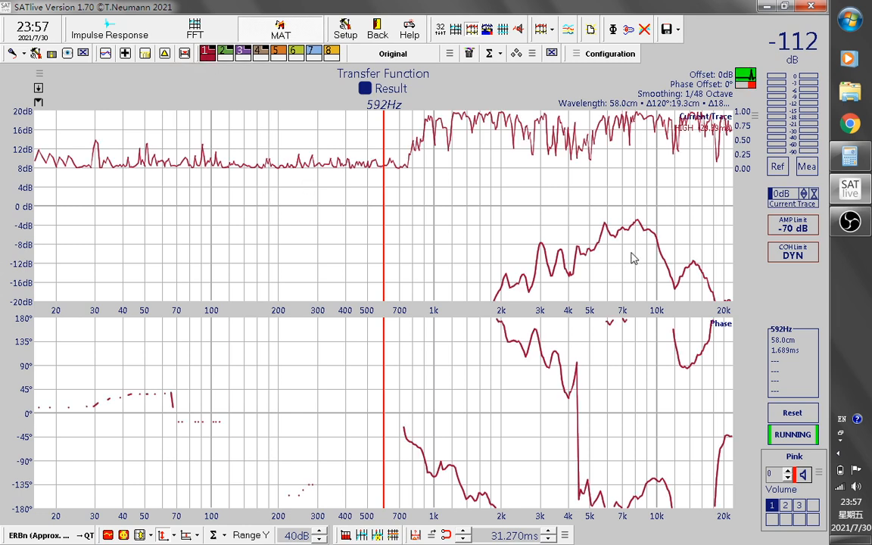
left_click(224, 52)
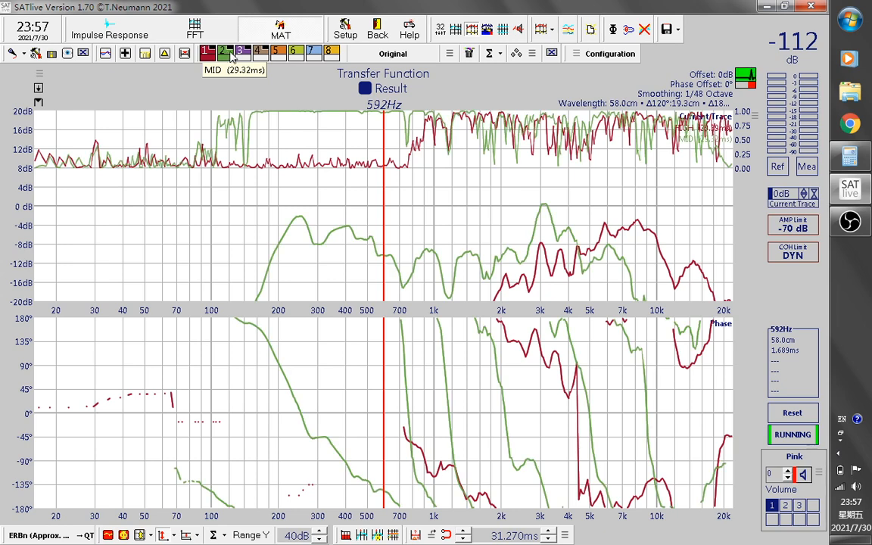
left_click(242, 52)
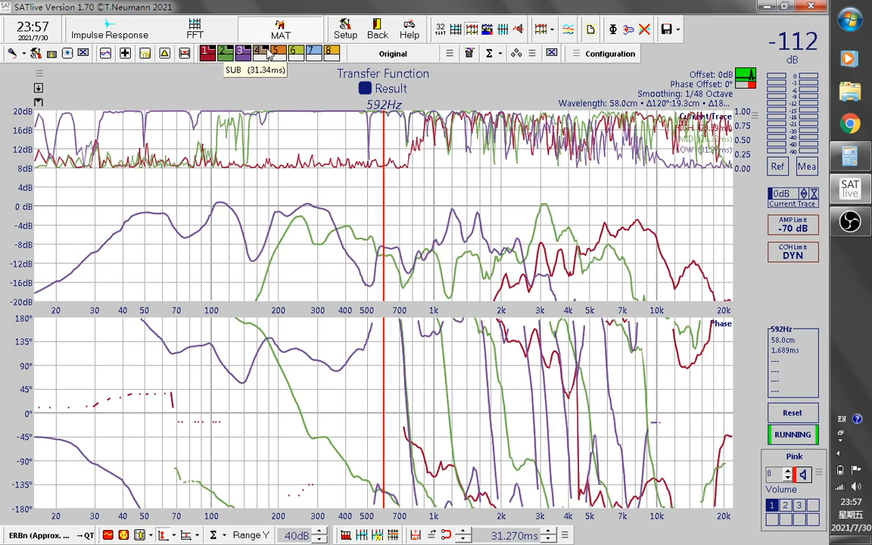
left_click(267, 53)
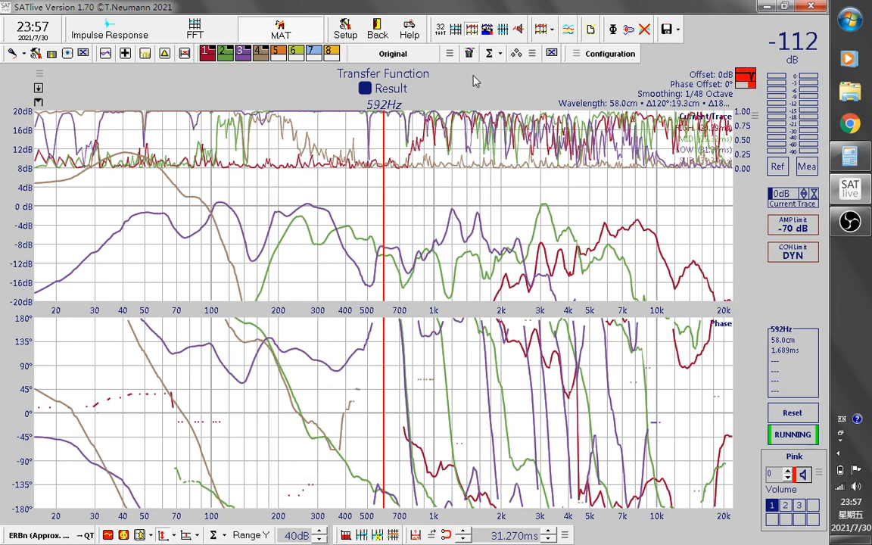
- Create a summary trace of the four displayed quick traces using Complex Add
left_click(489, 54)
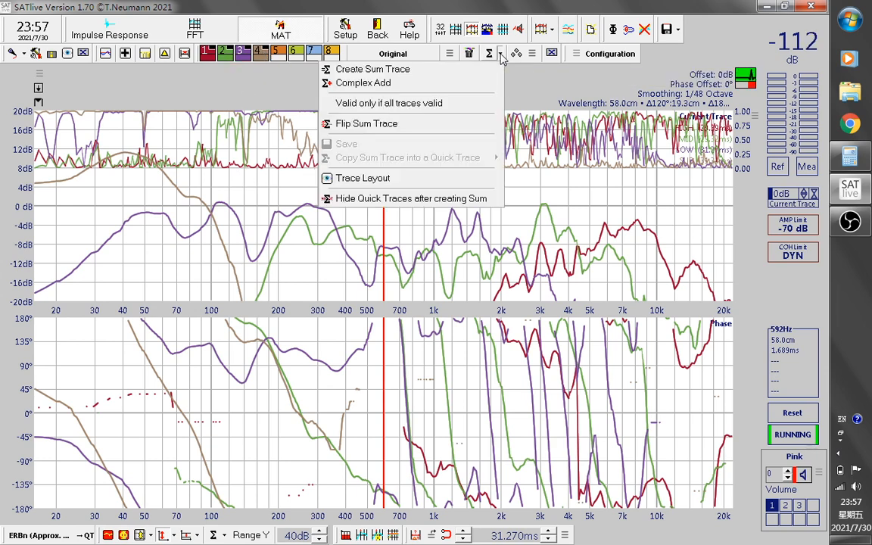
left_click(479, 60)
left_click(487, 55)
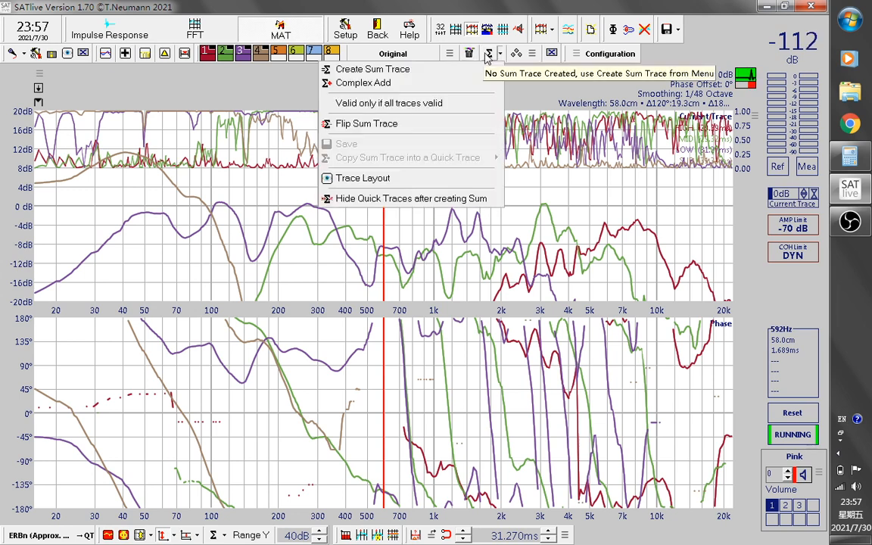
left_click(487, 58)
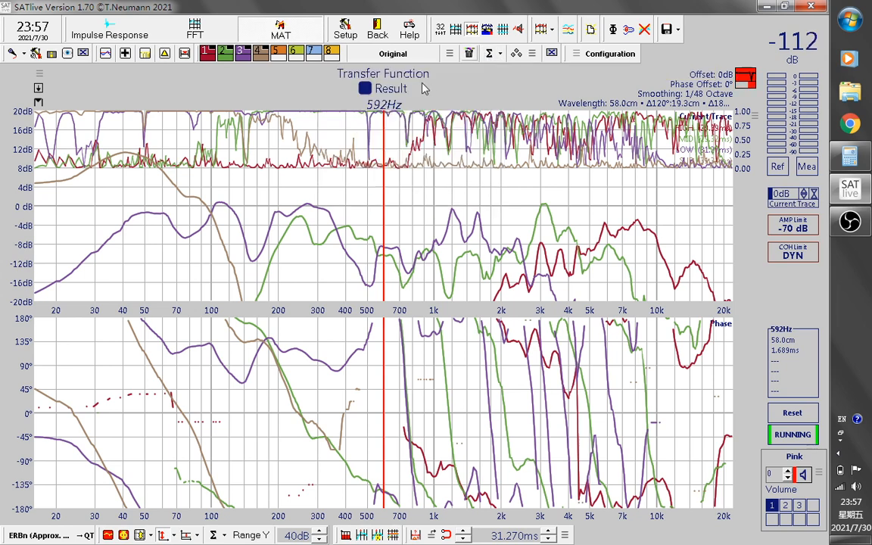
left_click(489, 55)
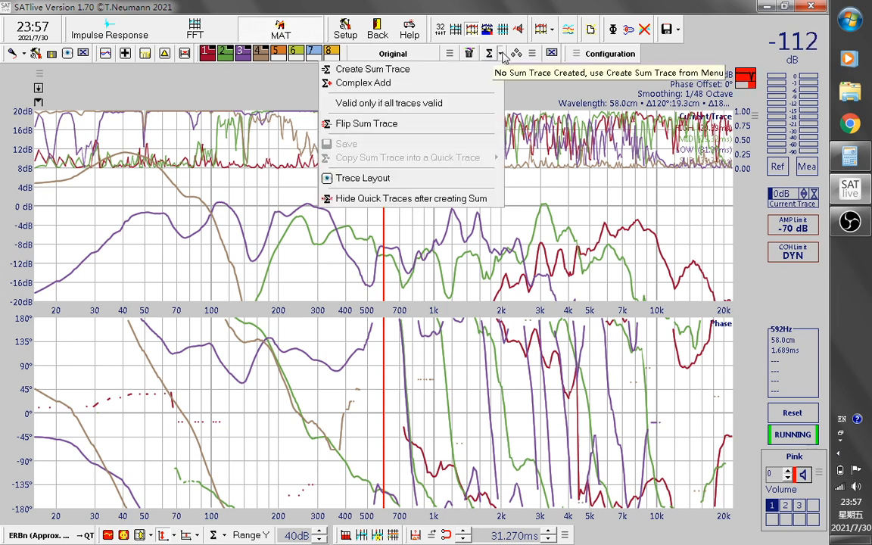
left_click(364, 85)
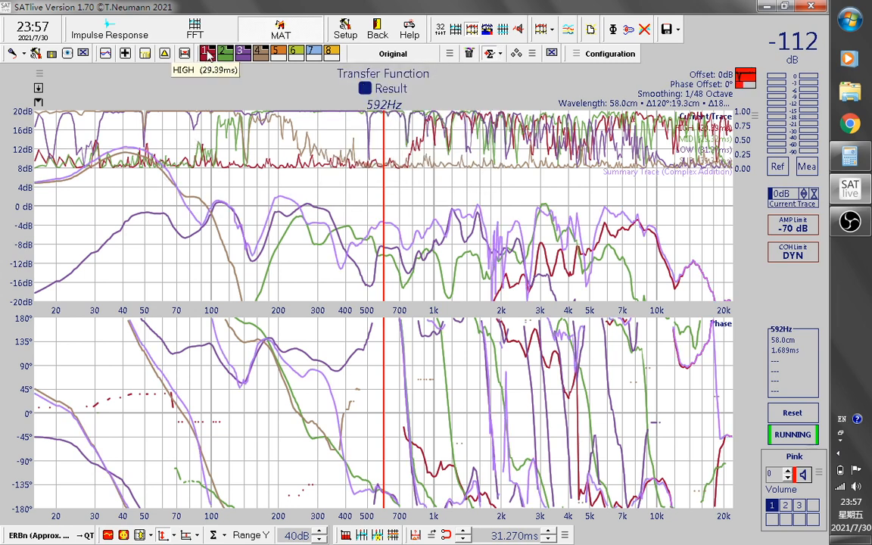
- Hide the HIGH, MID, LOW and SUB quick traces, keeping only the summary trace displayed
left_click(207, 51)
left_click(225, 51)
left_click(242, 53)
left_click(259, 51)
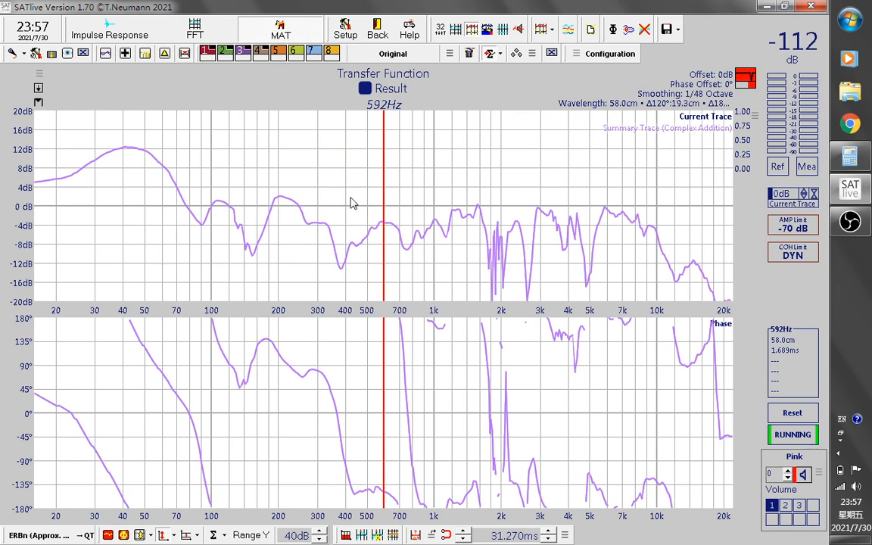
- Compare the HIGH and MID quick traces with the summary trace, then hide both again
left_click(207, 52)
left_click(225, 52)
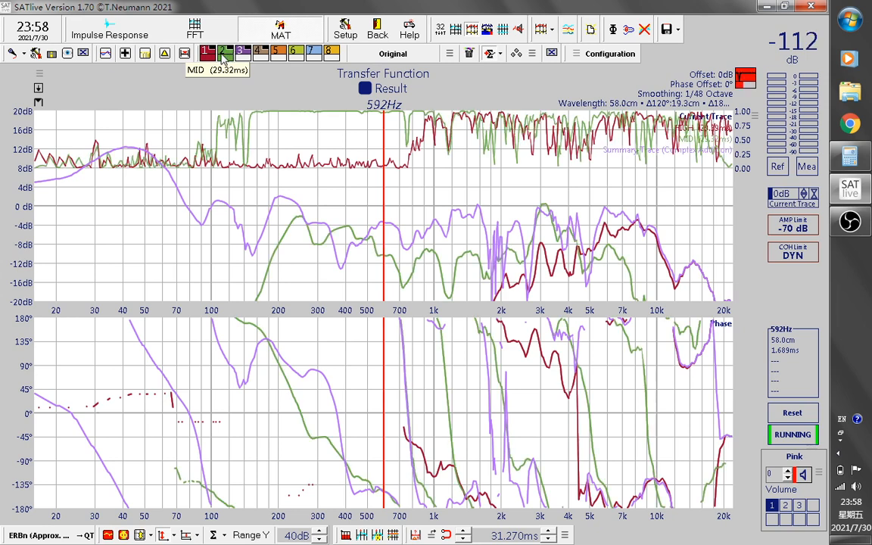
left_click(225, 52)
left_click(207, 52)
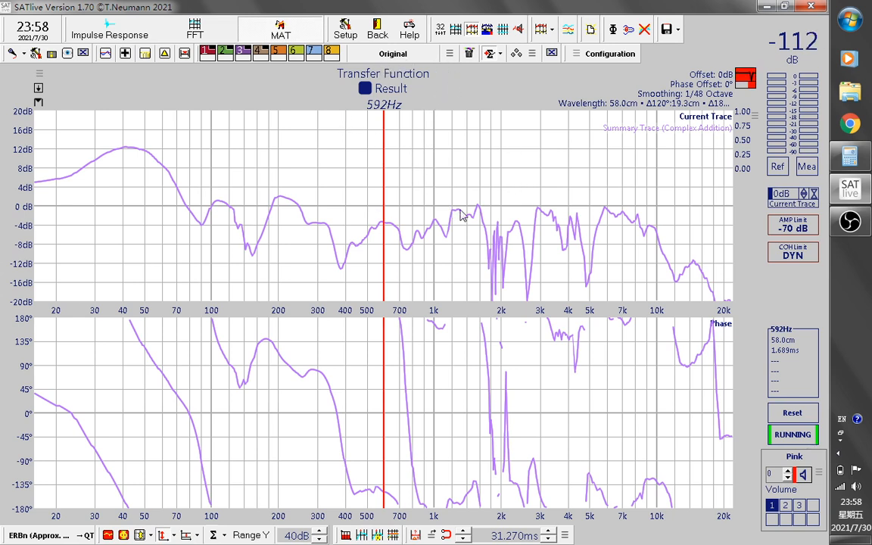
- Hide the summary trace and briefly view the HIGH quick trace on its own
left_click(491, 55)
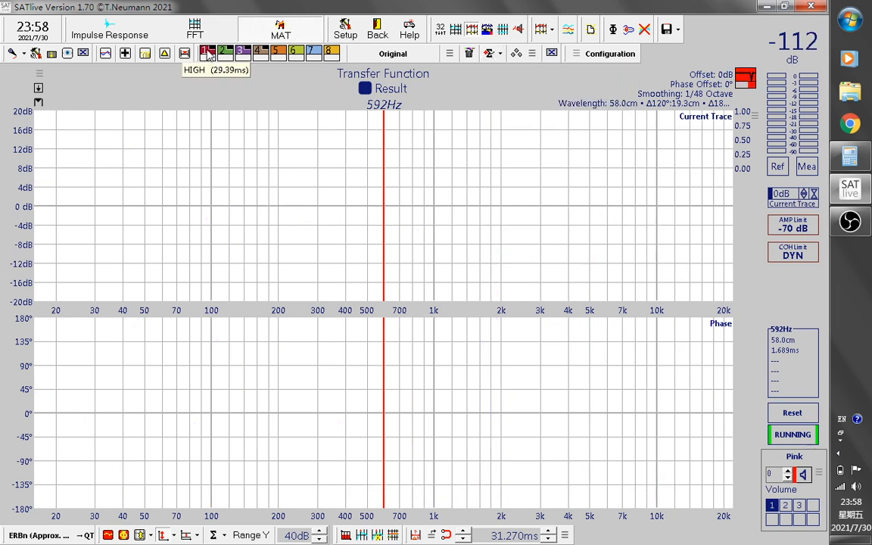
left_click(207, 53)
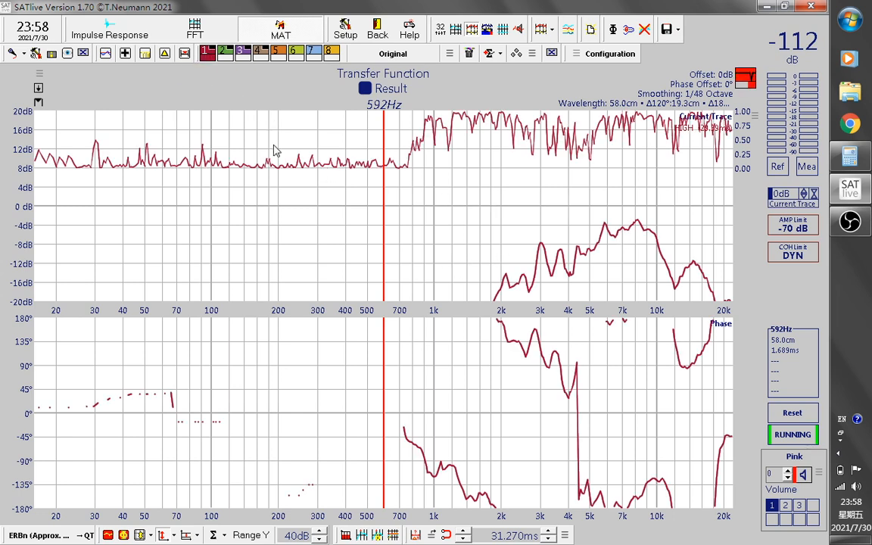
left_click(207, 53)
- Copy the HIGH quick trace into the loaded trace
right_click(290, 154)
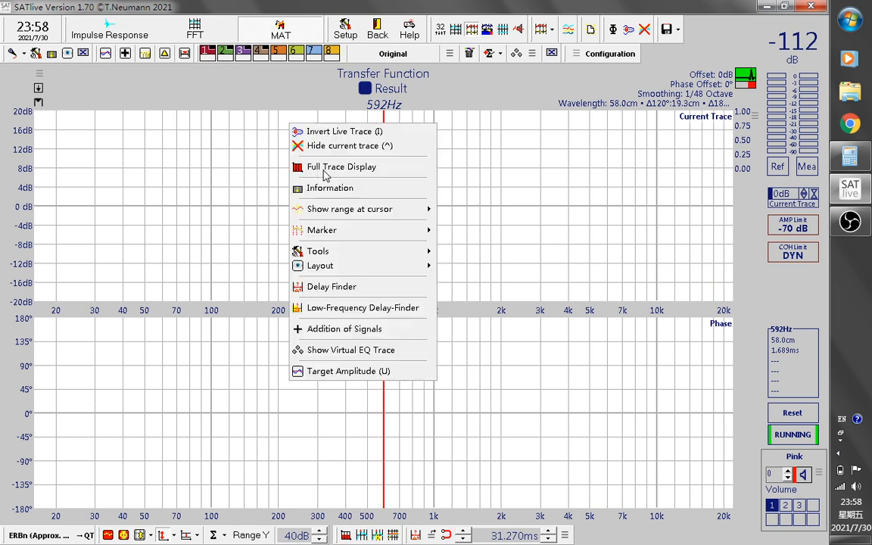
mouse_move(358, 256)
mouse_move(500, 260)
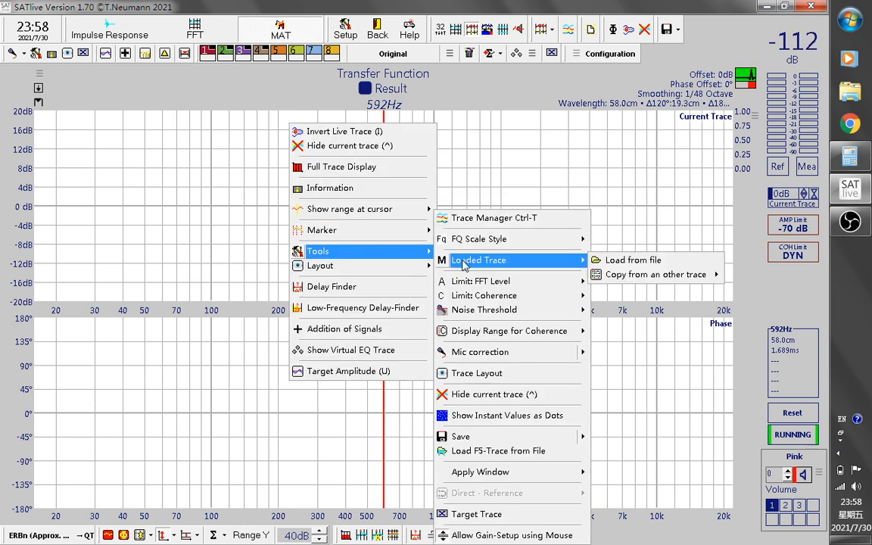
mouse_move(609, 277)
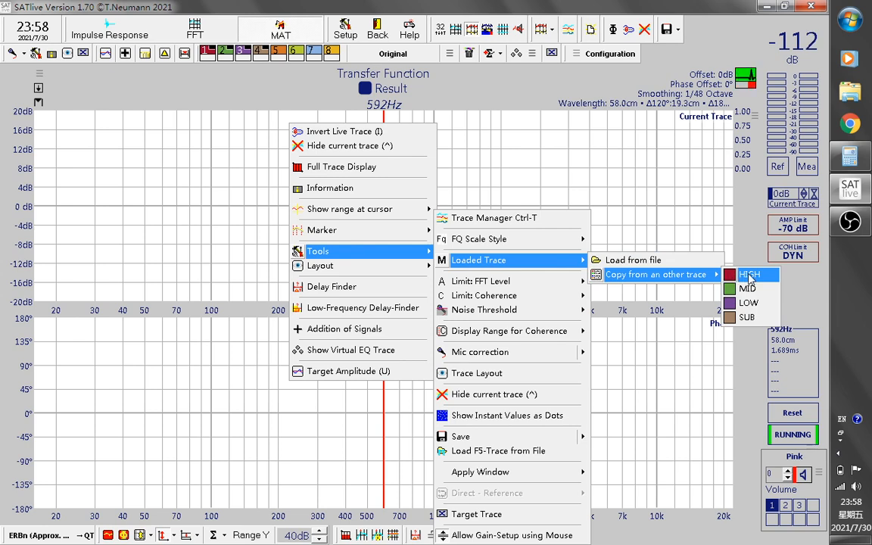
left_click(750, 275)
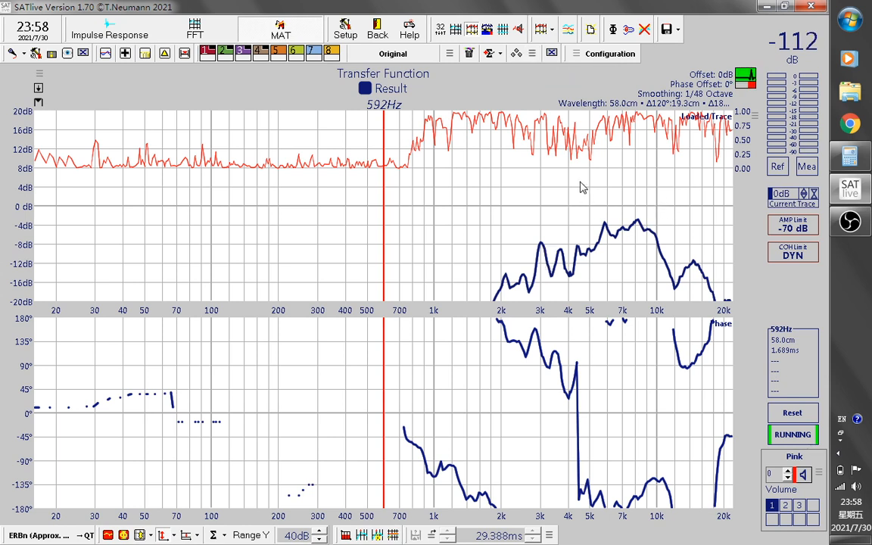
- Show the virtual EQ trace and open its editor, moving the window clear of the high-frequency curves
left_click(523, 55)
left_click(523, 56)
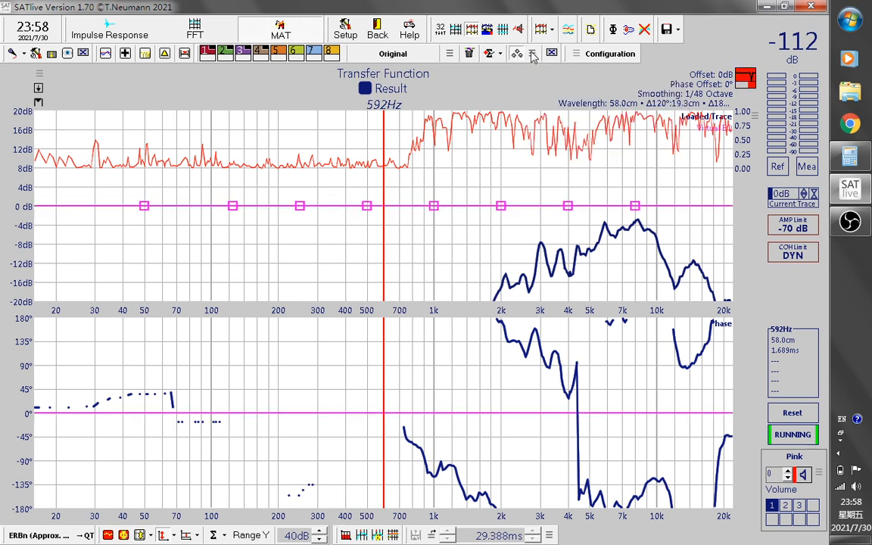
left_click(519, 54)
left_click(561, 85)
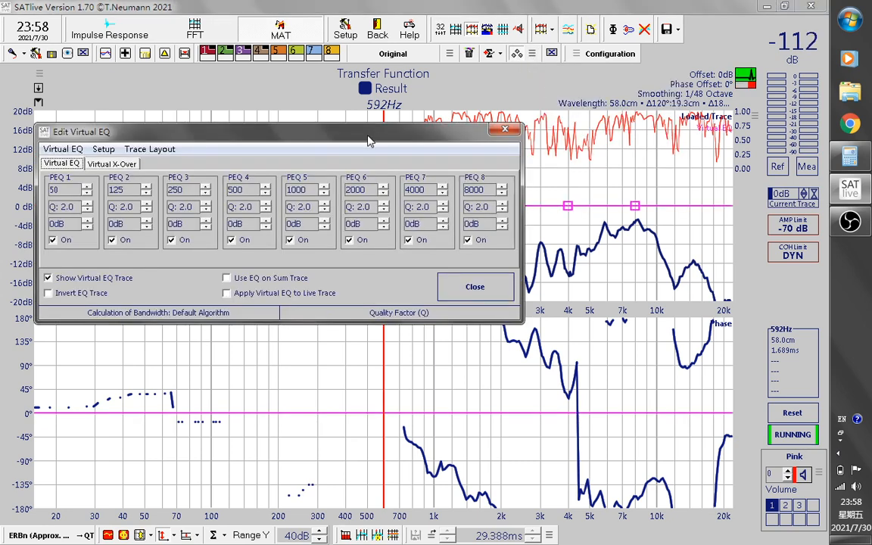
left_click_drag(350, 134, 318, 68)
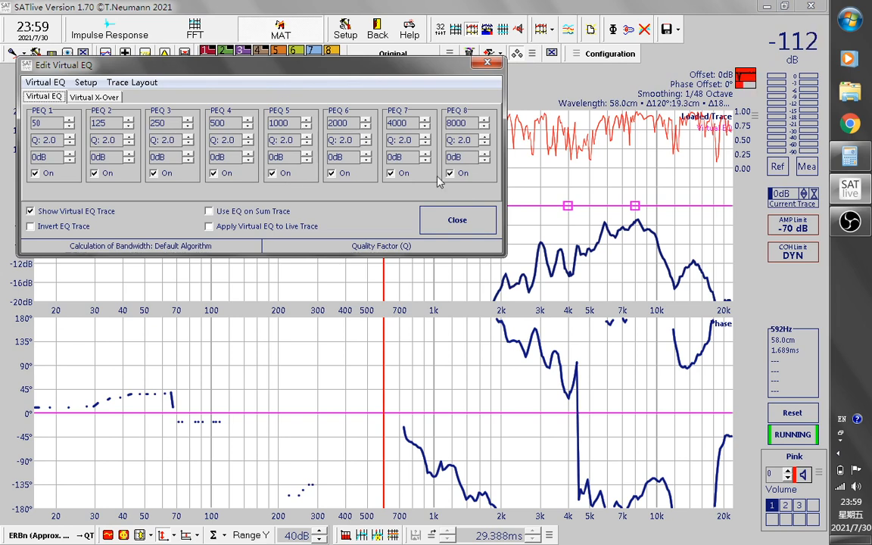
- Load the High.SEQ setting from the Demo folder into the virtual EQ
left_click(113, 97)
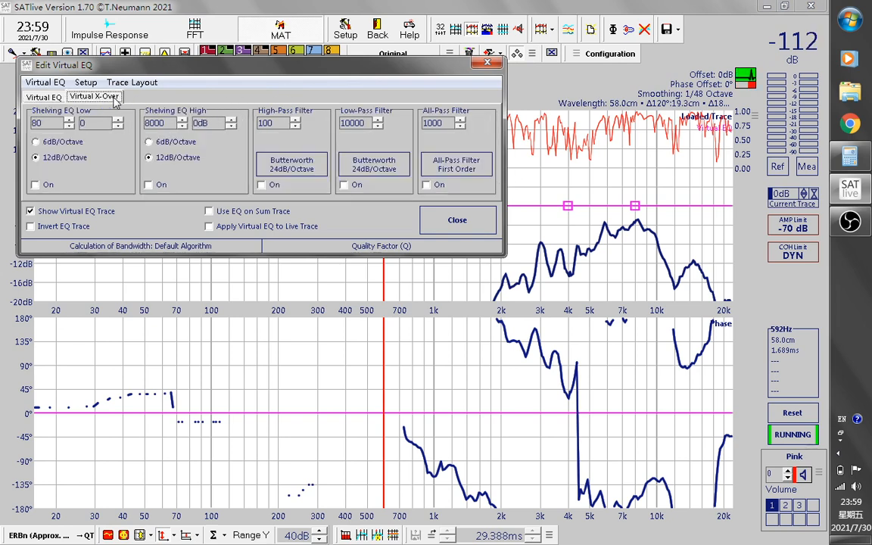
left_click(38, 97)
left_click(42, 83)
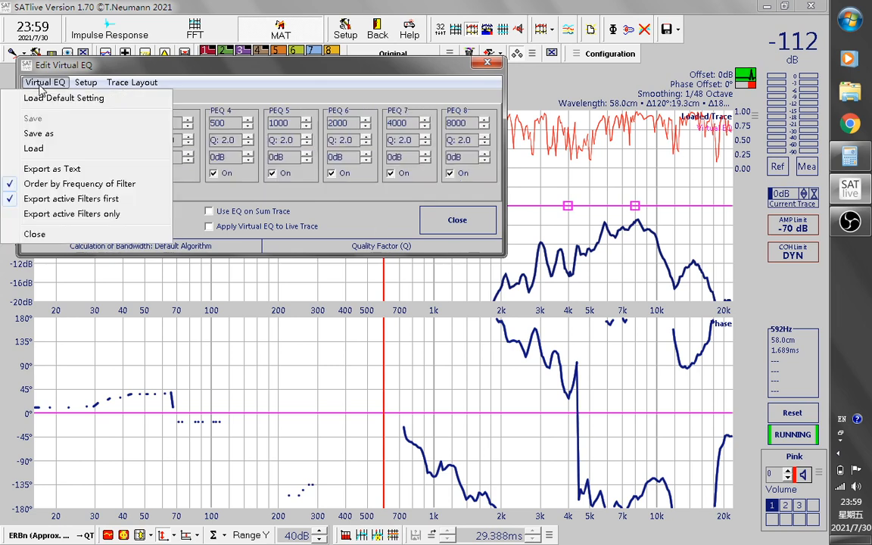
left_click(43, 150)
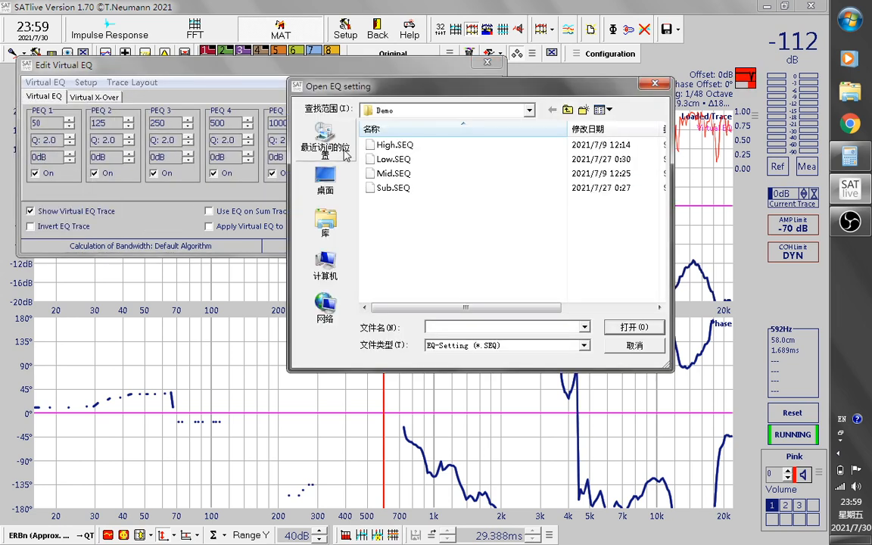
left_click(393, 144)
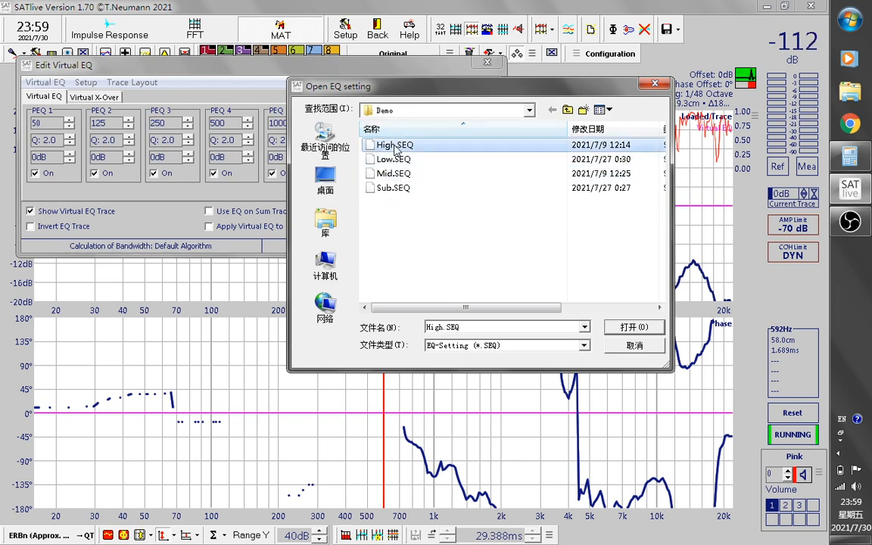
left_click(632, 327)
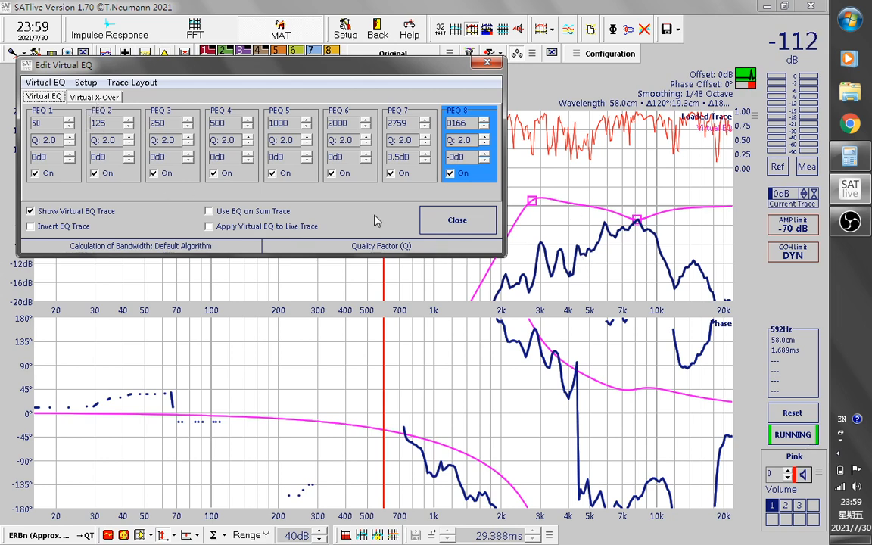
- Apply the virtual EQ to the live trace, comparing it on and off, and move the editor clear of the quick trace slots
left_click(224, 228)
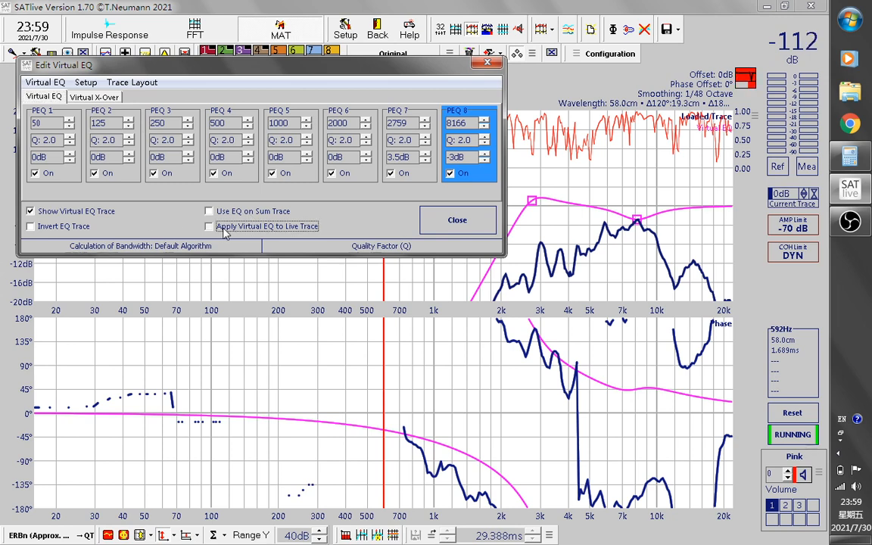
left_click(224, 228)
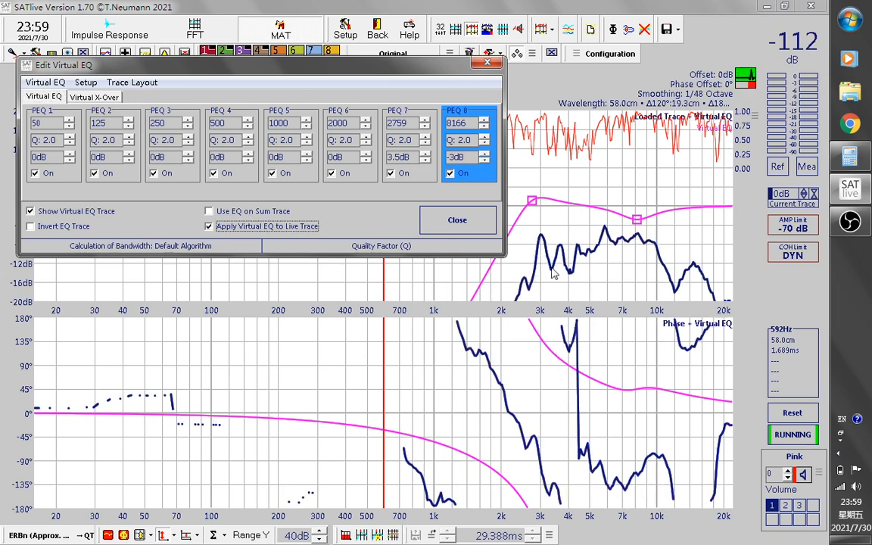
left_click(281, 228)
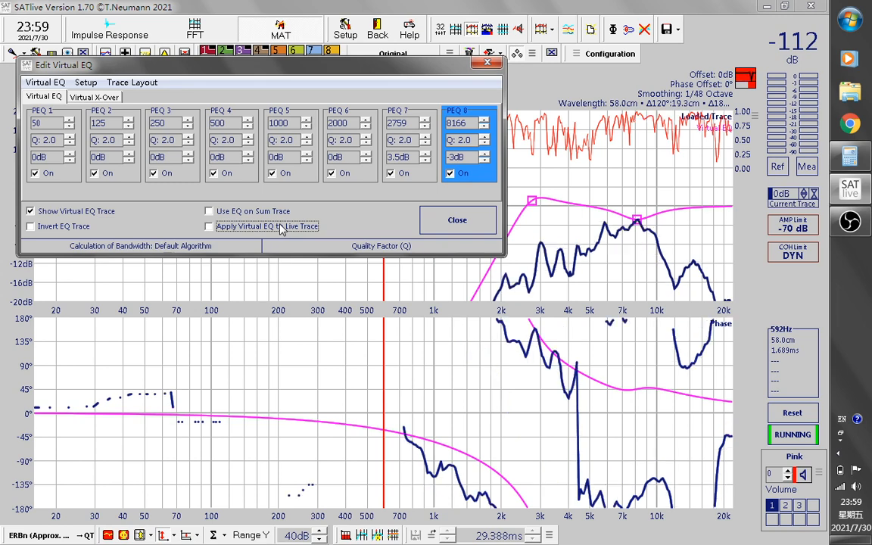
left_click(281, 228)
left_click_drag(367, 77, 338, 189)
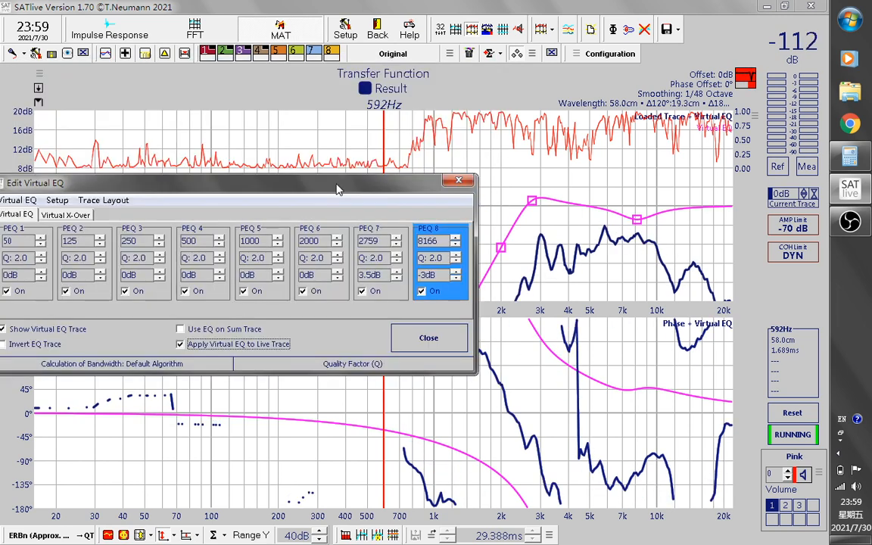
- Switch to the Processing quick trace set and store the equalized HIGH trace in slot 1 with the label "Hi x"
left_click(388, 54)
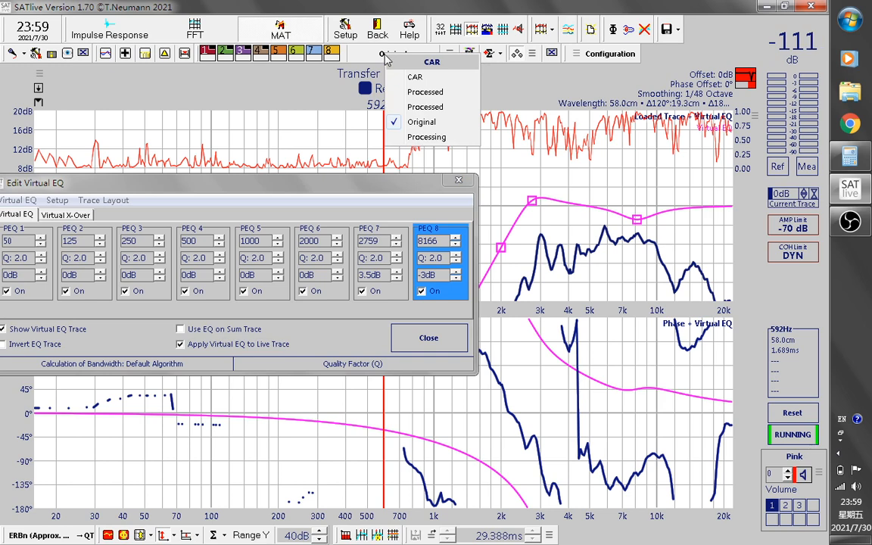
left_click(413, 137)
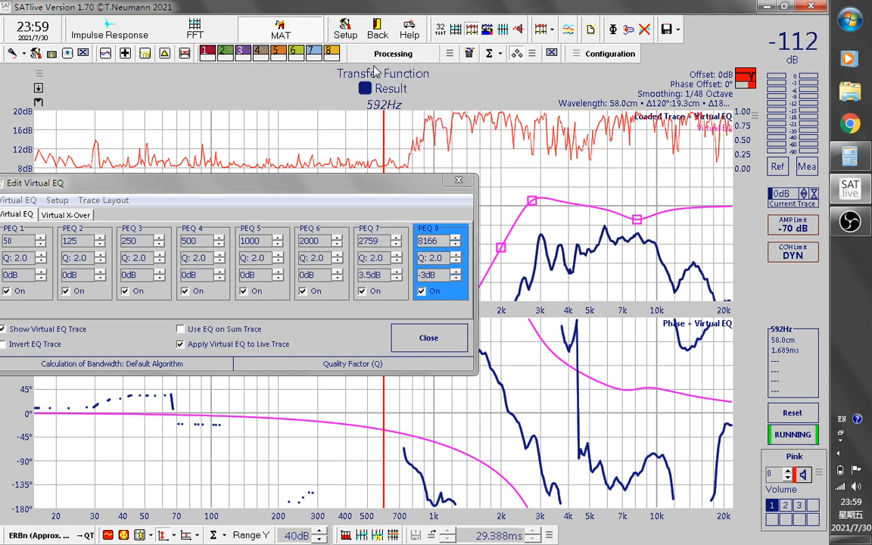
left_click(204, 52)
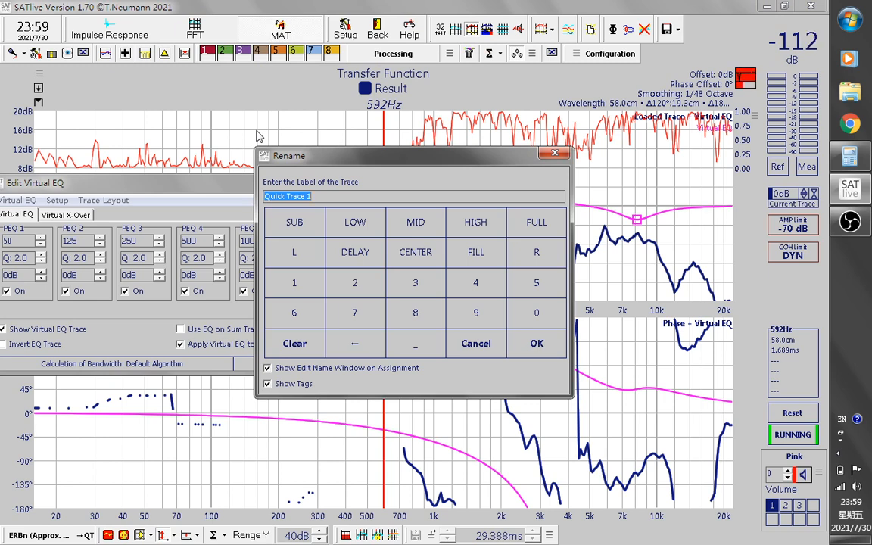
type("H")
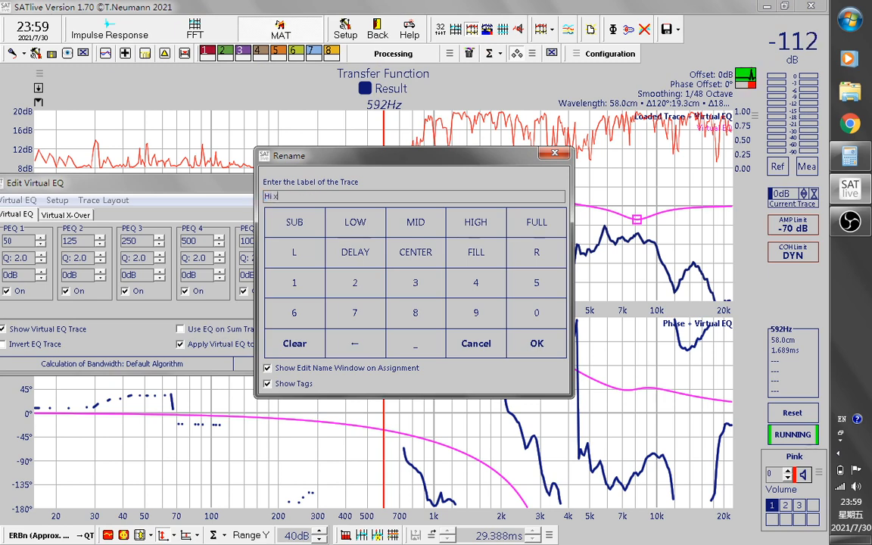
type("i x")
left_click(535, 344)
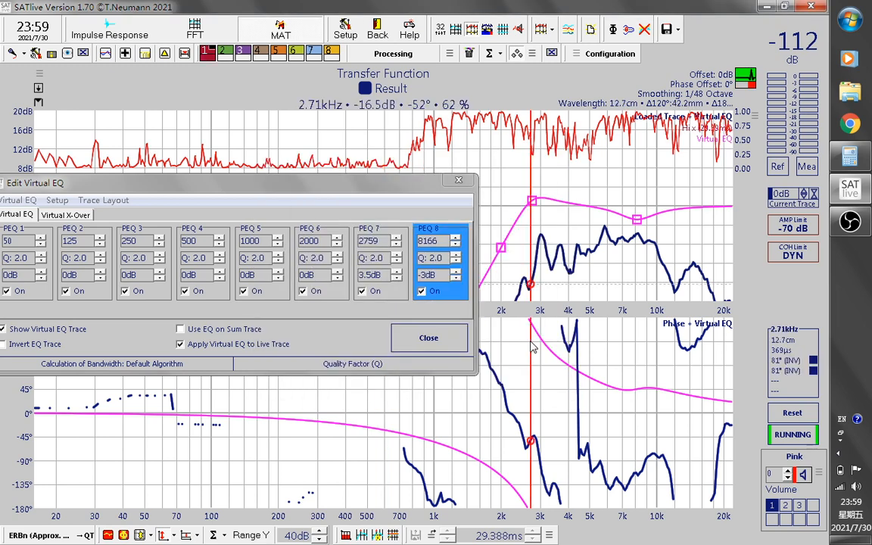
- Hide the Hi x quick trace and switch to the Original quick trace set, moving the virtual EQ editor below the magnitude graph
left_click_drag(392, 180, 445, 259)
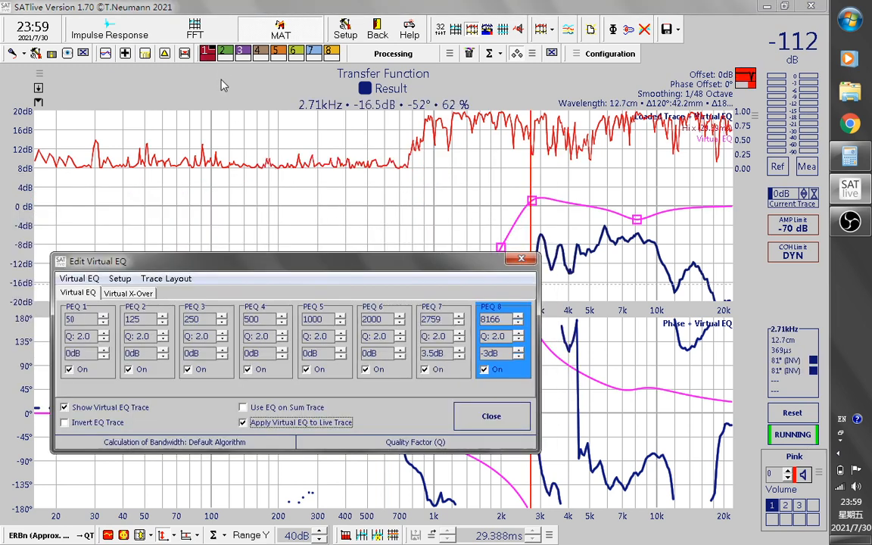
left_click(207, 53)
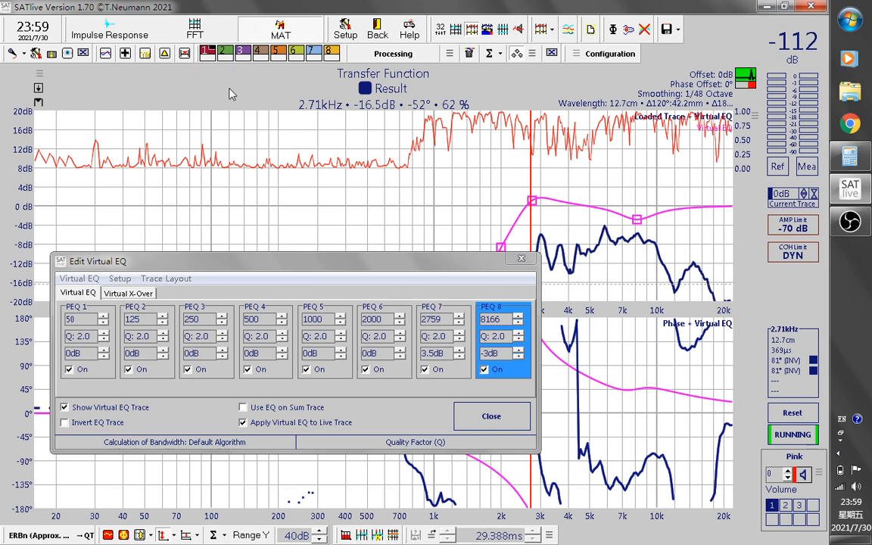
left_click(389, 55)
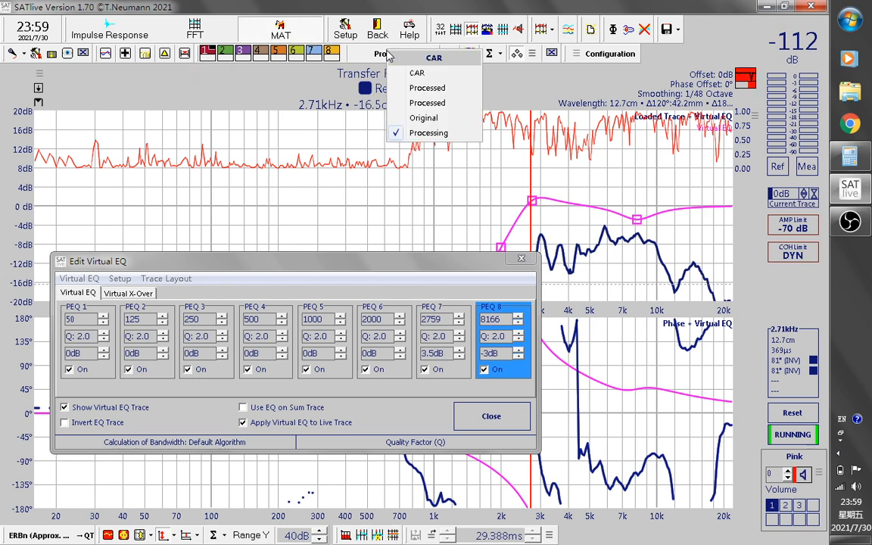
left_click(423, 120)
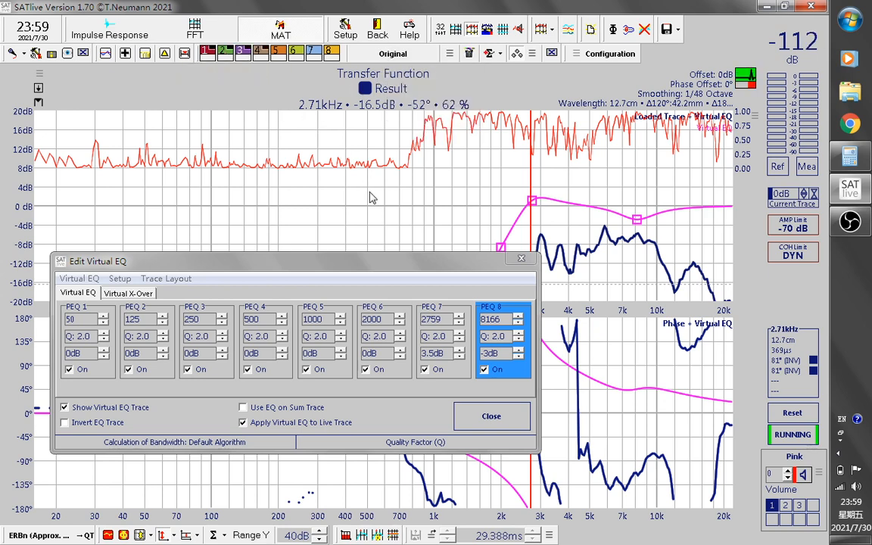
left_click_drag(411, 266, 421, 361)
- Copy the MID quick trace into the loaded trace
right_click(345, 173)
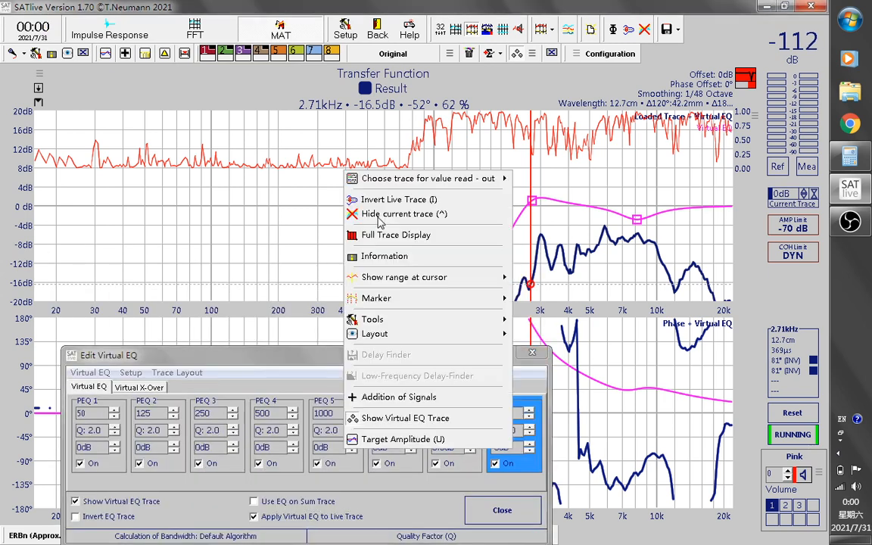
mouse_move(503, 319)
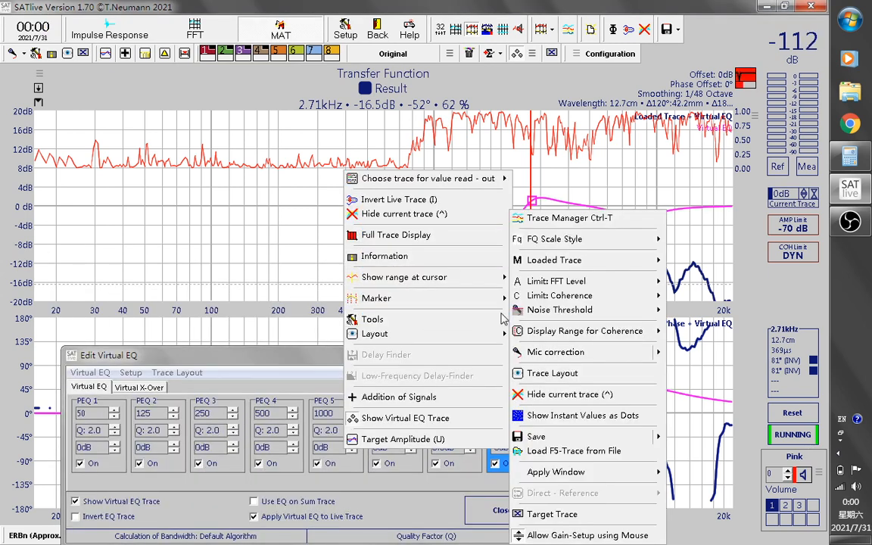
mouse_move(576, 260)
mouse_move(707, 297)
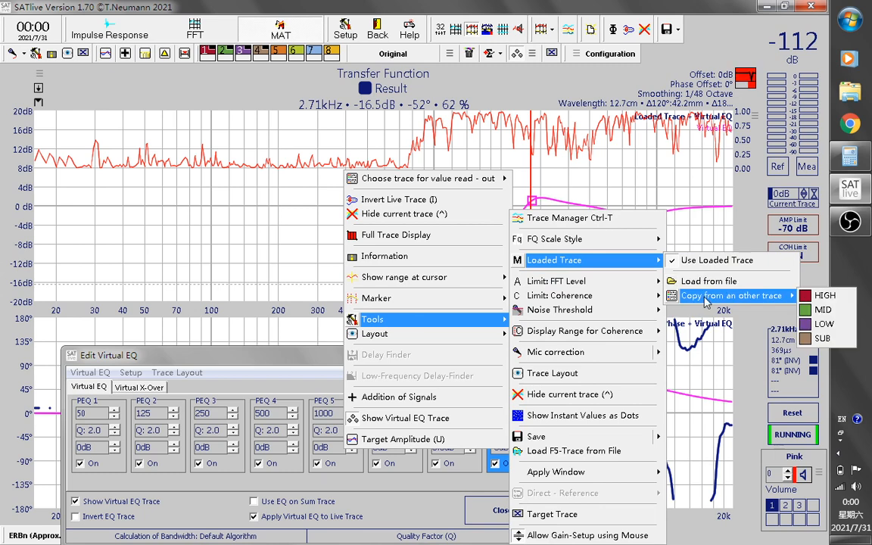
left_click(824, 295)
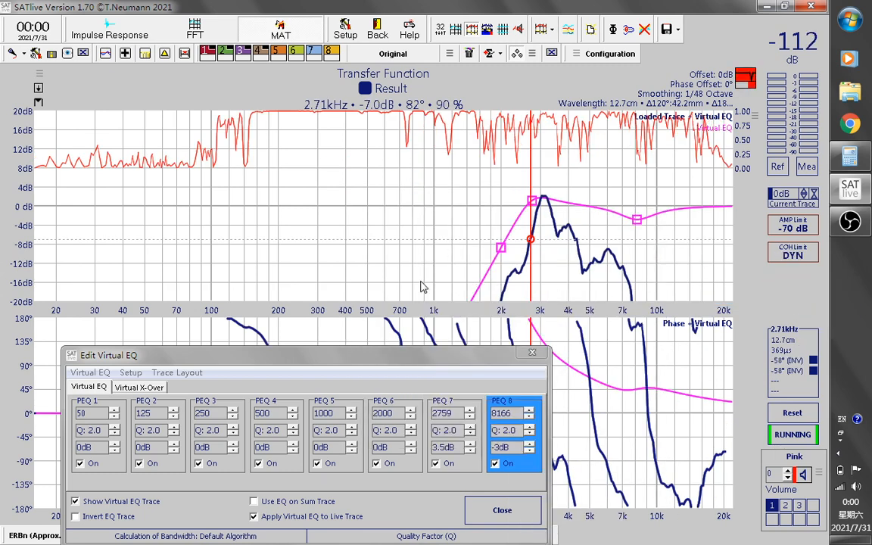
- Load the Mid.SEQ setting from the Demo folder into the virtual EQ
left_click(88, 373)
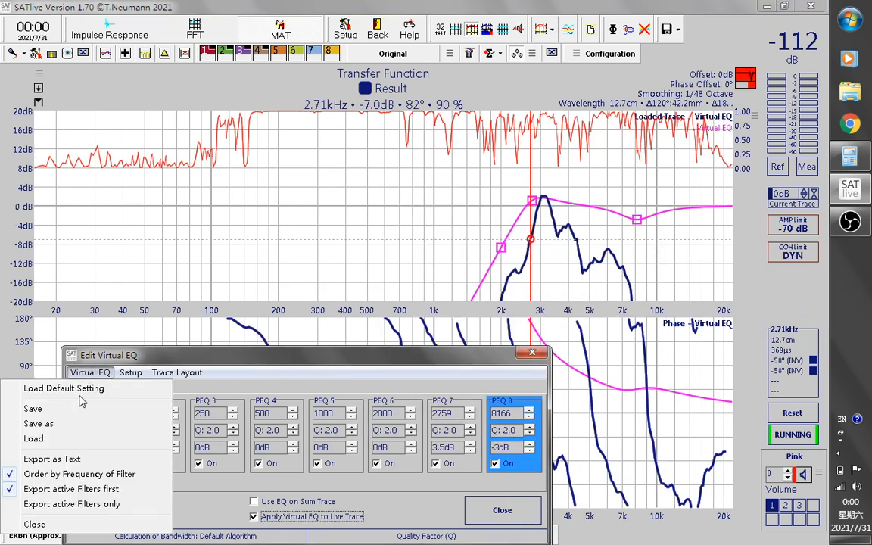
left_click(72, 441)
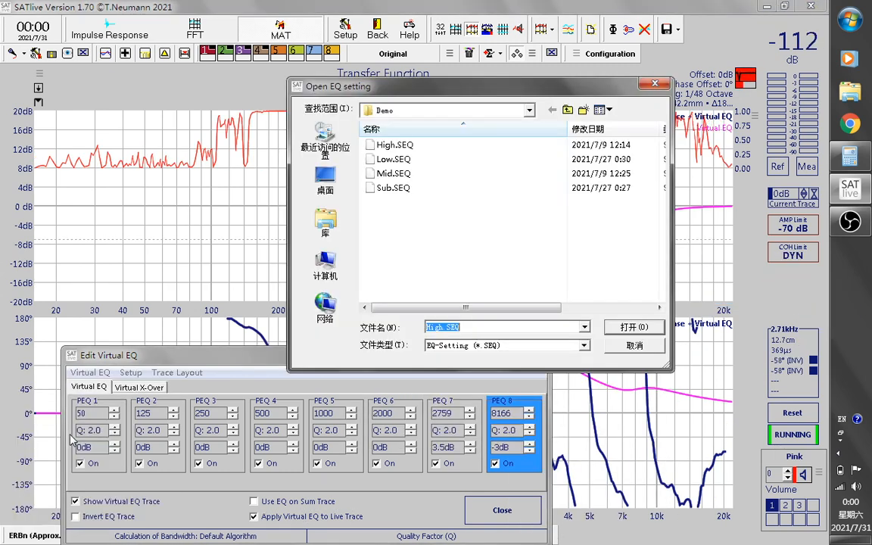
left_click(401, 174)
left_click(619, 330)
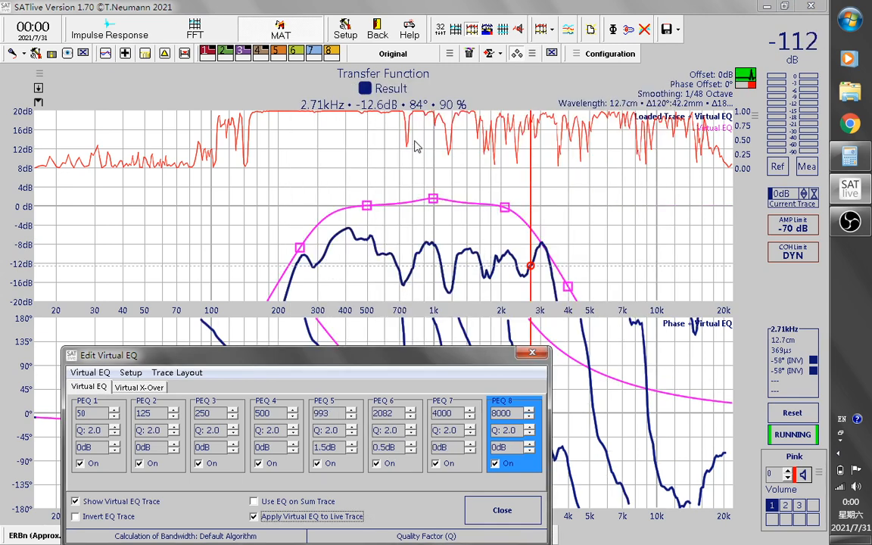
- Switch to the Processing quick trace set and store the equalized MID trace in slot 2 with the label "mid x"
left_click(393, 53)
left_click(422, 139)
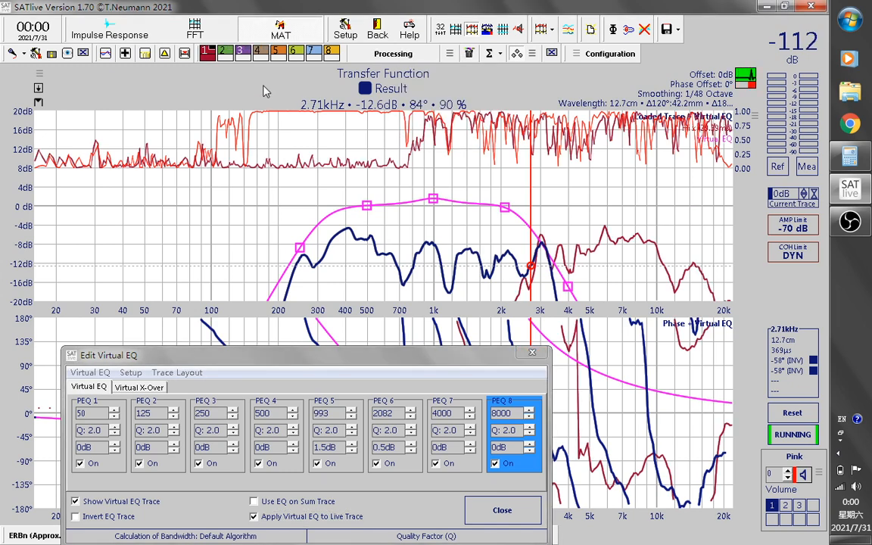
left_click(207, 51)
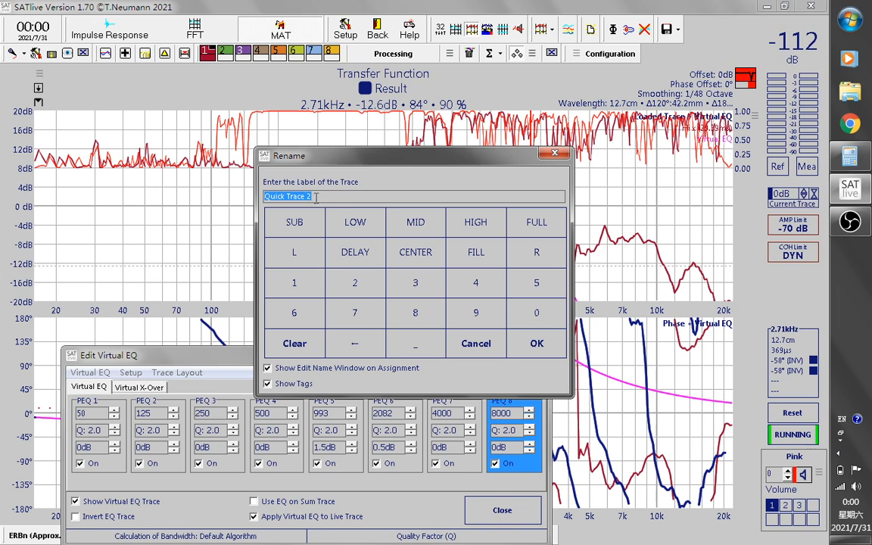
type("mid x")
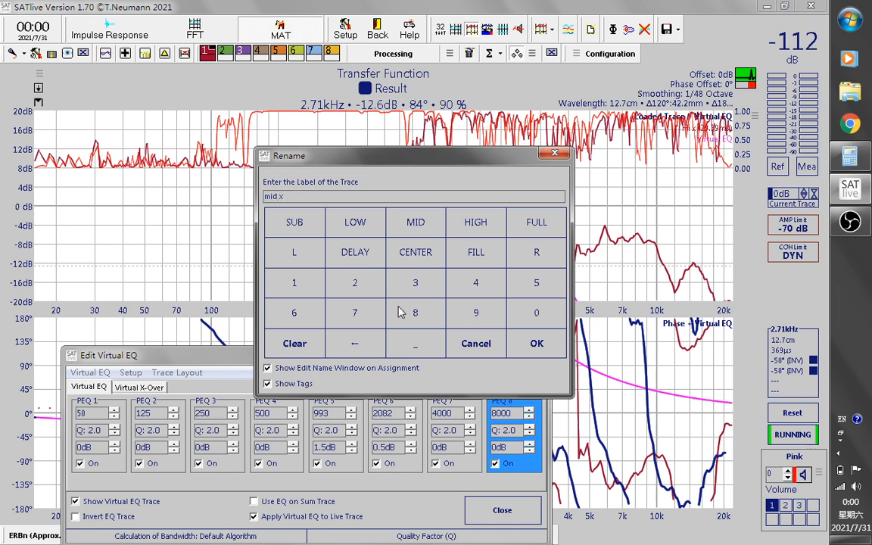
left_click(537, 343)
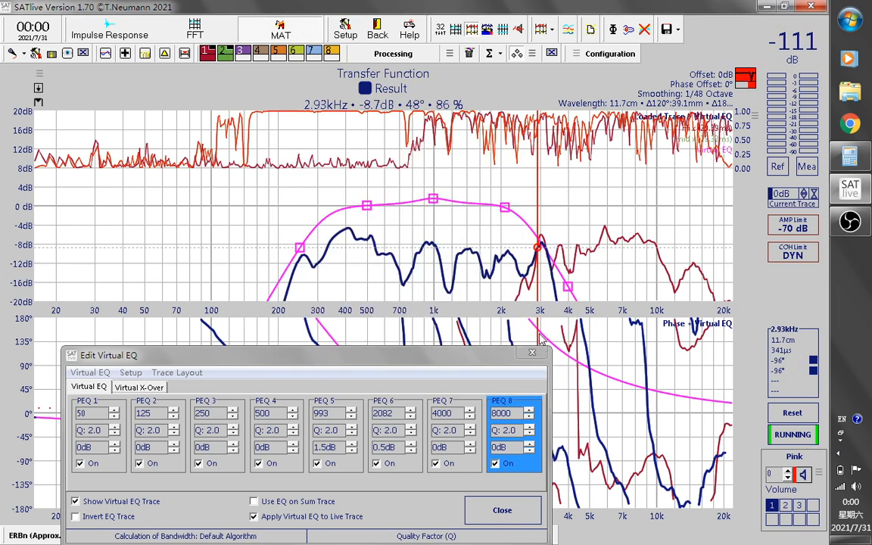
- Switch back to the Original quick trace set and copy the LOW trace into the loaded trace
left_click(370, 56)
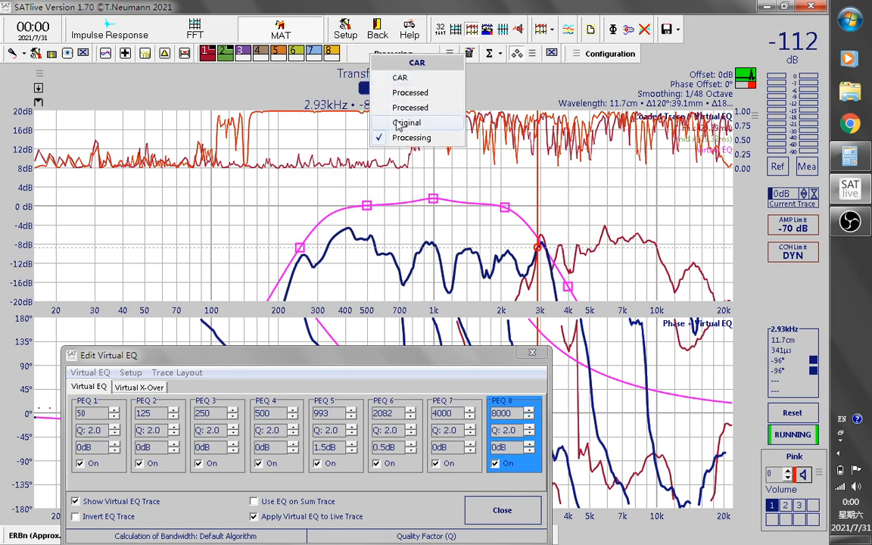
left_click(393, 121)
right_click(324, 141)
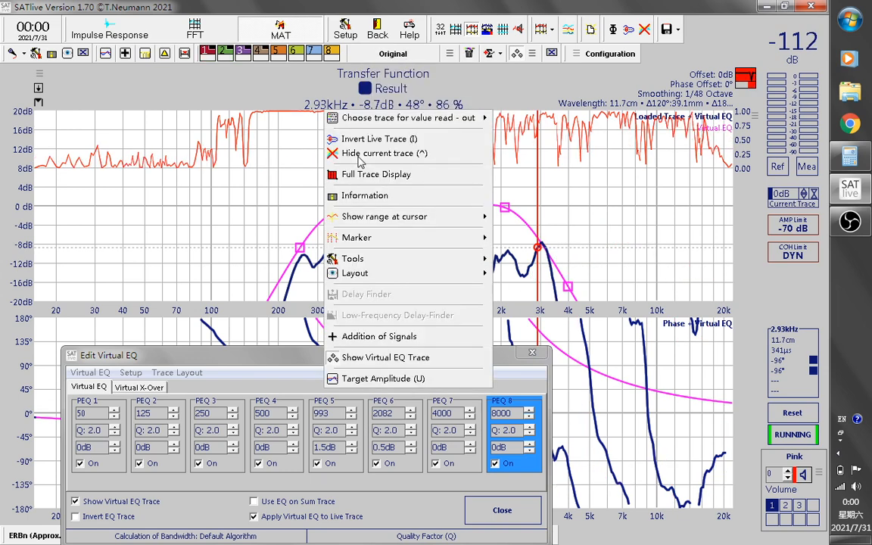
mouse_move(384, 257)
mouse_move(541, 260)
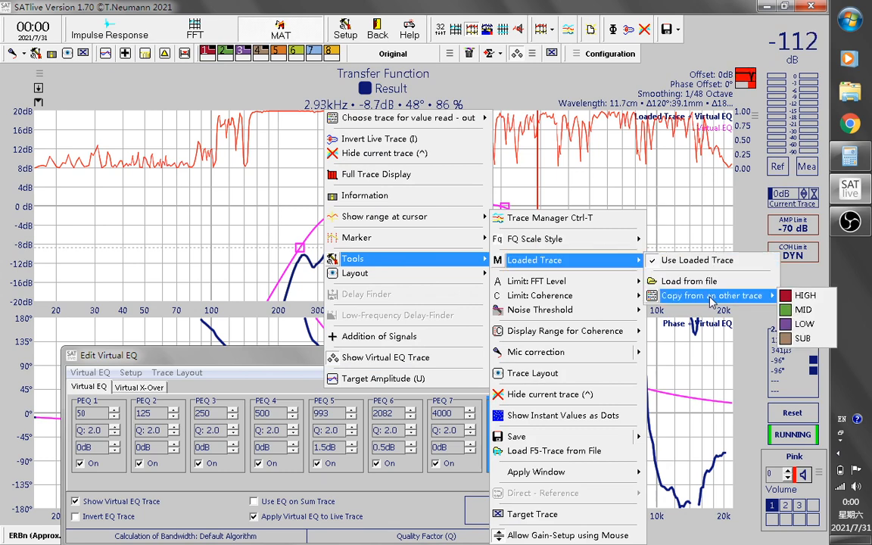
left_click(719, 290)
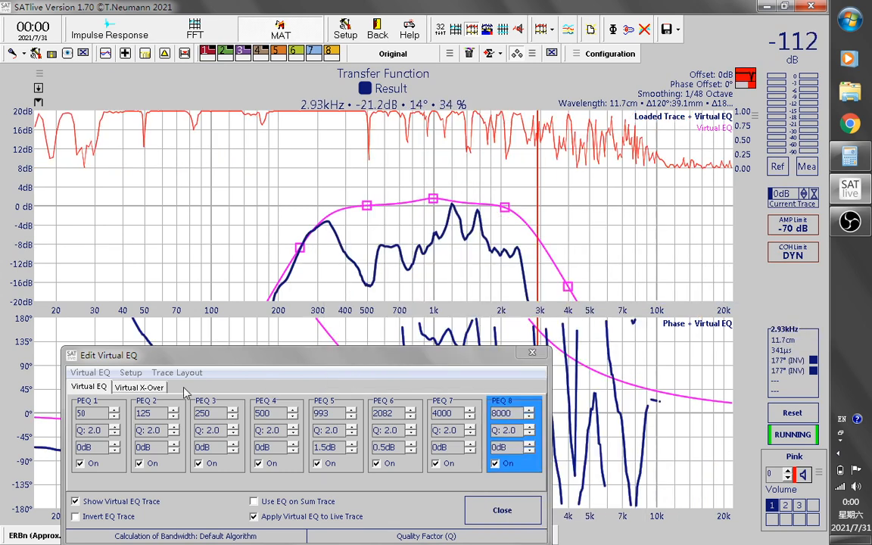
- Load the Low.SEQ setting from the Demo folder into the virtual EQ, moving the file dialog clear of the curves
left_click(86, 373)
left_click(33, 439)
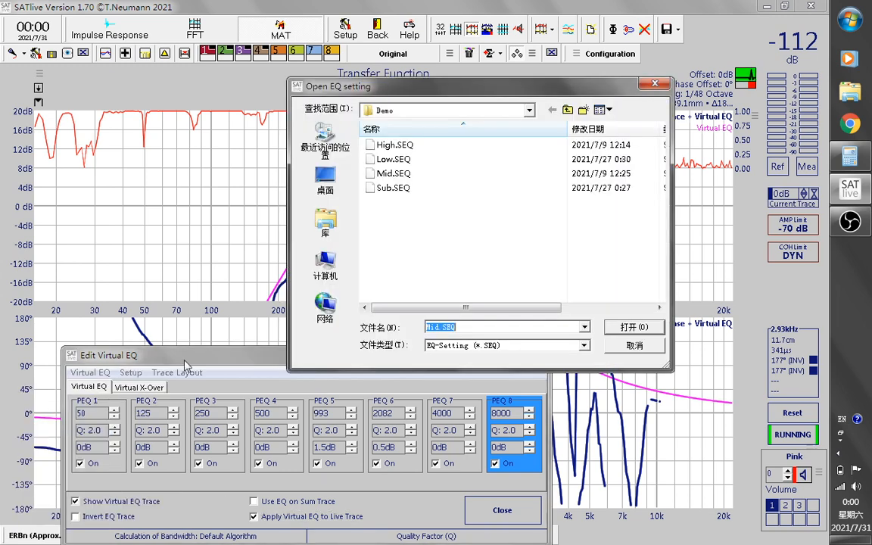
left_click_drag(442, 94, 311, 279)
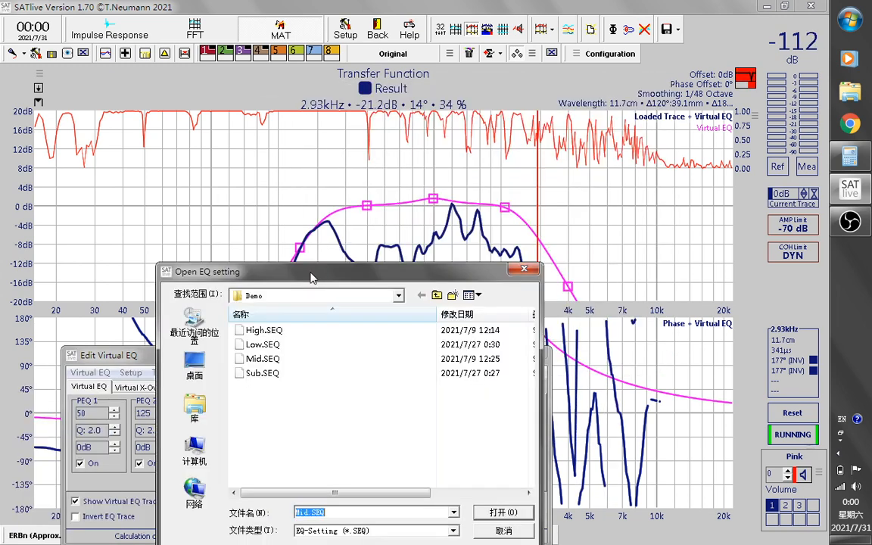
left_click(267, 345)
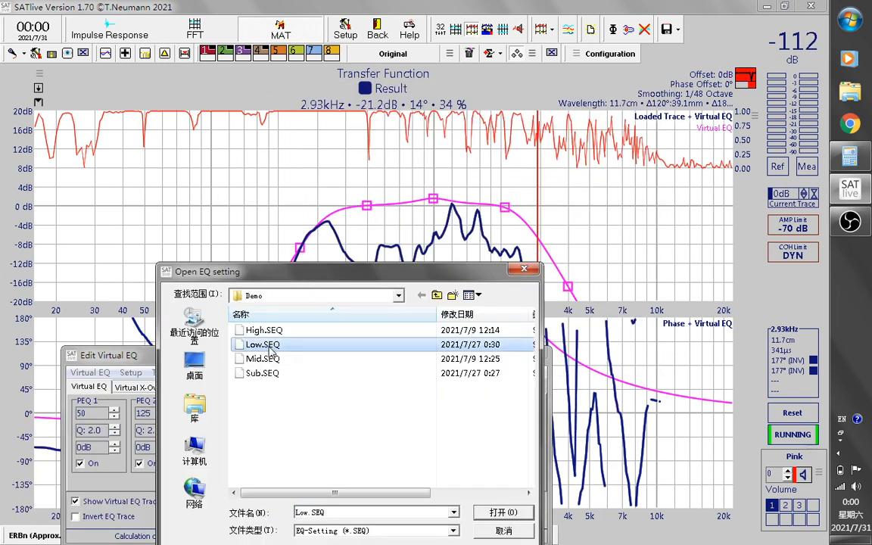
left_click(493, 510)
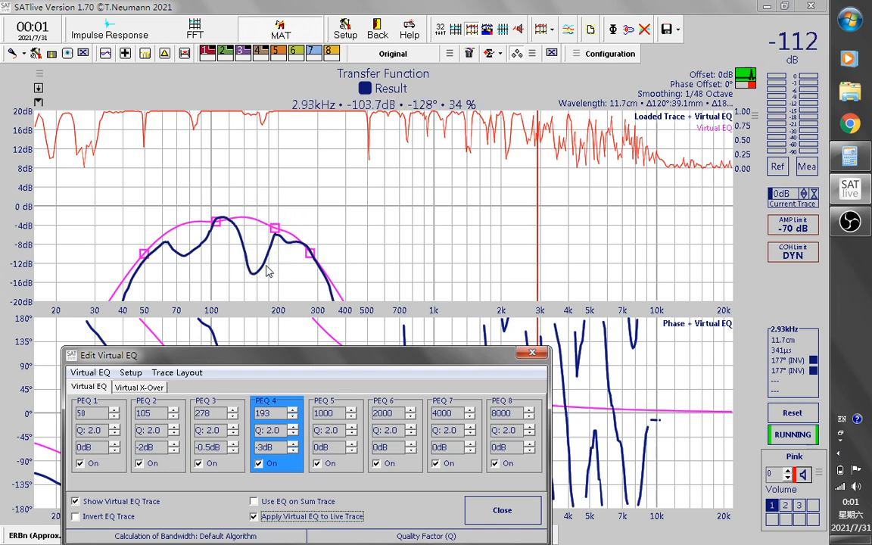
- Switch to the Processing quick trace set and store the equalized LOW trace in slot 3 with the label "low x"
left_click(392, 56)
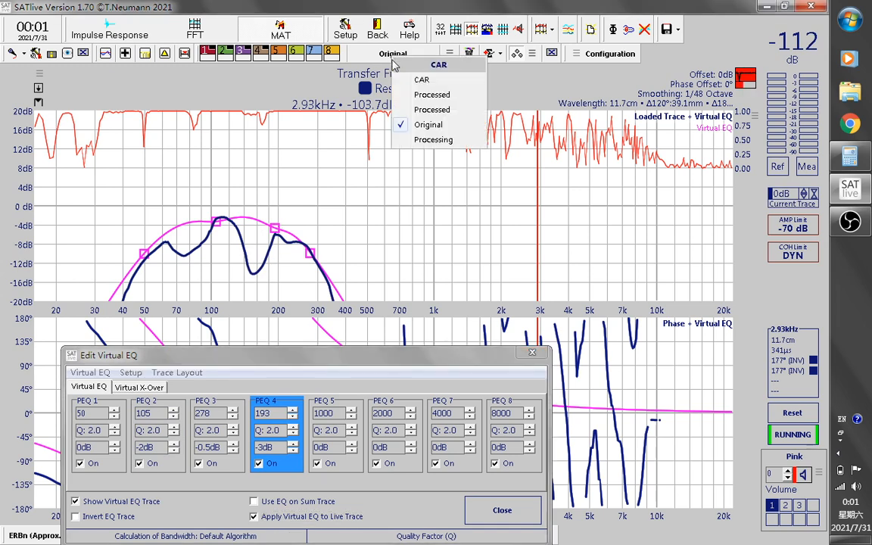
left_click(415, 144)
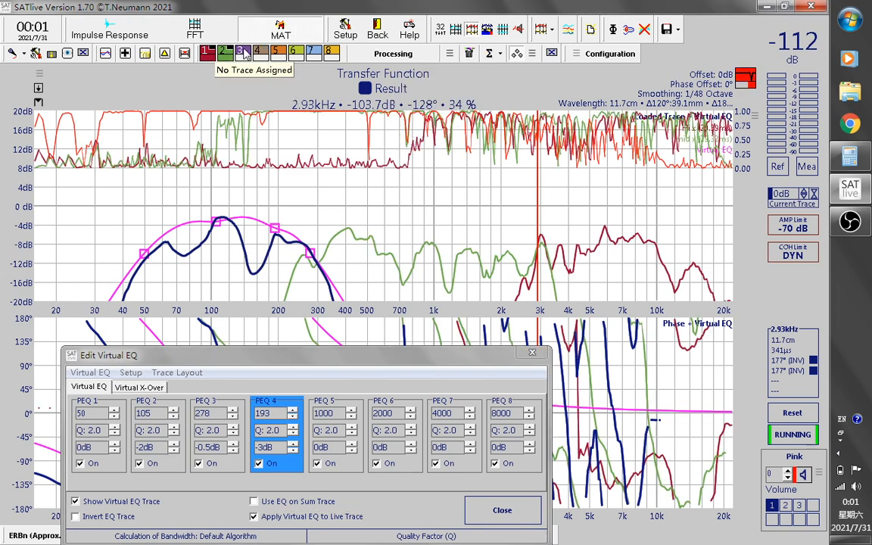
left_click(258, 53)
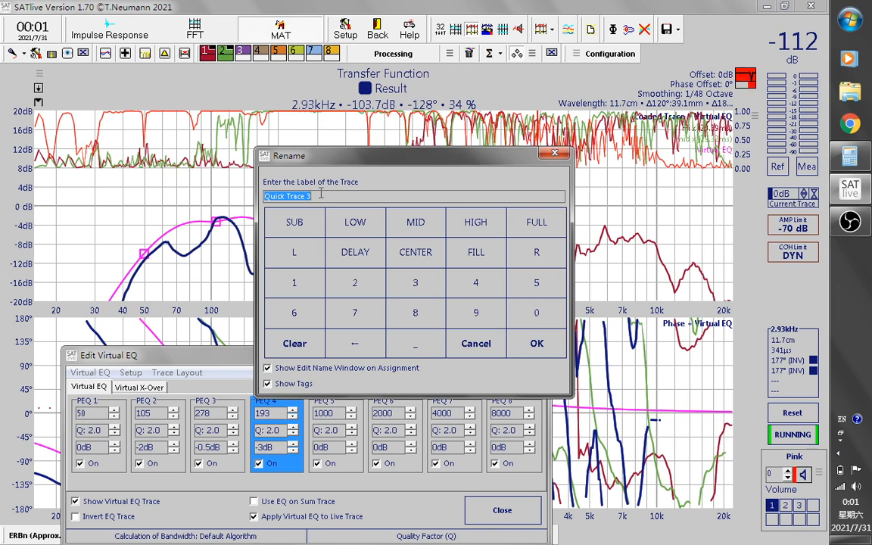
type("low x")
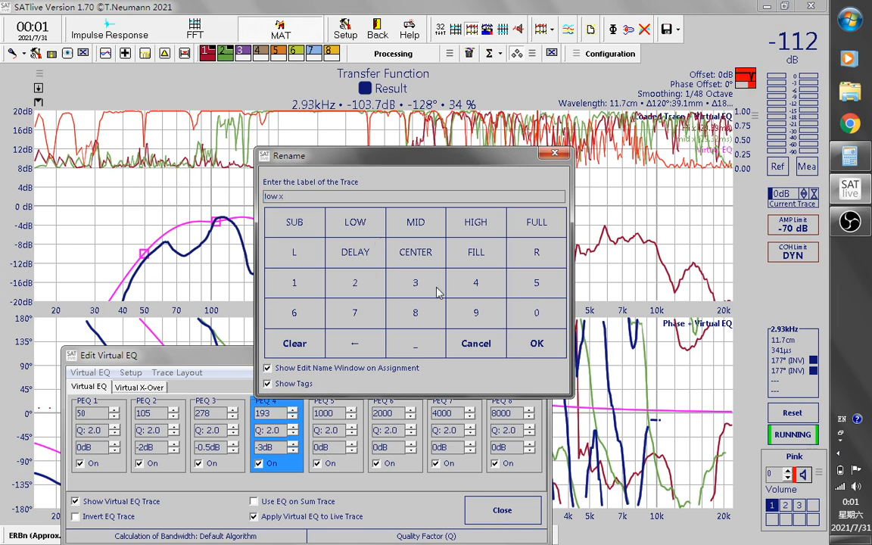
left_click(534, 347)
- Return to the Original quick trace set and copy the SUB trace into the loaded trace
left_click(393, 54)
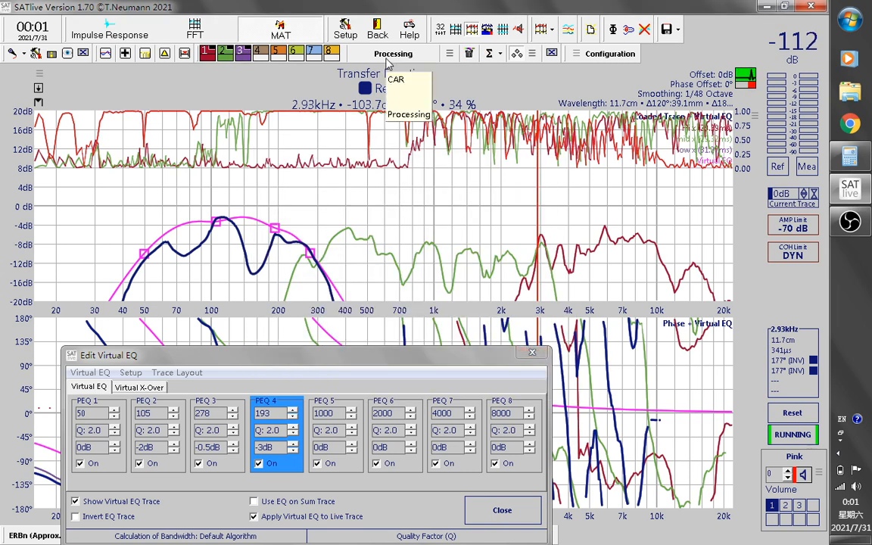
left_click(413, 129)
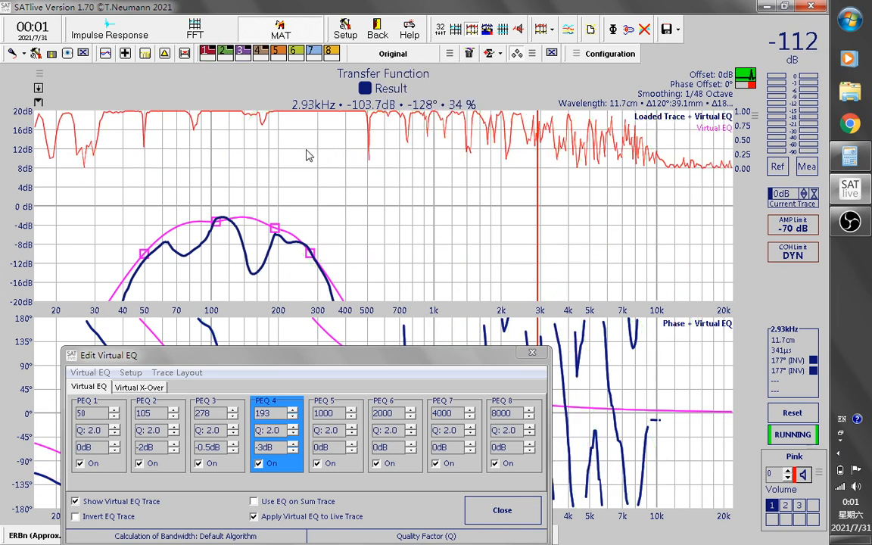
right_click(344, 162)
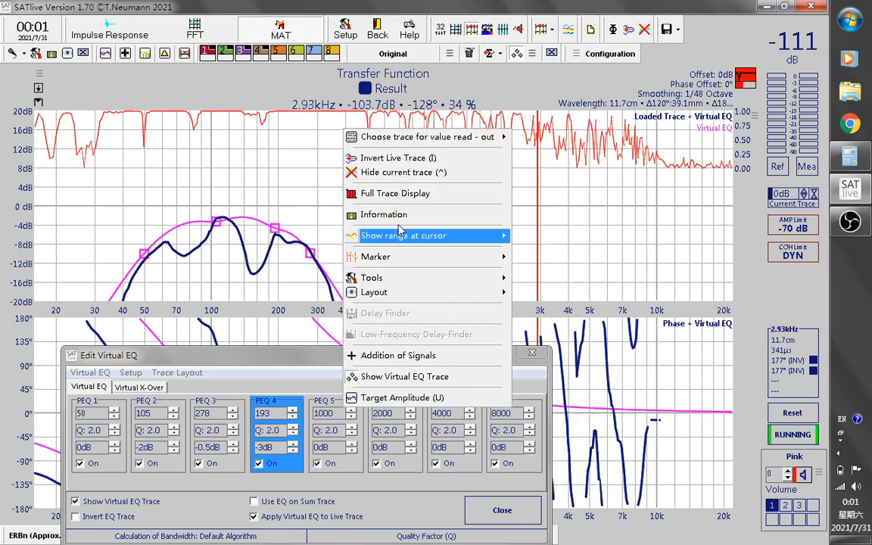
mouse_move(464, 280)
mouse_move(547, 271)
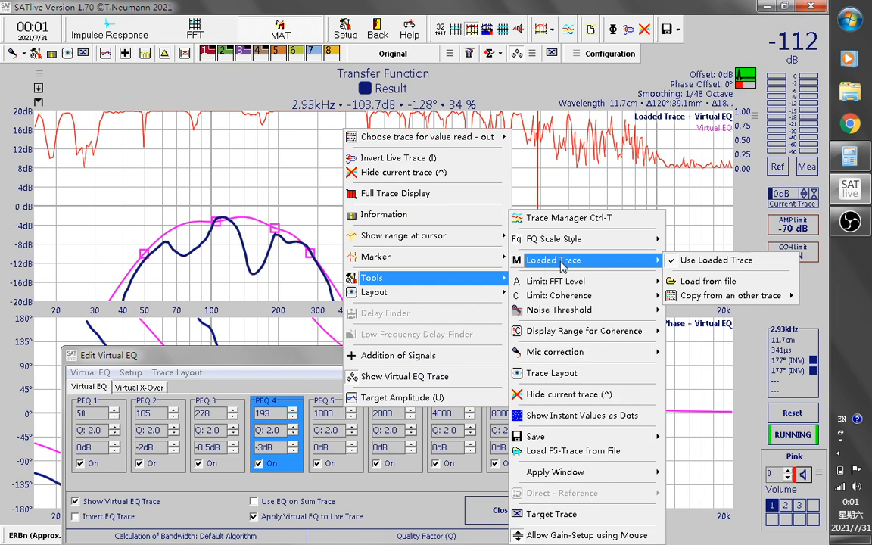
mouse_move(757, 296)
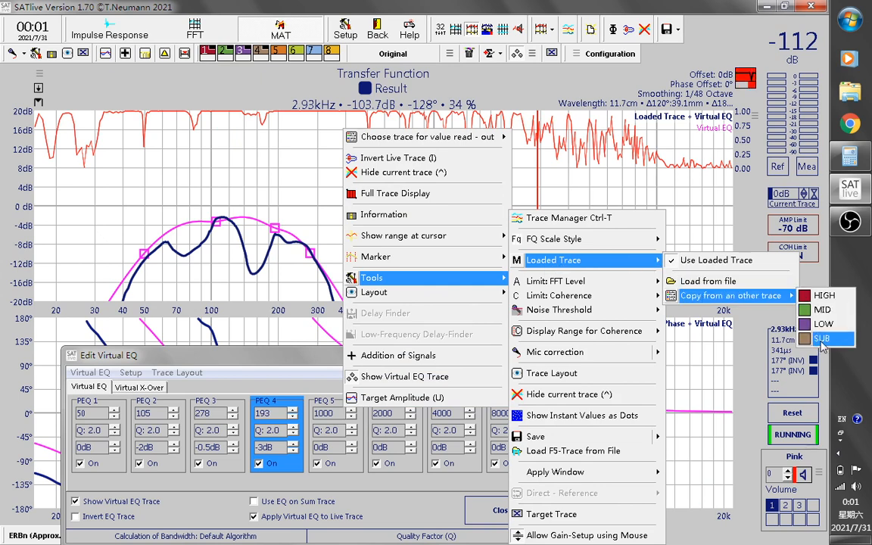
left_click(822, 339)
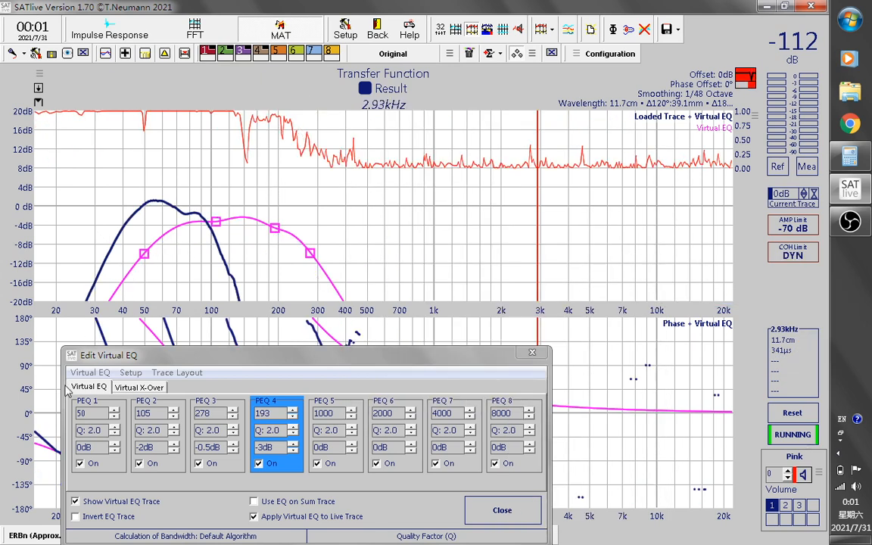
- Load the Sub.SEQ setting from the Demo folder into the virtual EQ
left_click(90, 372)
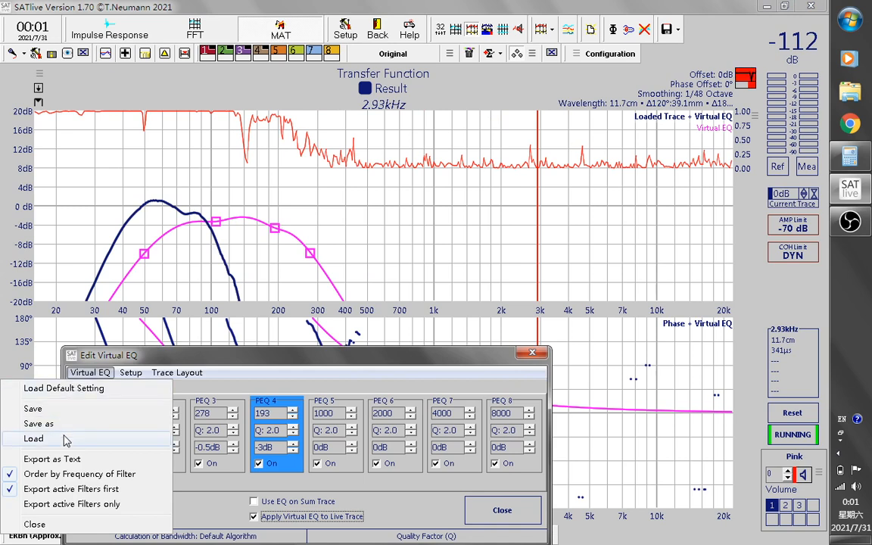
left_click(65, 440)
left_click(258, 361)
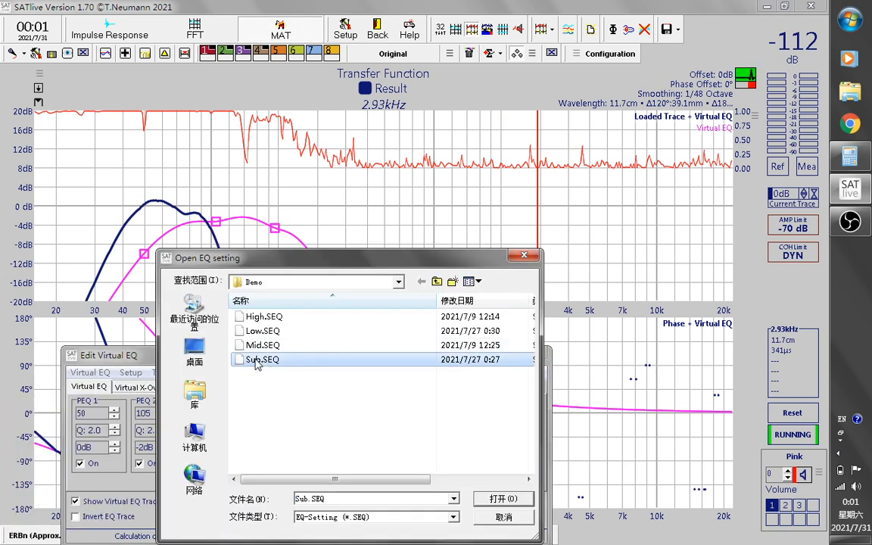
left_click(485, 499)
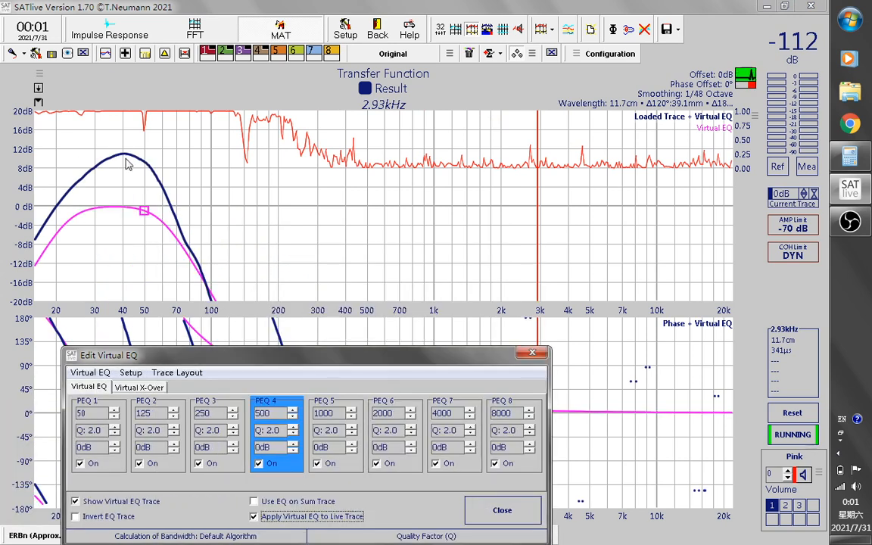
- Switch to the Processing quick trace set, store the equalized SUB trace in slot 4 as "sub x", and close the virtual EQ editor
left_click(387, 53)
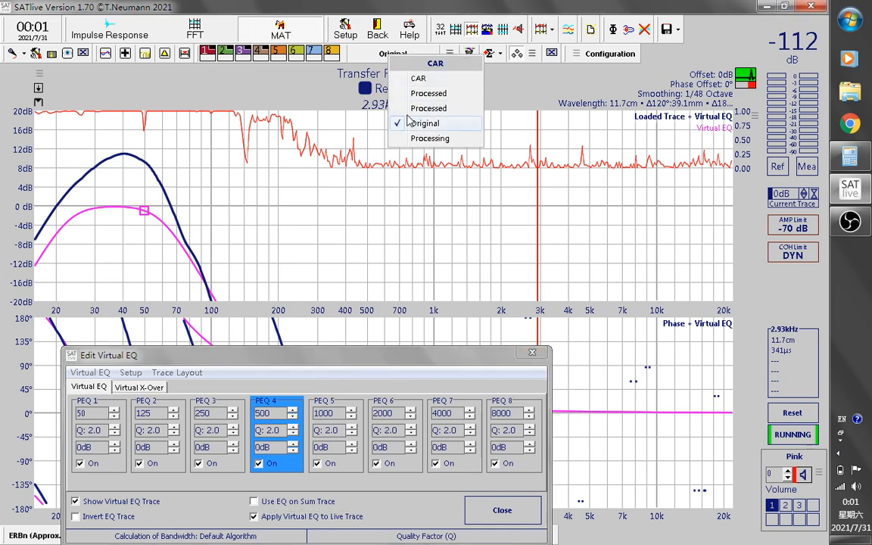
left_click(430, 137)
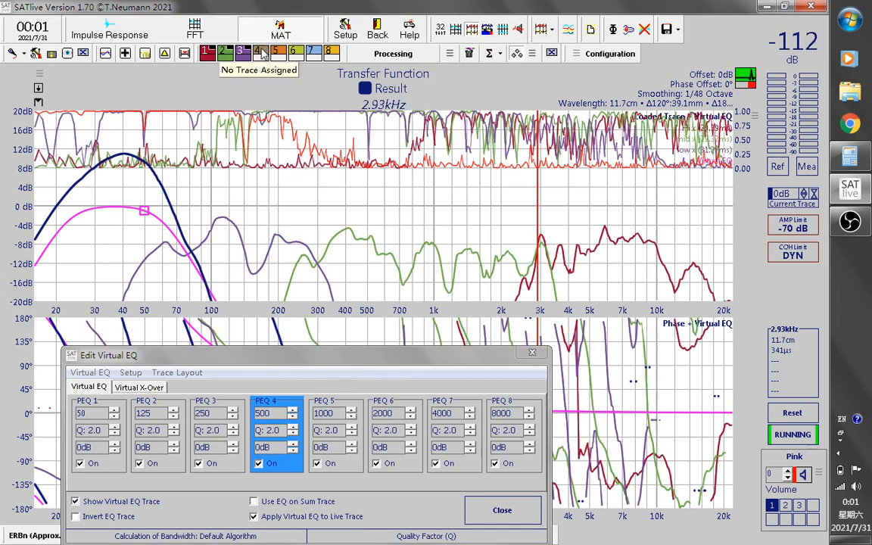
left_click(260, 51)
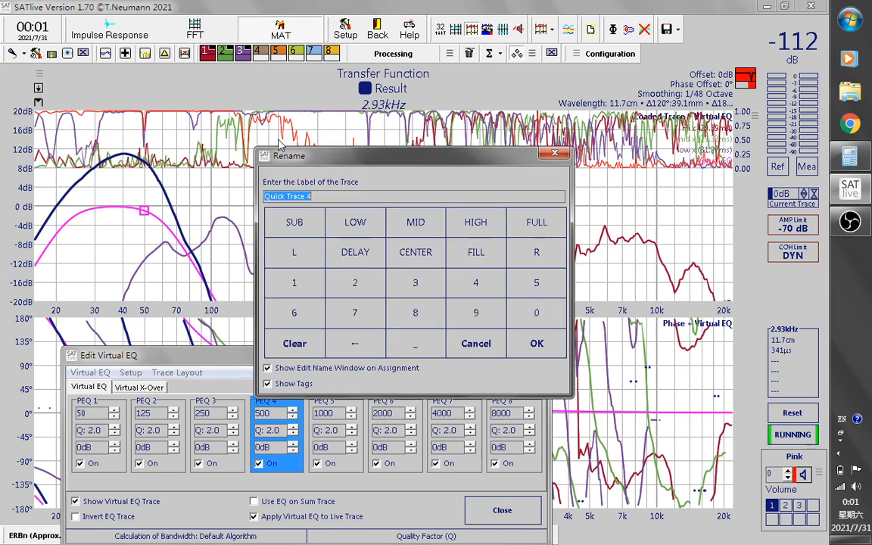
type("sub x")
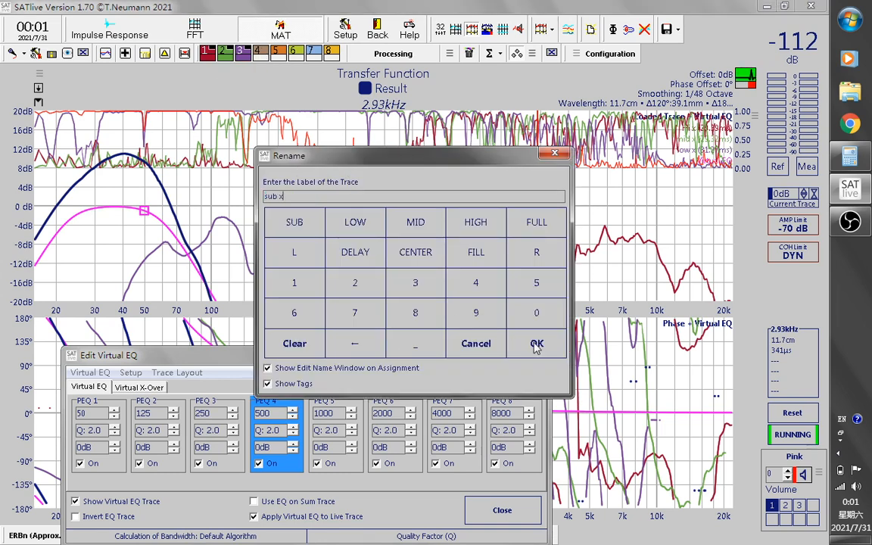
left_click(535, 344)
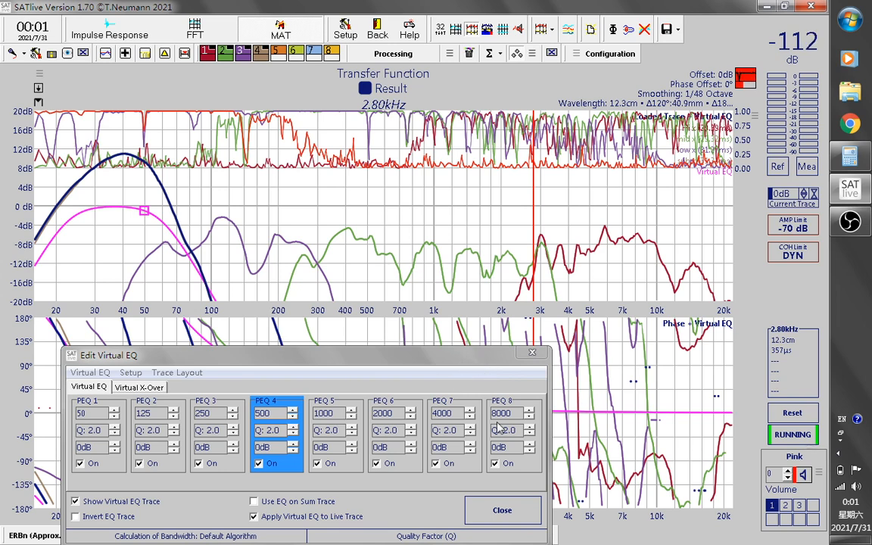
left_click(503, 511)
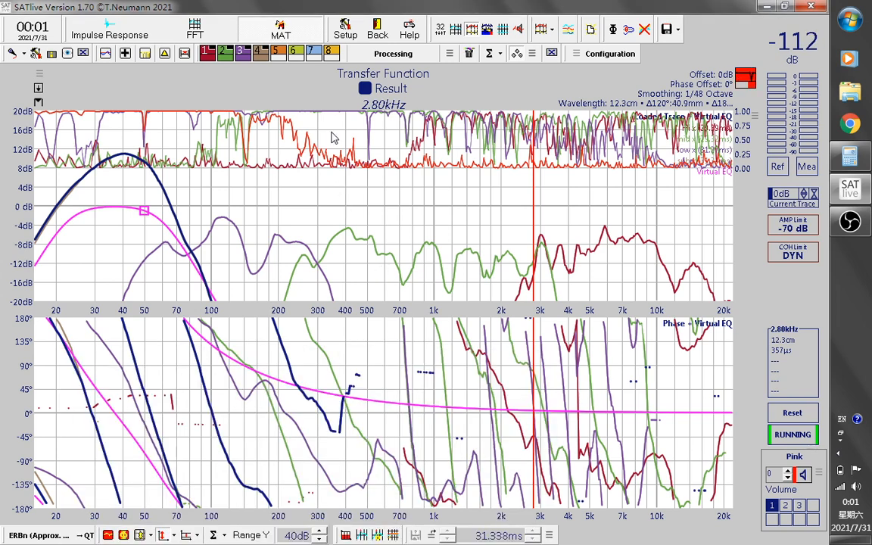
- Hide the virtual EQ trace and turn off the use of the loaded trace so only the stored quick traces are displayed
left_click(383, 54)
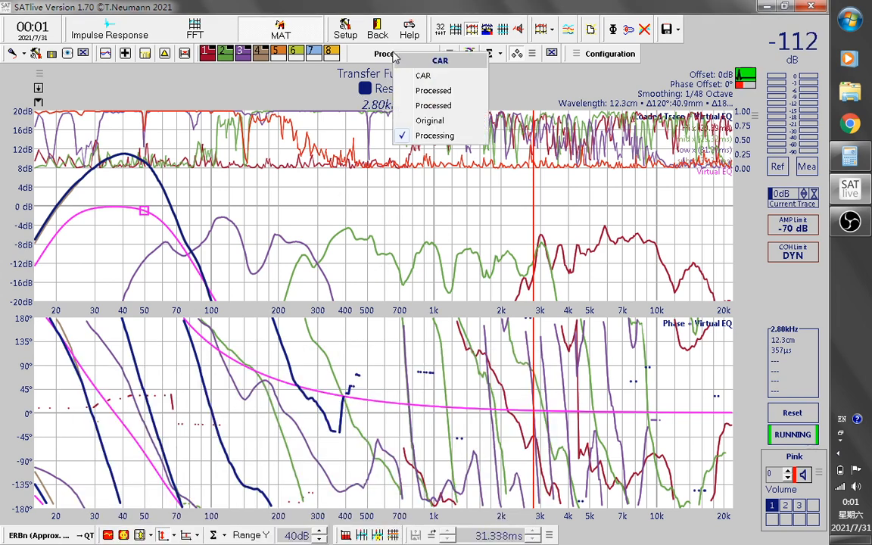
left_click(365, 97)
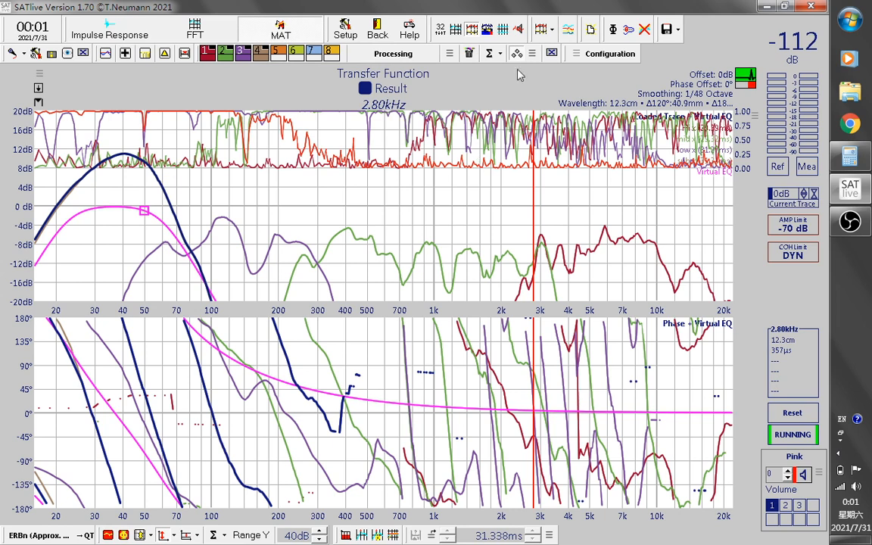
left_click(470, 53)
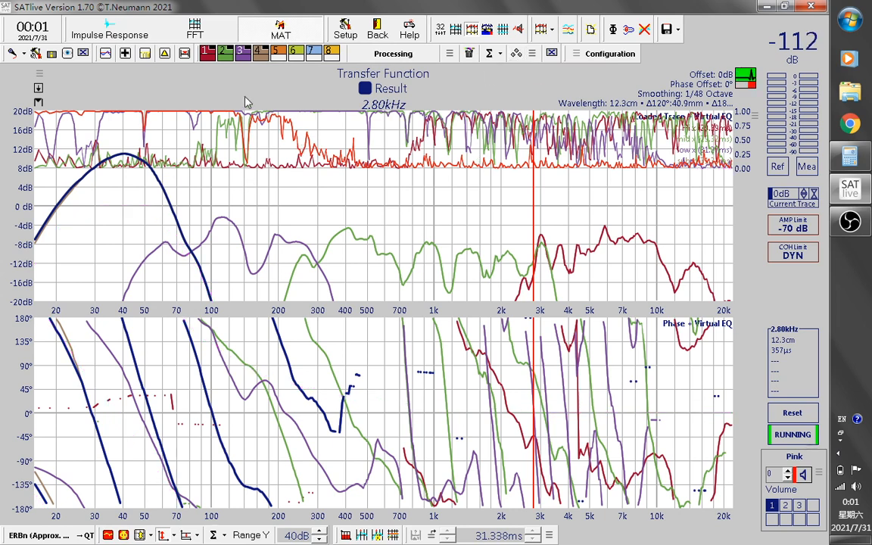
right_click(264, 162)
mouse_move(321, 307)
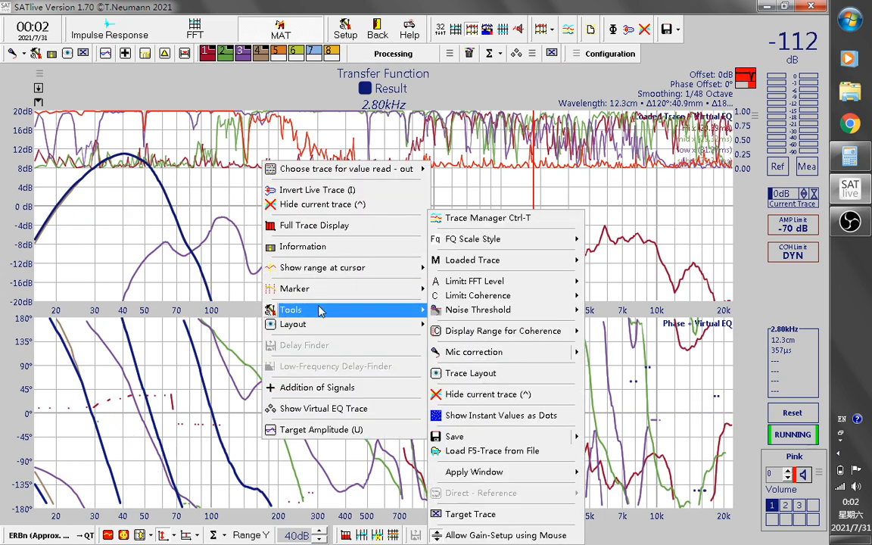
mouse_move(483, 259)
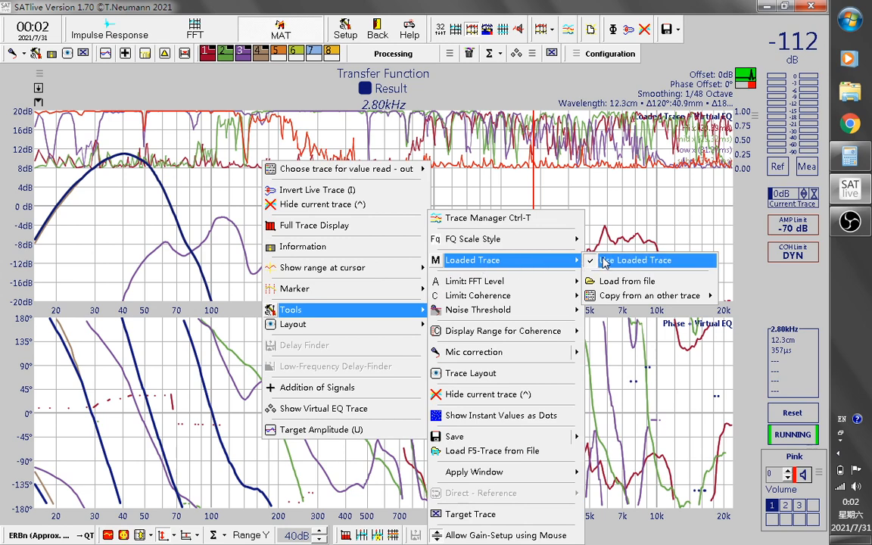
left_click(632, 260)
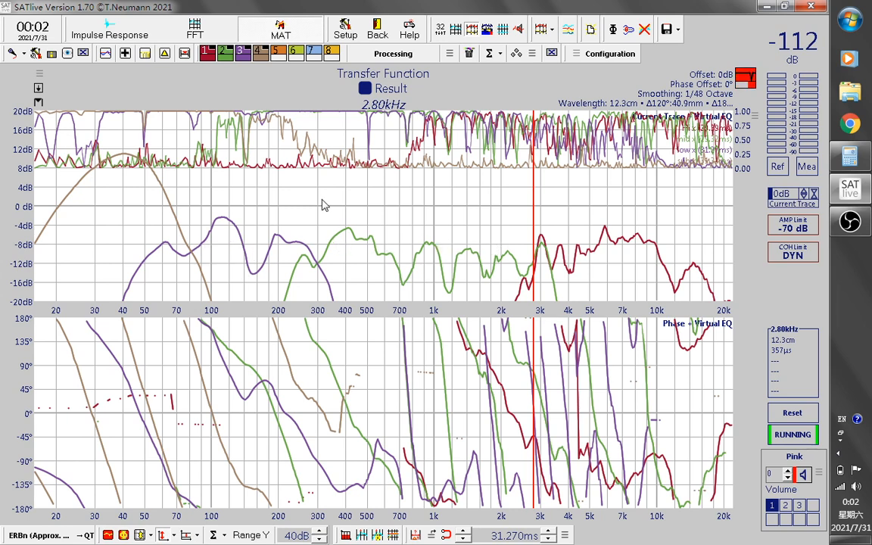
- Create a complex-addition sum trace from the four processed quick traces and set its trace width to Thick
left_click(501, 54)
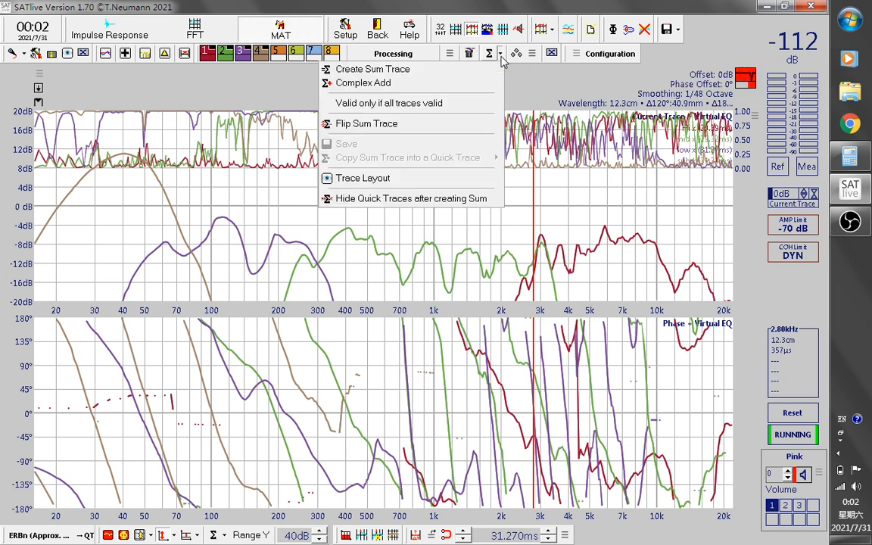
left_click(393, 89)
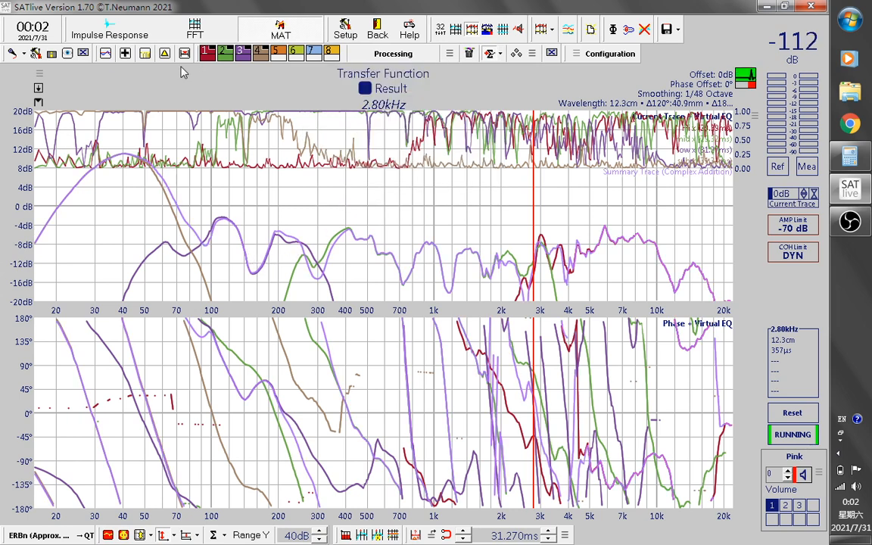
left_click(490, 54)
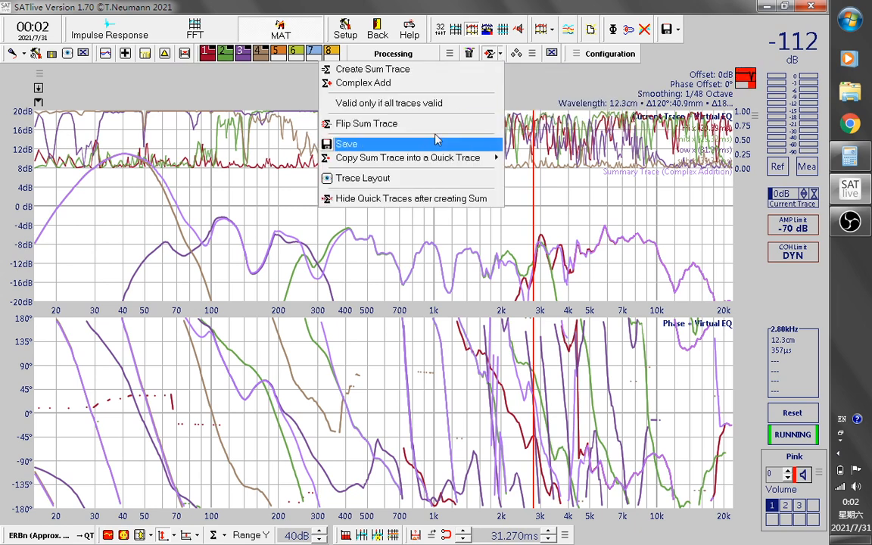
left_click(393, 179)
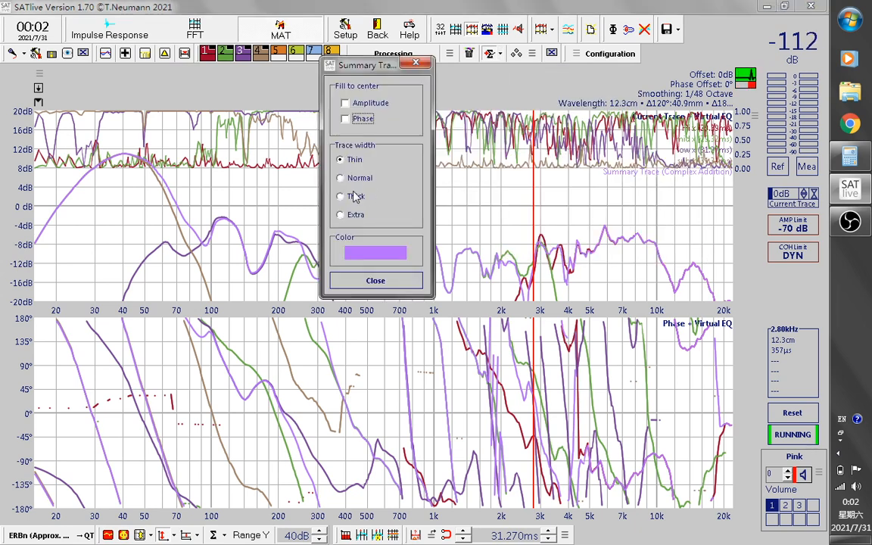
left_click(352, 198)
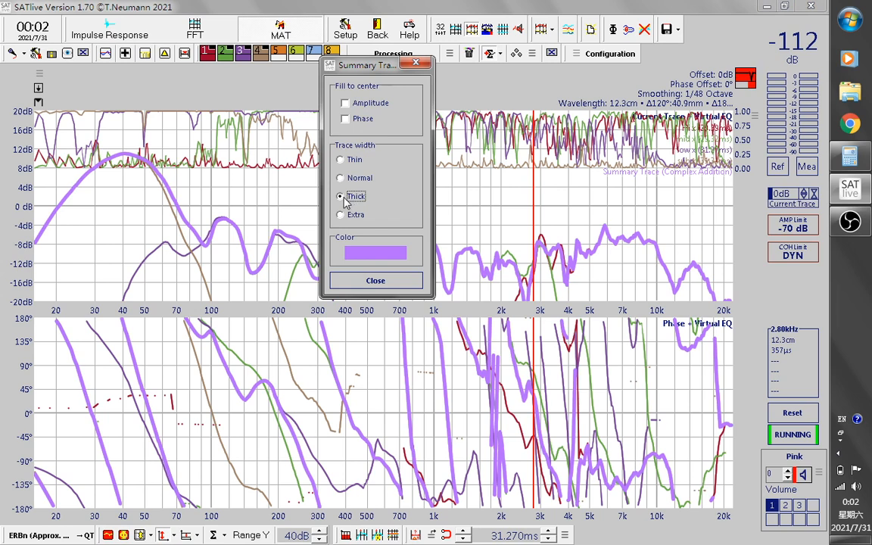
left_click(371, 282)
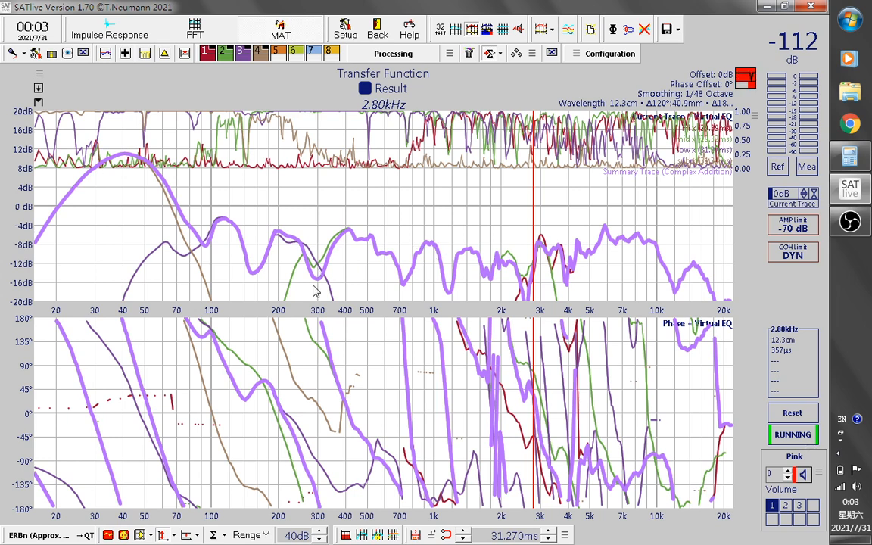
- Hide the sum trace and all four quick traces of the Processing set
left_click(488, 53)
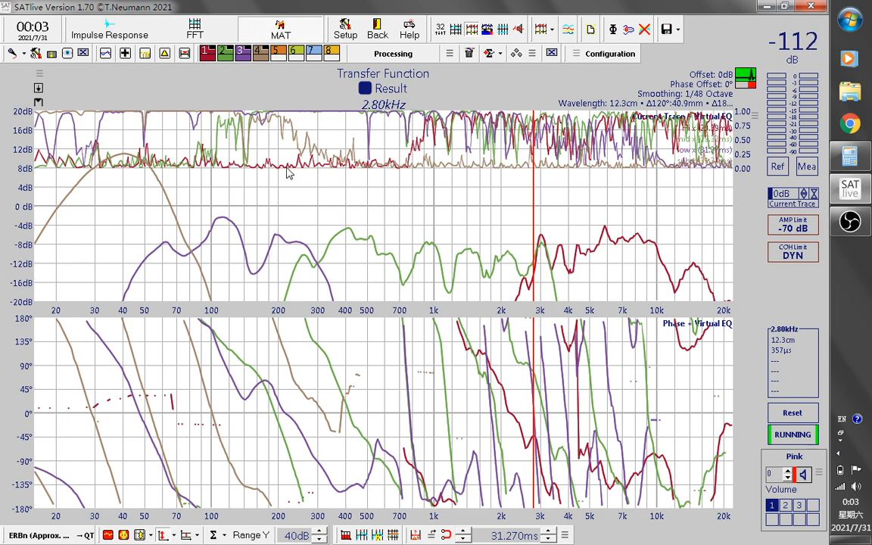
left_click(260, 52)
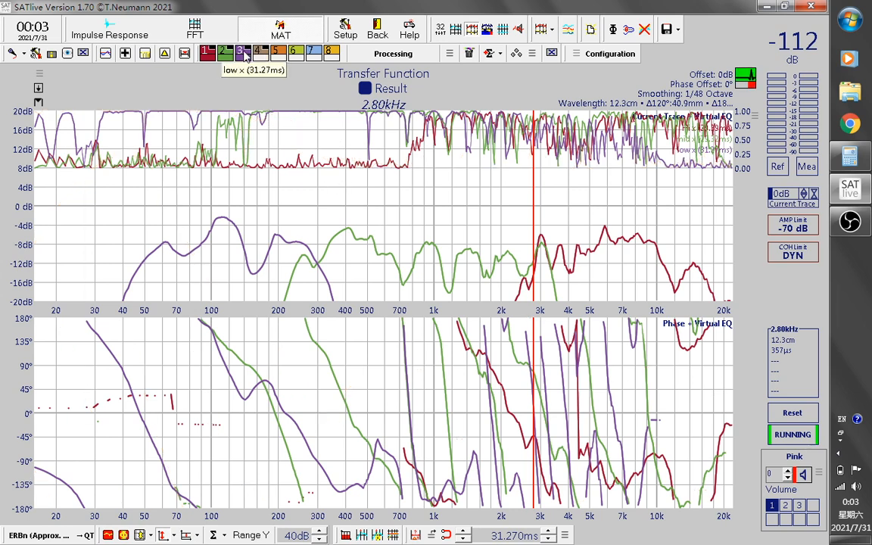
left_click(243, 53)
left_click(225, 53)
left_click(208, 53)
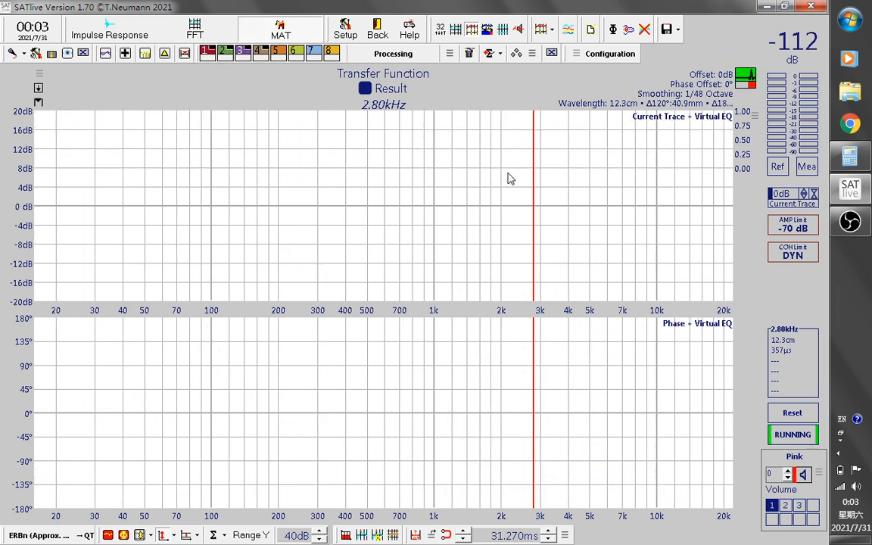
- Copy the "Hi x" quick trace into the loaded trace and acknowledge the virtual EQ notice
right_click(459, 176)
mouse_move(469, 254)
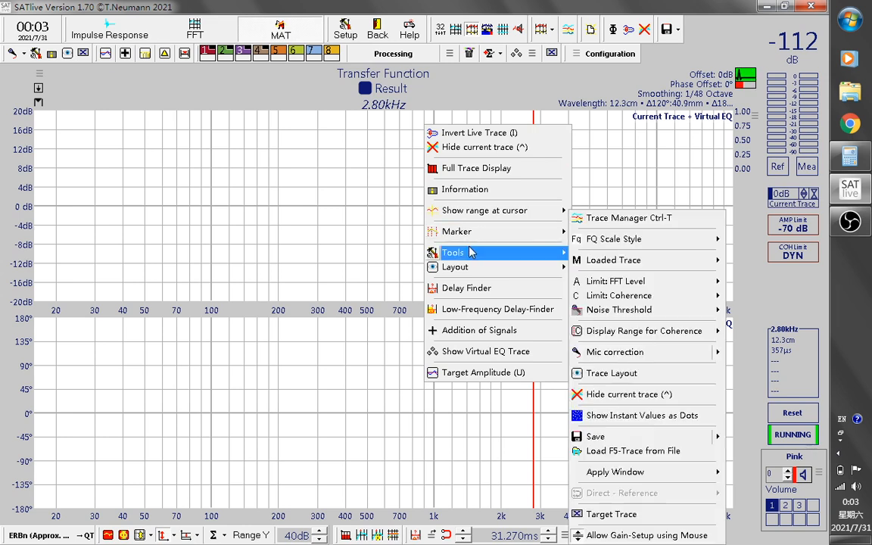
mouse_move(604, 262)
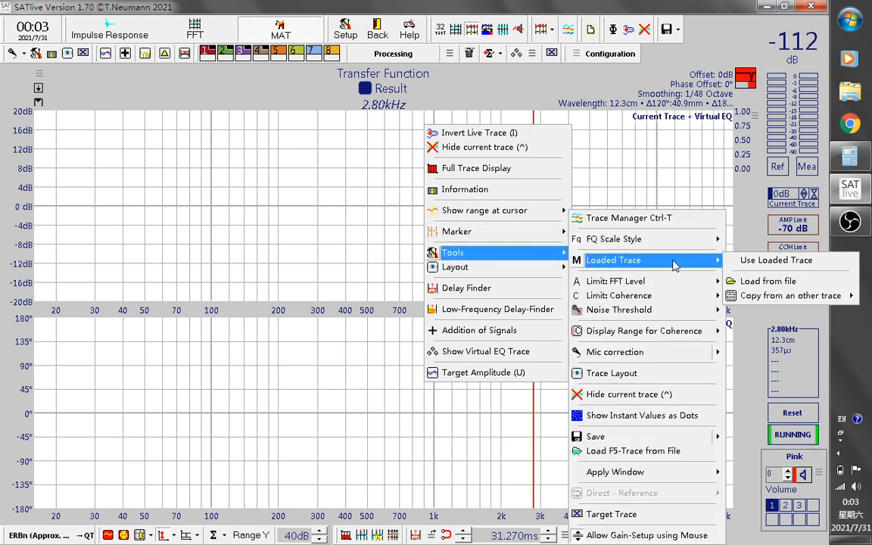
mouse_move(772, 296)
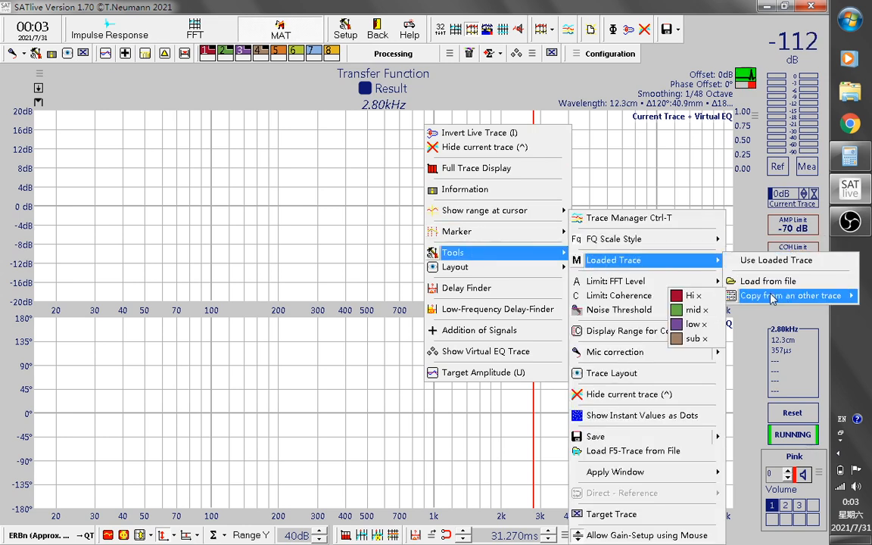
left_click(690, 296)
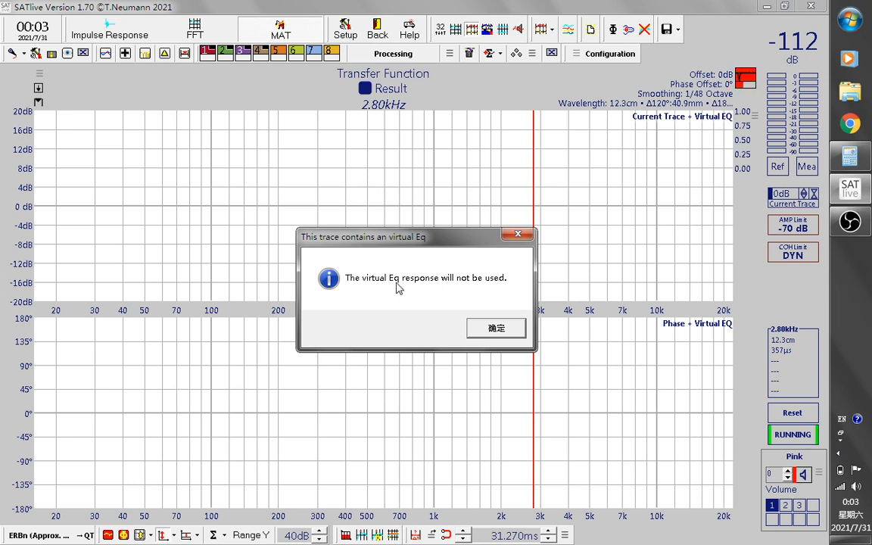
left_click(494, 328)
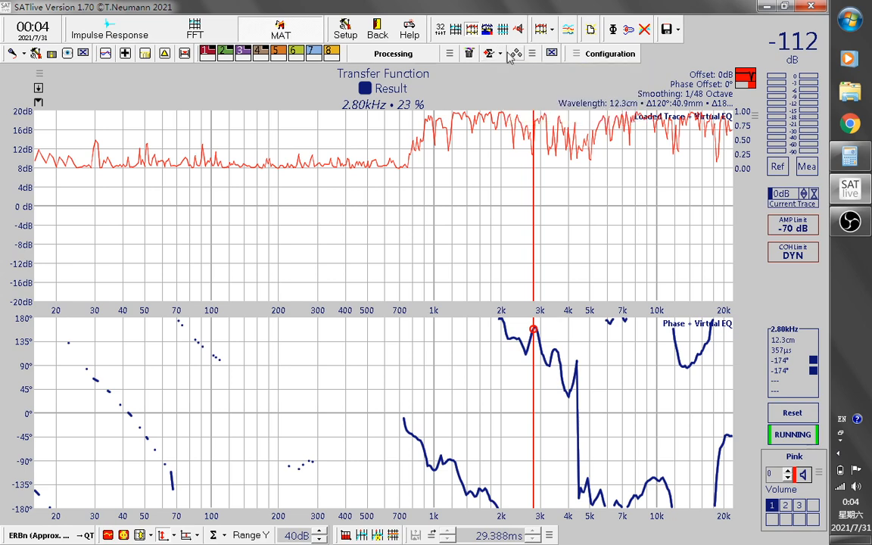
- Open the virtual EQ editor, move it up clear of the phase plot, and load High.SEQ from the Demo folder
left_click(533, 53)
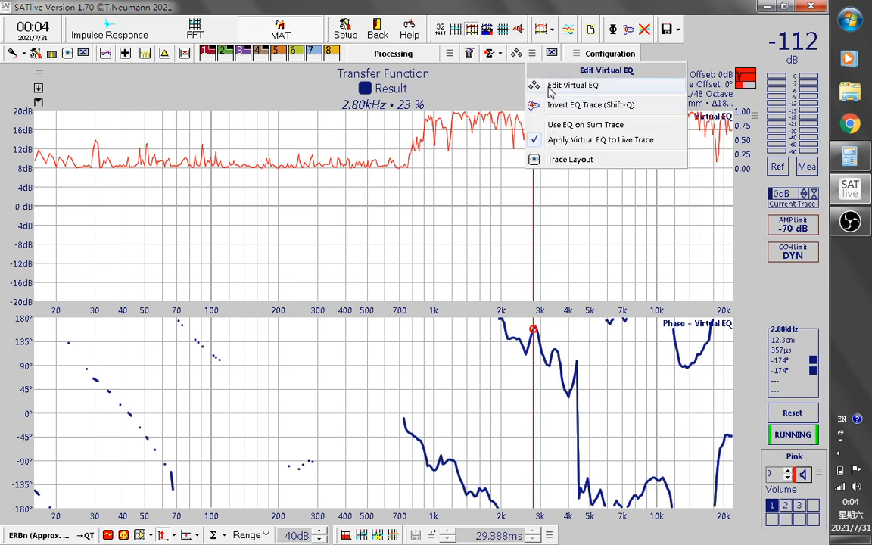
left_click(522, 85)
left_click_drag(396, 355, 361, 161)
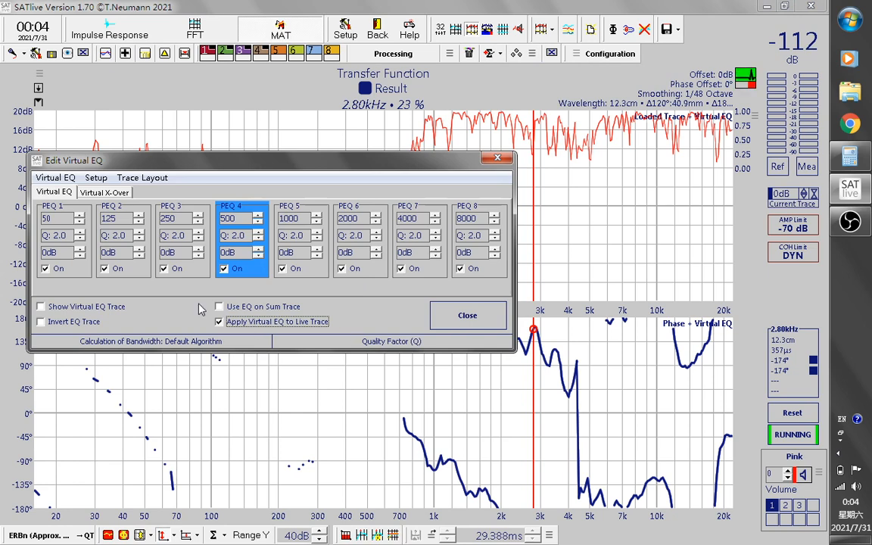
left_click(60, 177)
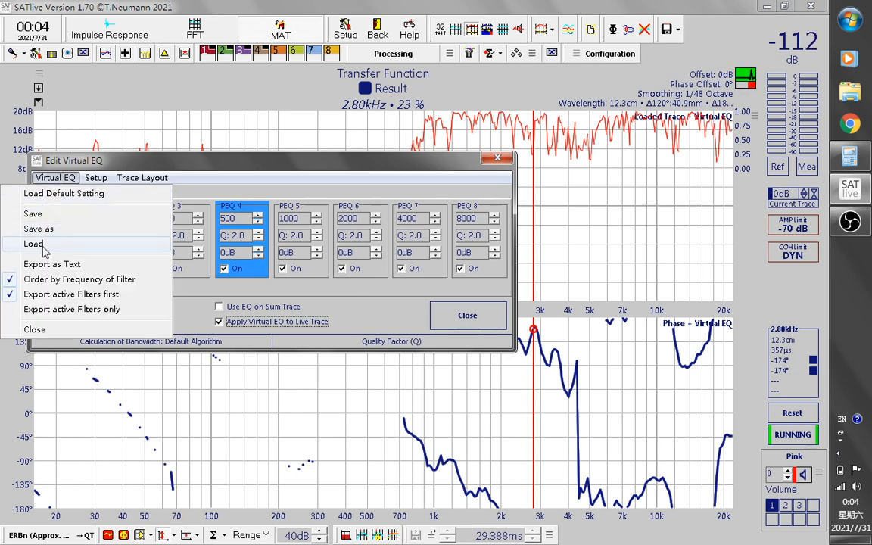
left_click(46, 243)
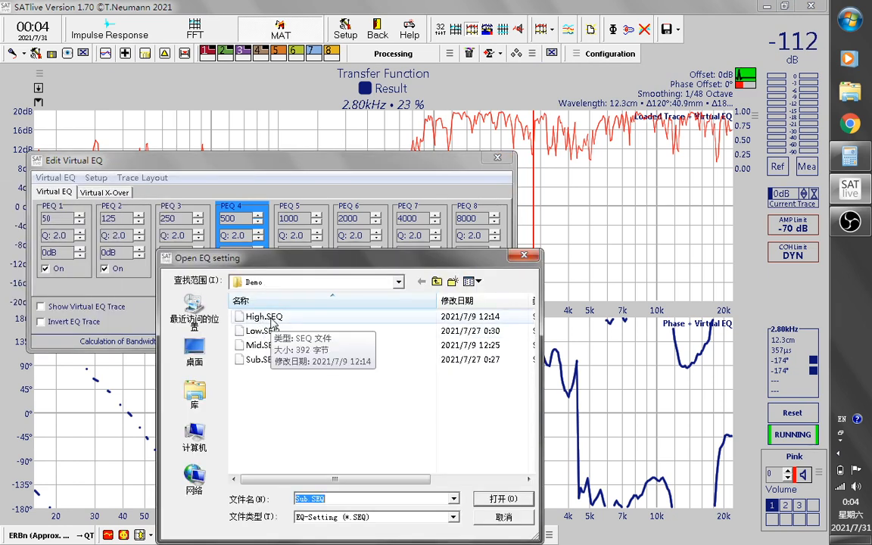
left_click(278, 319)
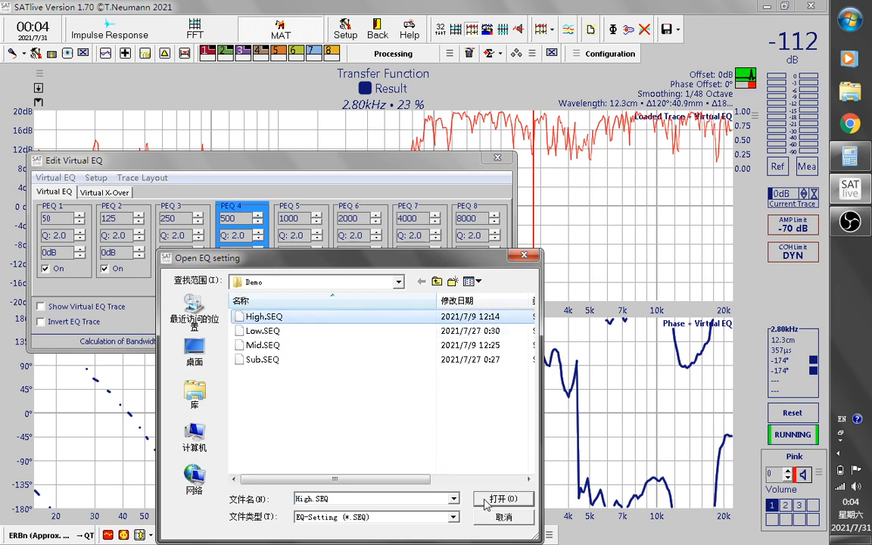
left_click(493, 497)
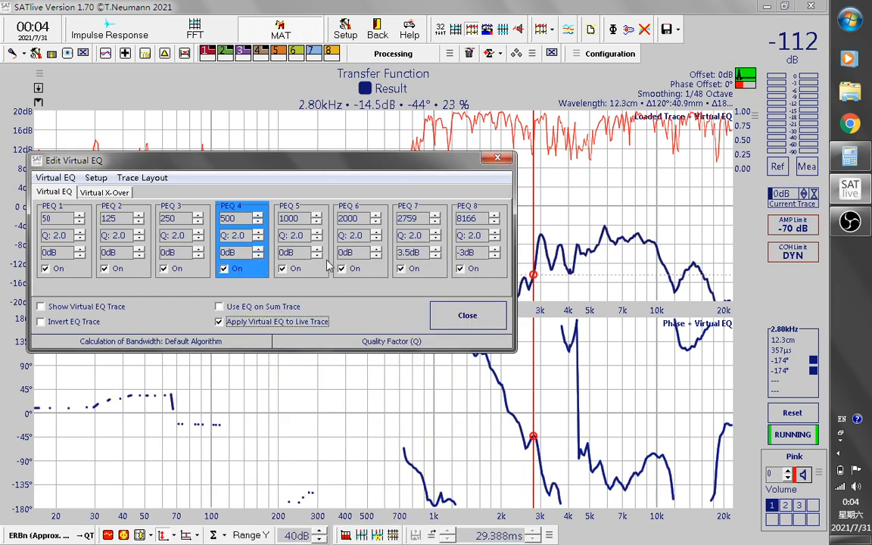
- Move the virtual EQ editor aside to uncover the loaded trace and close it
left_click_drag(410, 164, 271, 156)
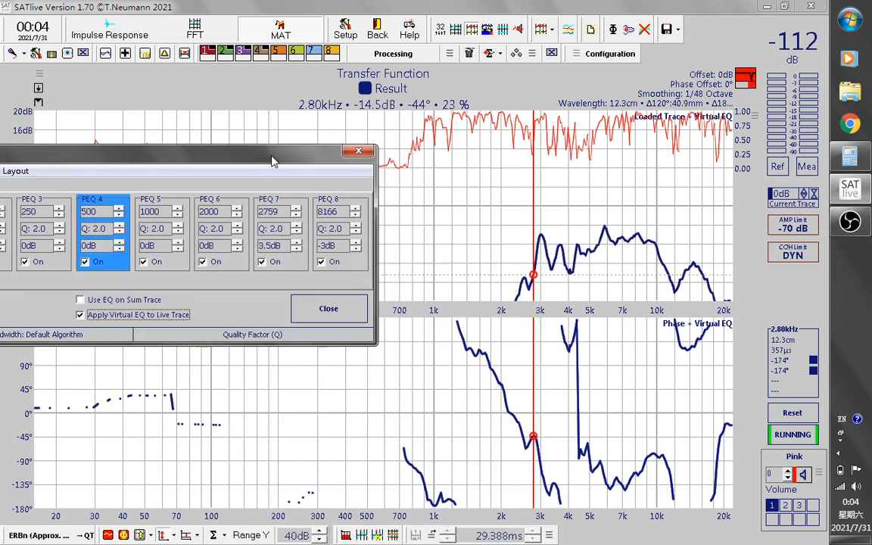
left_click(142, 320)
left_click(319, 301)
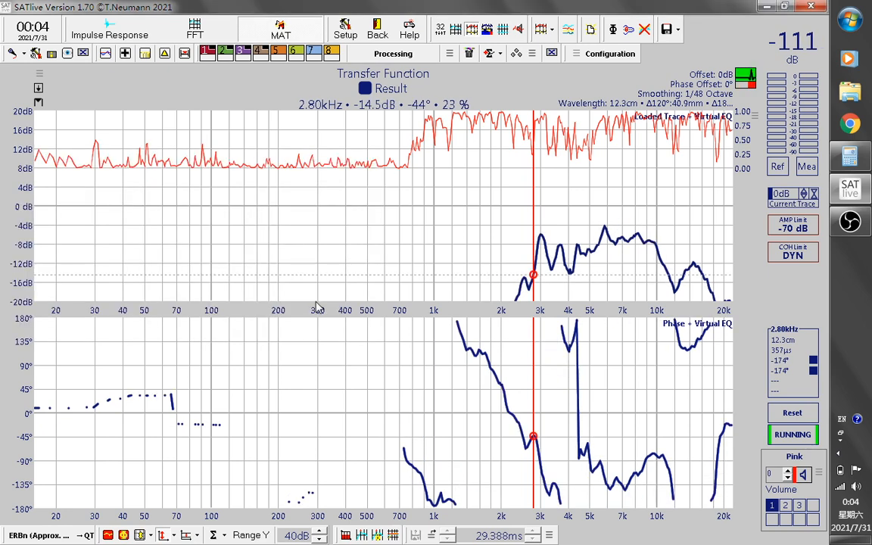
- Show the "mid x" quick trace with the loaded trace and place the frequency cursor at 1.27 kHz
left_click(226, 53)
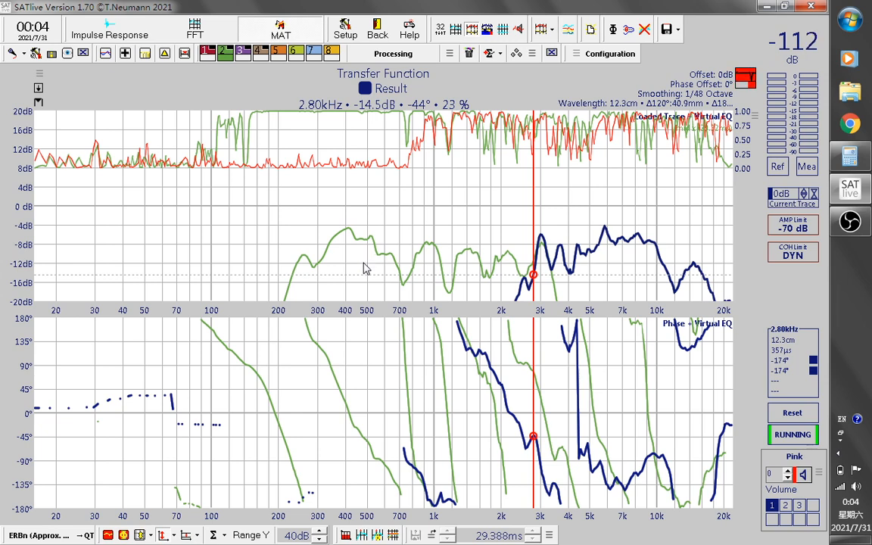
left_click(477, 198)
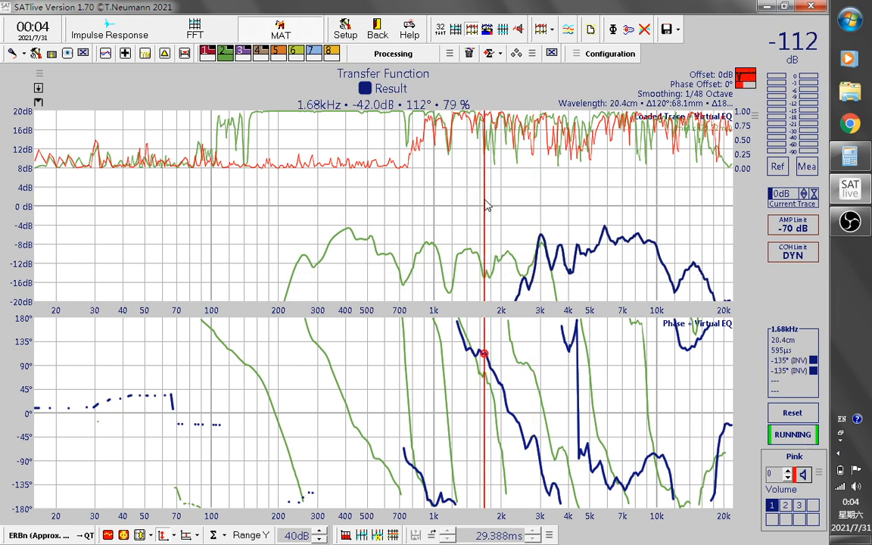
left_click(456, 196)
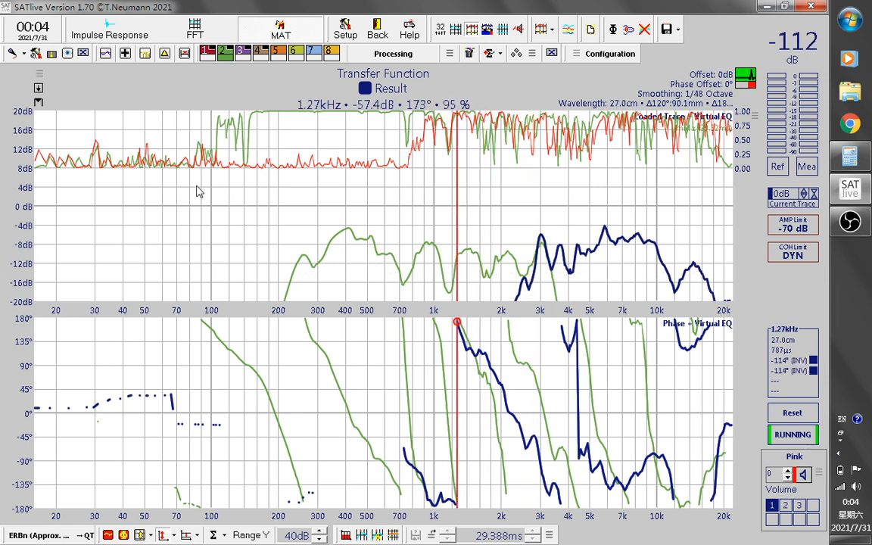
- Choose "mid x" as the fixed trace for signal addition, use its virtual EQ response, and move the delay-difference prompt clear of the magnitude curves
left_click(125, 54)
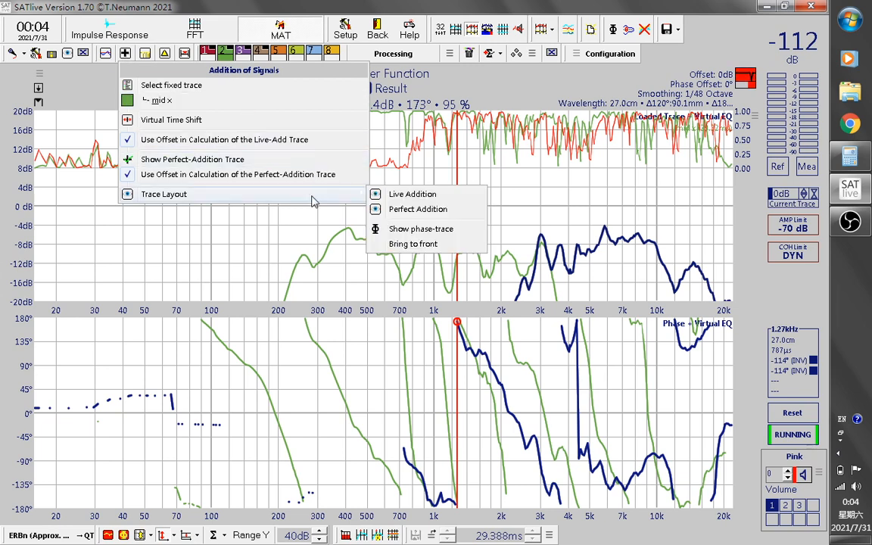
mouse_move(215, 194)
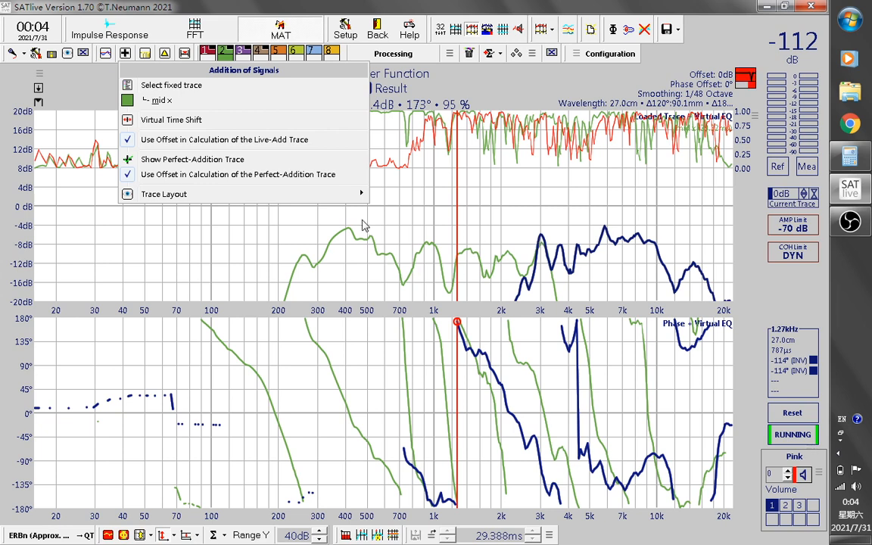
left_click(161, 86)
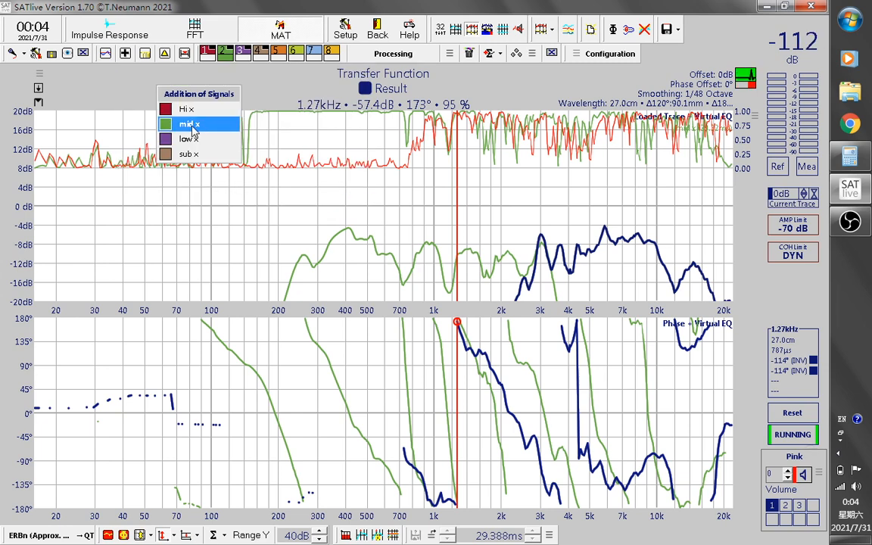
left_click(191, 124)
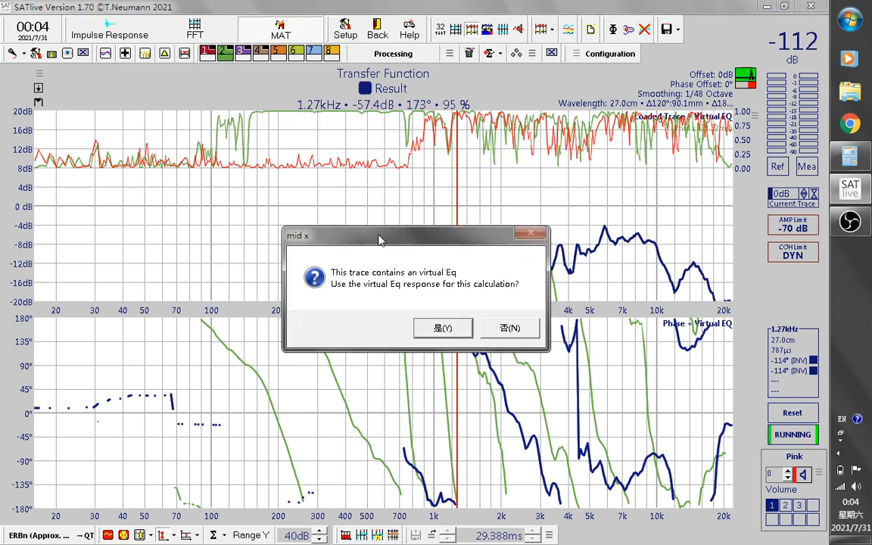
left_click_drag(363, 235, 164, 136)
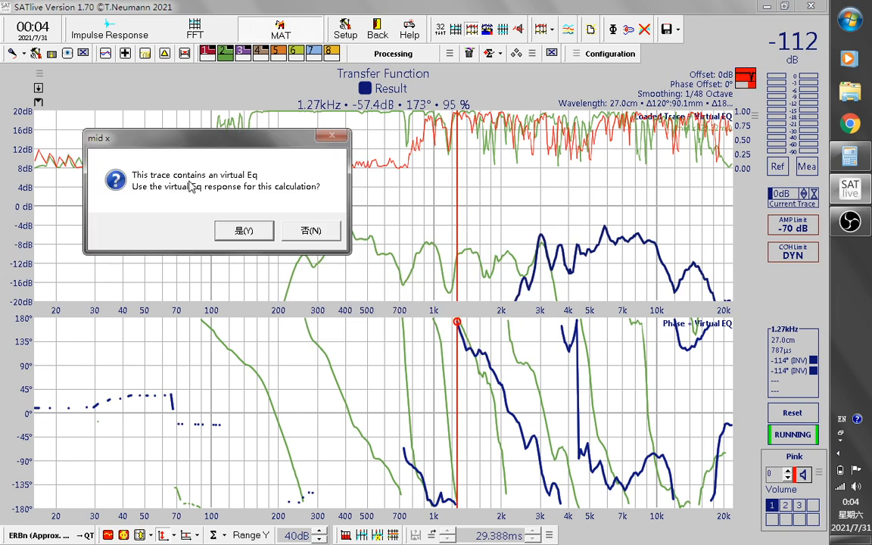
left_click(243, 231)
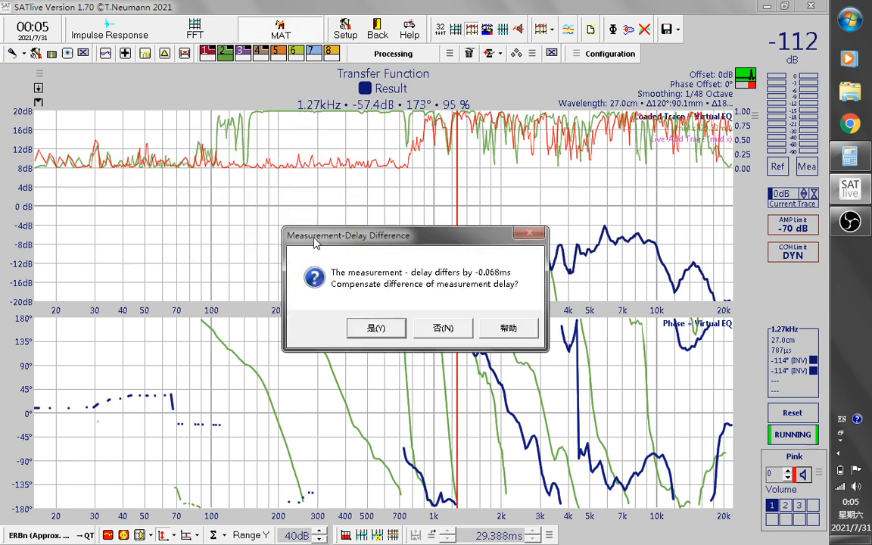
left_click_drag(315, 240, 118, 127)
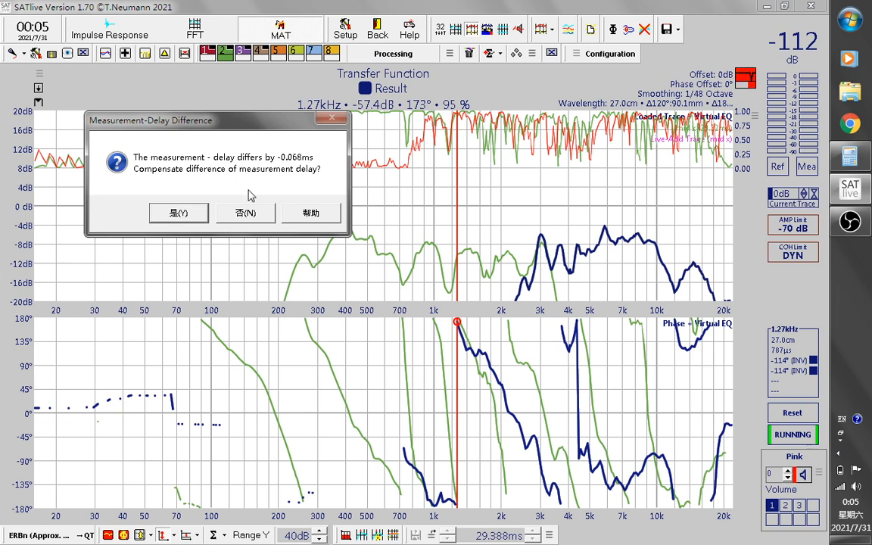
left_click_drag(242, 125, 236, 85)
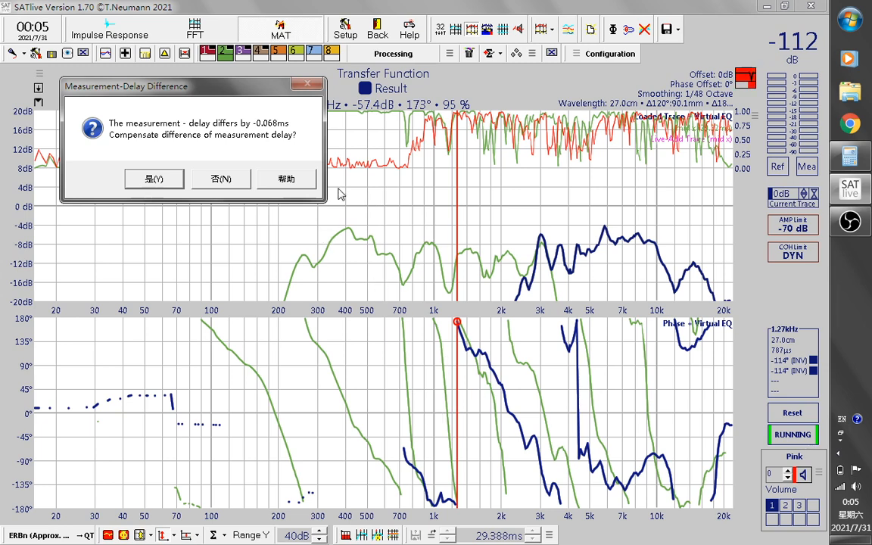
left_click_drag(254, 93, 246, 108)
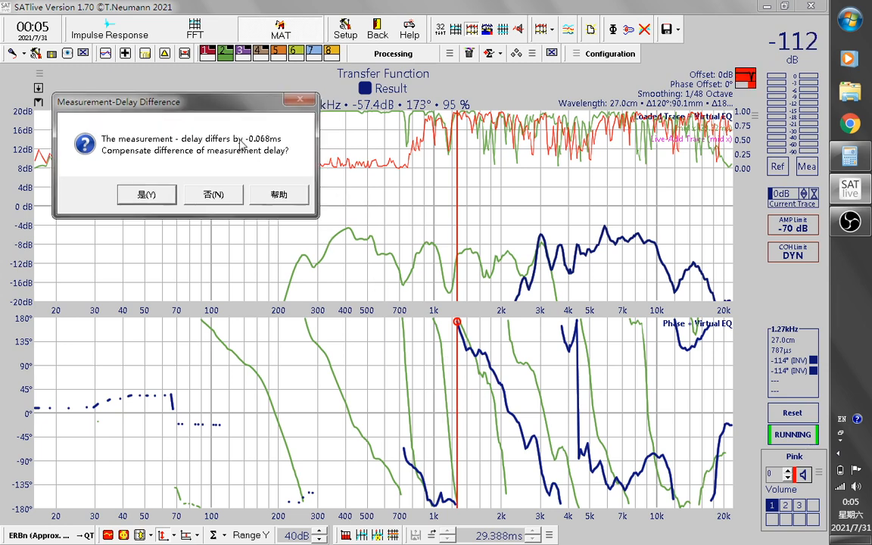
- Switch to the Calculator, place it below the delay prompt, enter 0 - 0.068, and minimize it
left_click(842, 155)
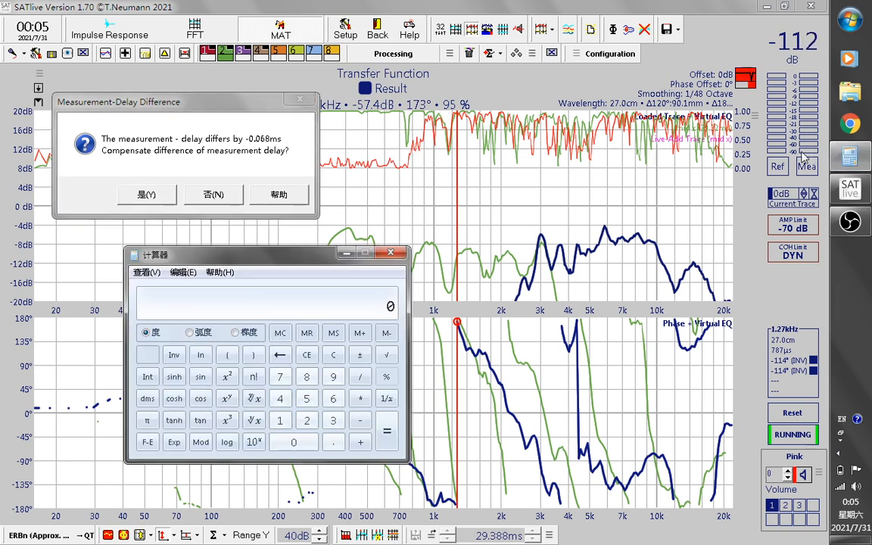
left_click_drag(307, 257, 297, 270)
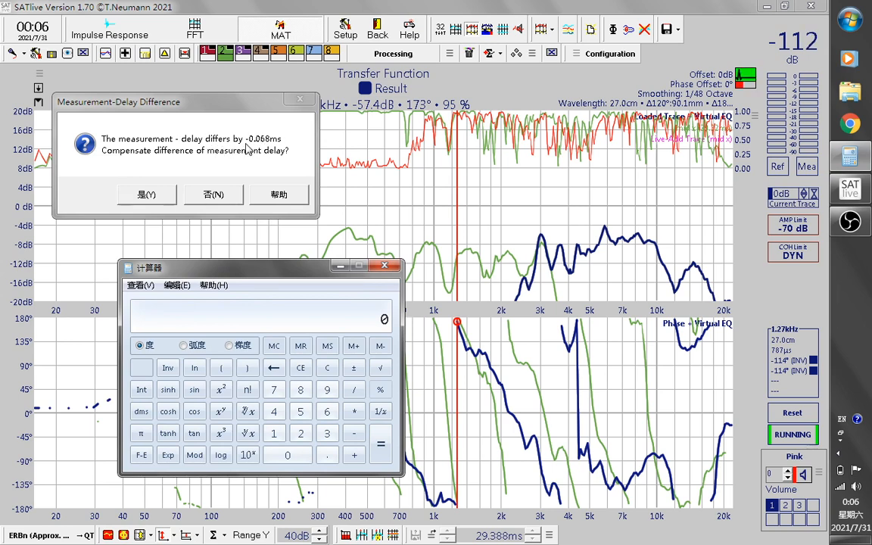
left_click_drag(278, 267, 232, 249)
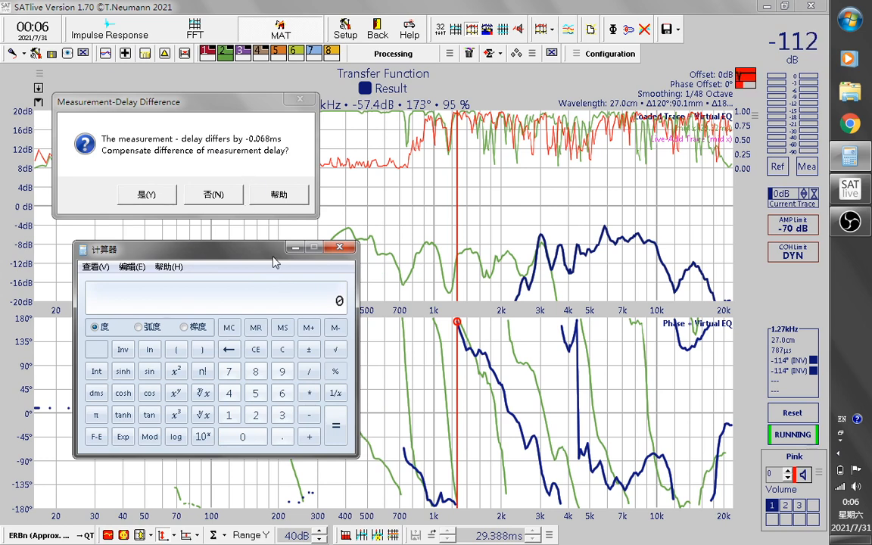
left_click_drag(264, 253, 295, 257)
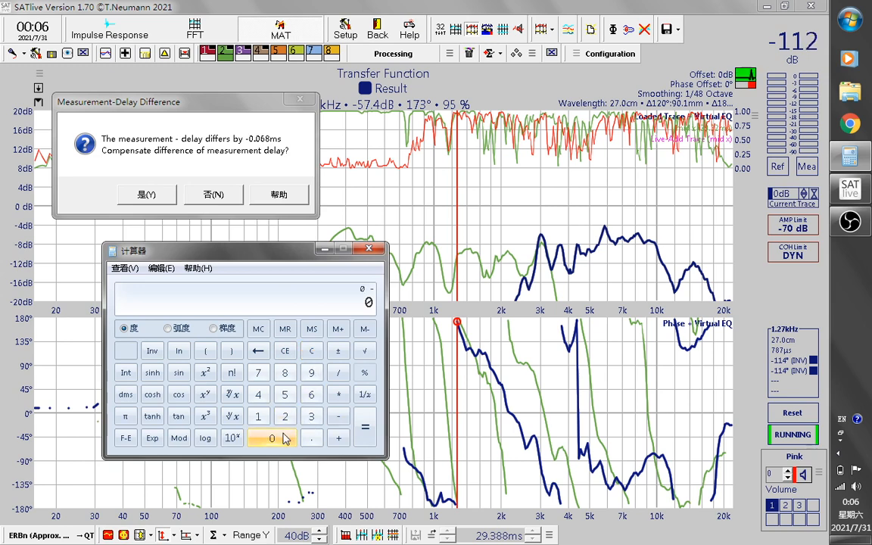
key("period")
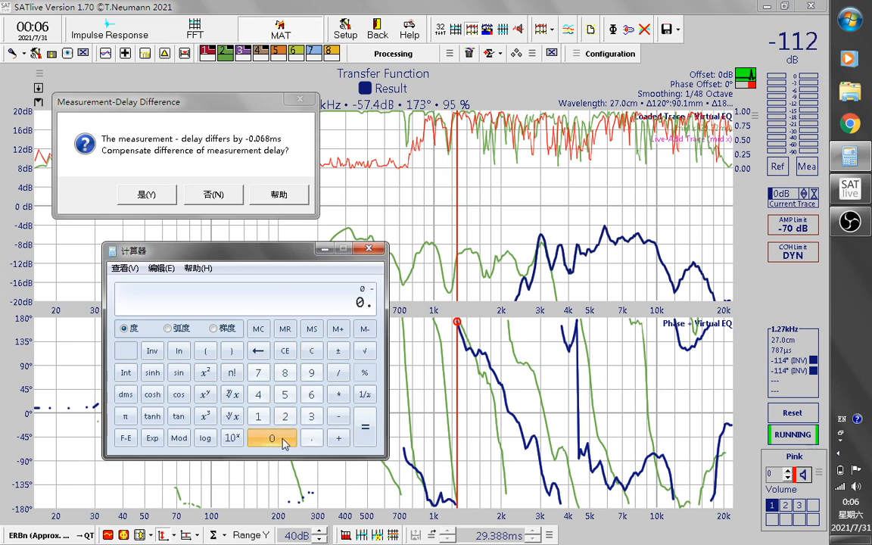
left_click(284, 444)
left_click(311, 395)
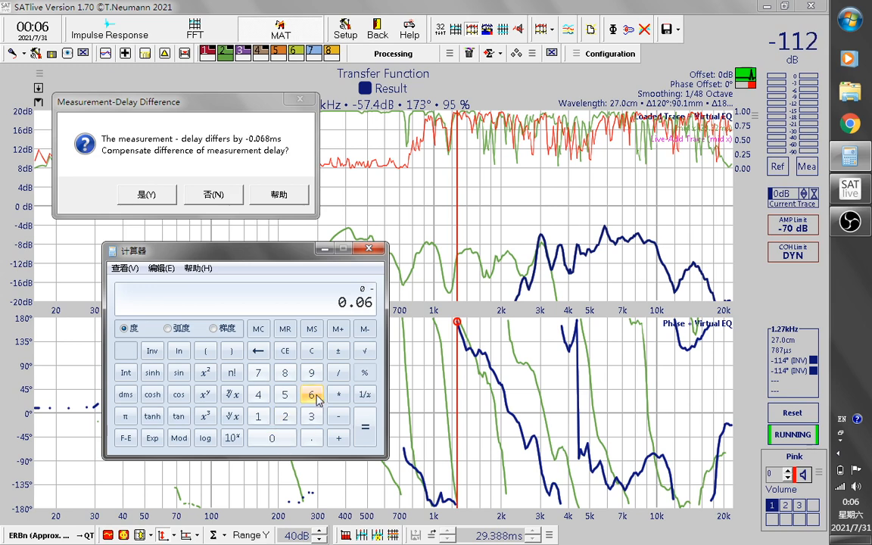
left_click(285, 372)
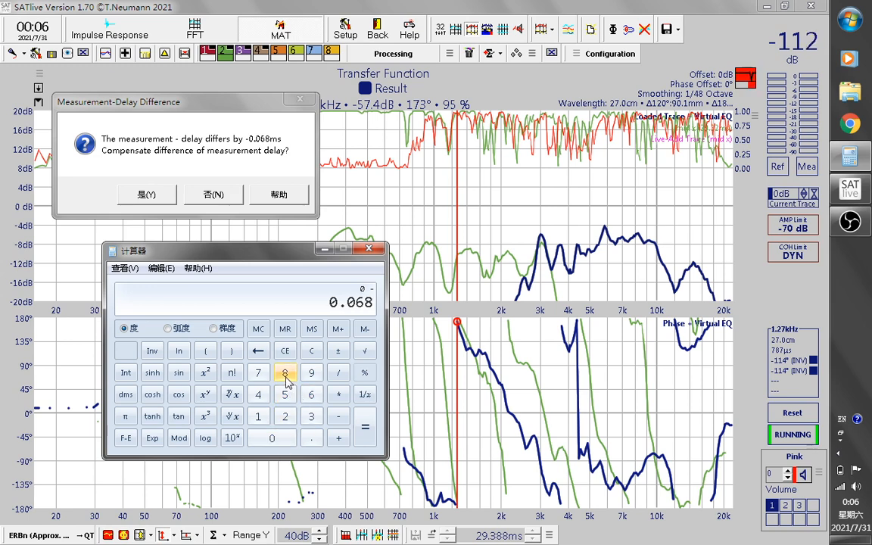
left_click(326, 251)
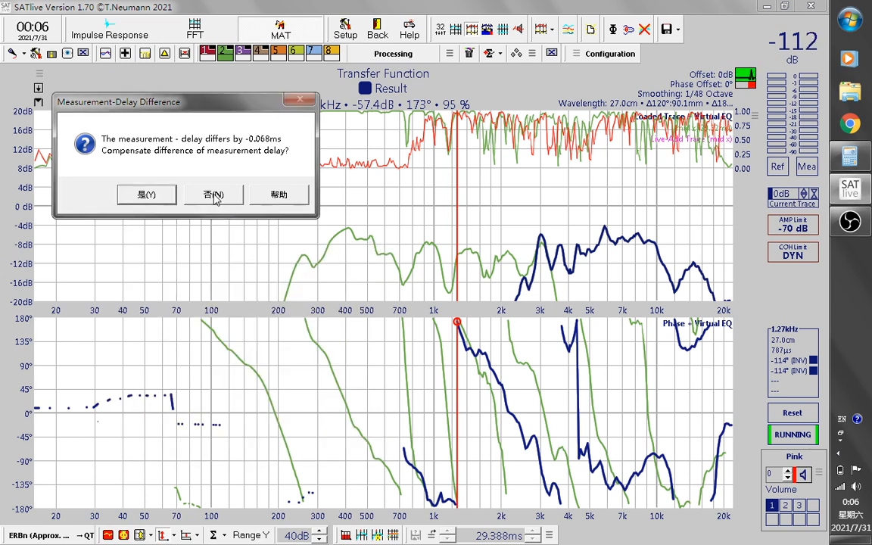
- Decline the measurement-delay compensation and show the Perfect-Addition trace with the live-add trace
left_click(214, 196)
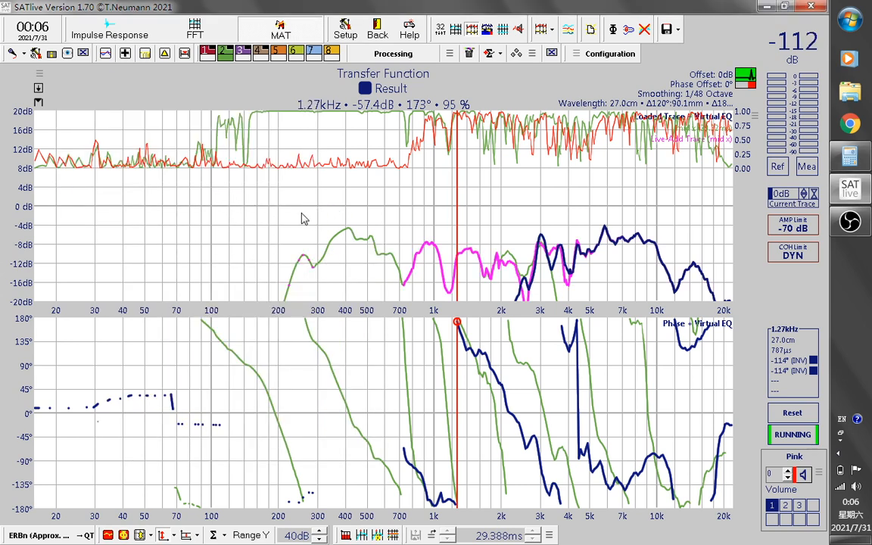
left_click(125, 53)
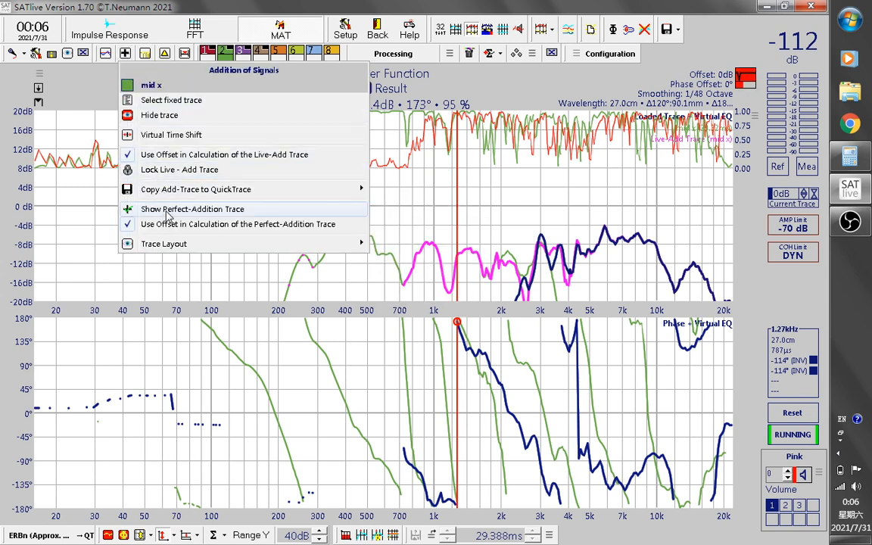
left_click(169, 216)
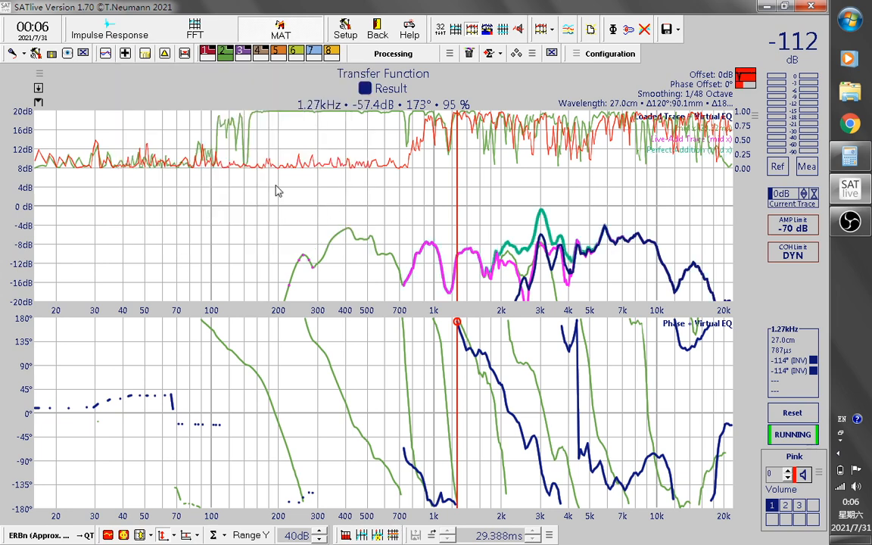
- Open the Virtual Time Shift window for the signal addition and move it clear of the trace curves
left_click(125, 55)
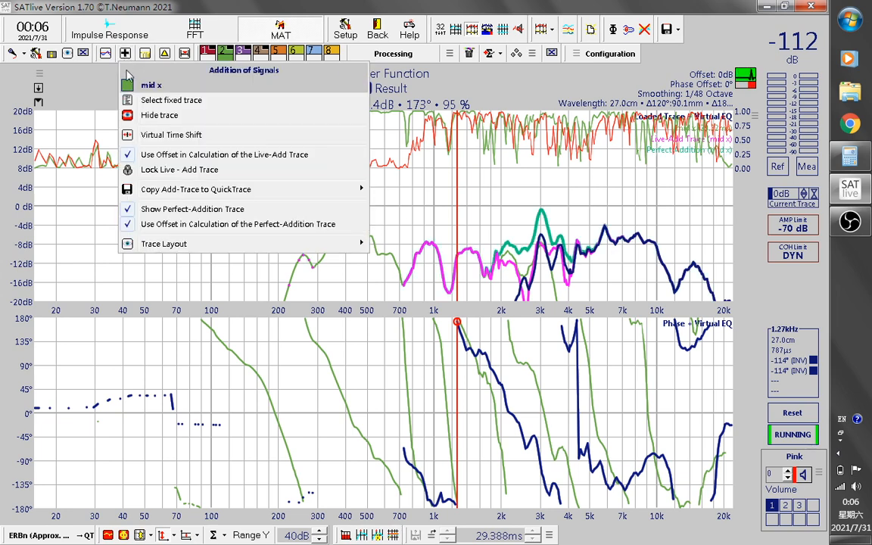
left_click(152, 130)
left_click_drag(422, 102, 131, 88)
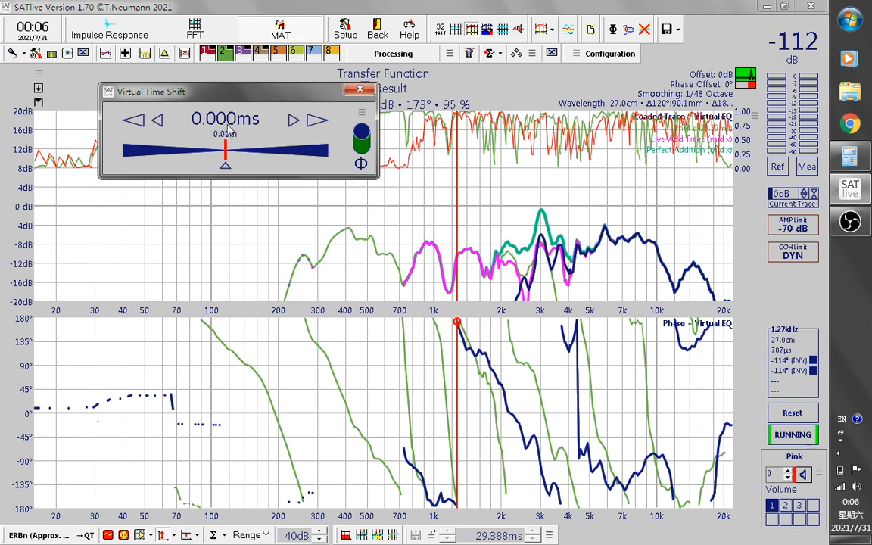
- Increase the virtual time shift of the loaded trace to 0.204 ms with normal polarity
left_click(294, 122)
left_click(294, 122)
left_click(294, 122)
left_click(293, 122)
left_click(294, 121)
left_click(294, 122)
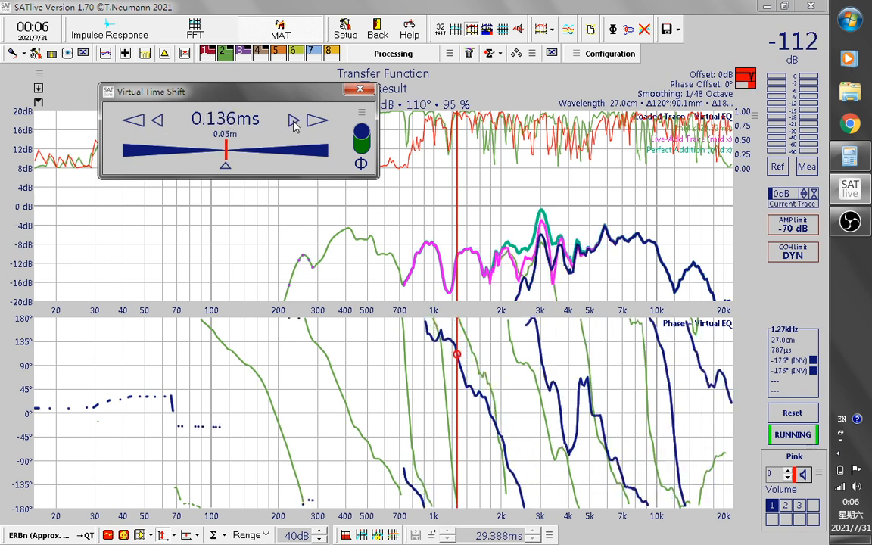
left_click(294, 122)
left_click(294, 121)
left_click(293, 122)
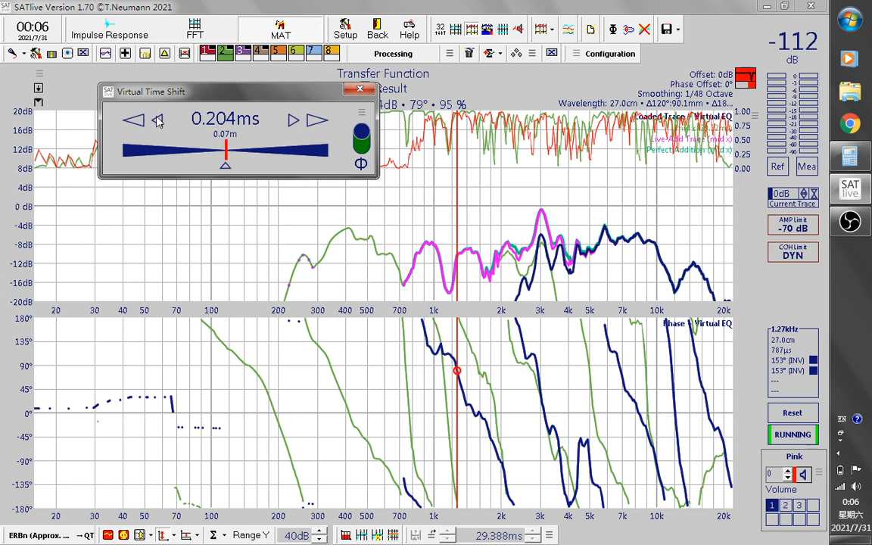
- Invert the loaded trace's polarity and reduce its virtual time shift to 0.045 ms
left_click(362, 139)
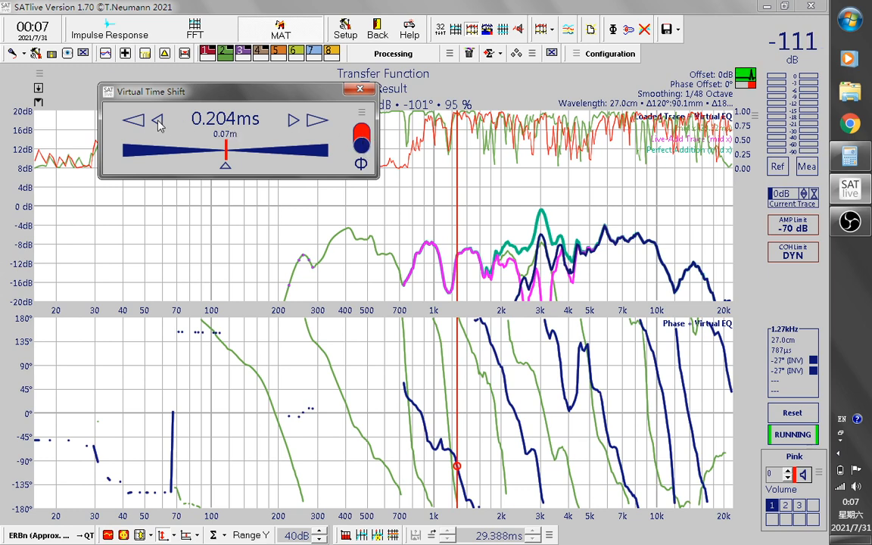
left_click(158, 122)
left_click(157, 122)
left_click(157, 122)
left_click(157, 122)
left_click(158, 122)
left_click(158, 122)
left_click(158, 122)
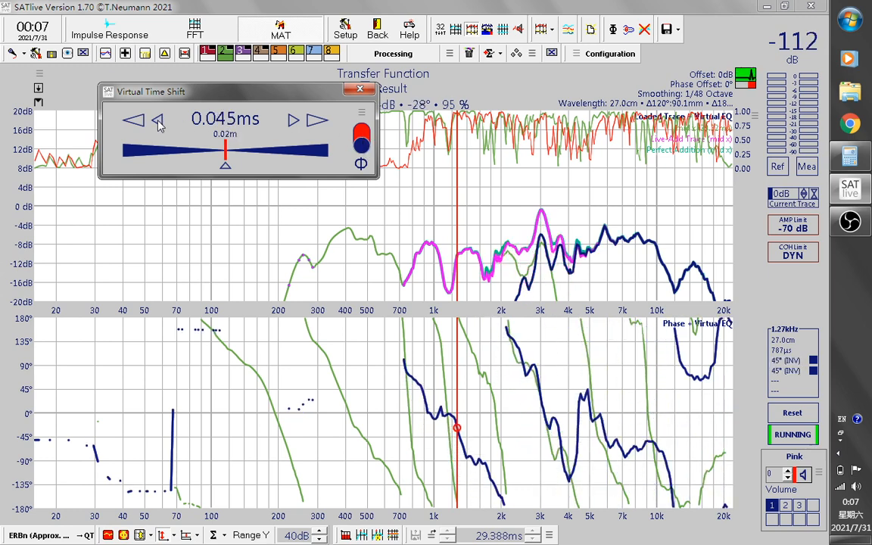
- Compare the live-add trace with the perfect-addition trace at time shifts of 0.023 ms and 0.045 ms, ending on 0.045 ms
left_click(158, 122)
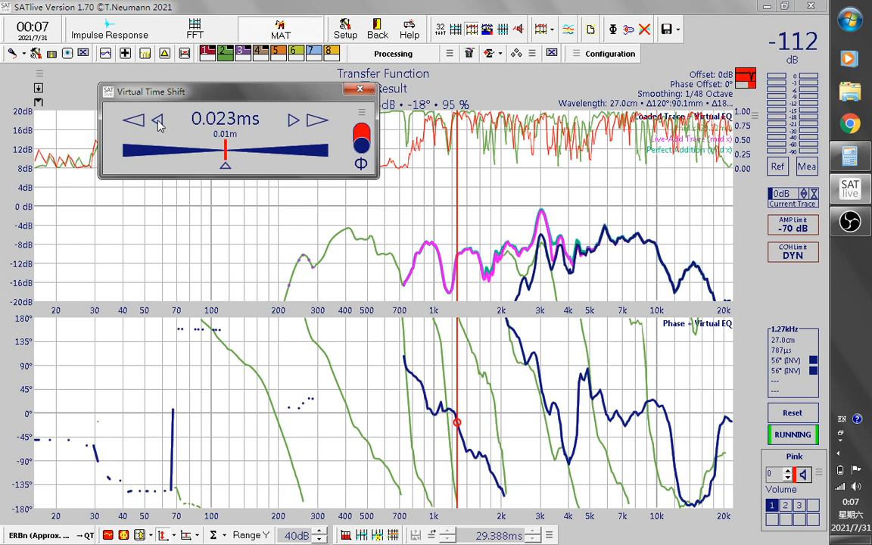
left_click(294, 123)
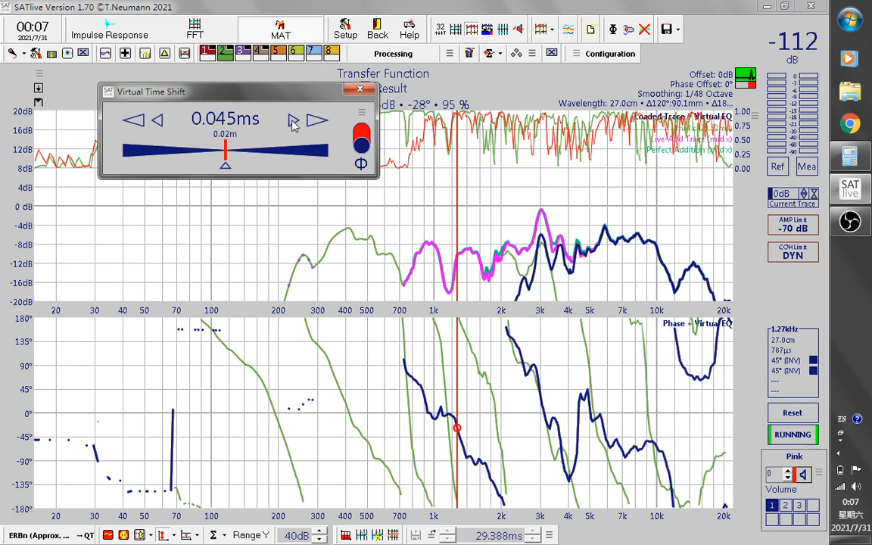
left_click(157, 120)
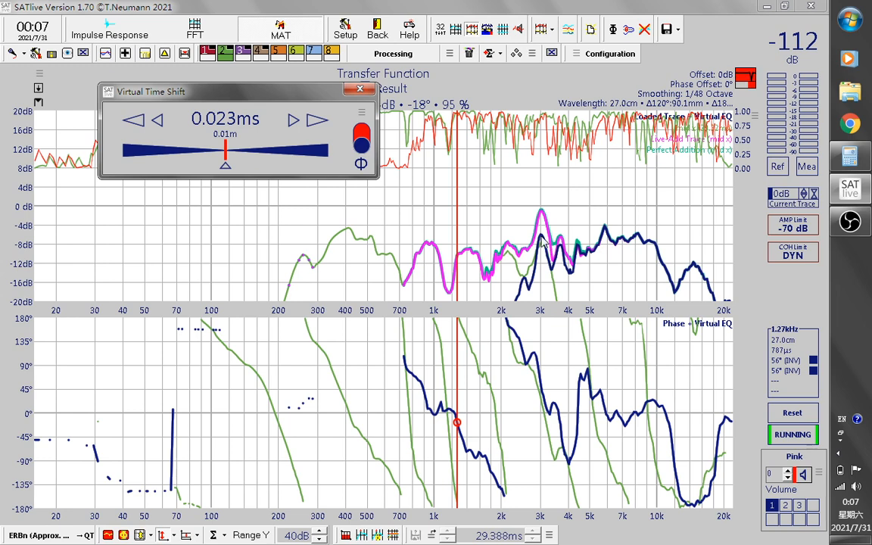
left_click(294, 121)
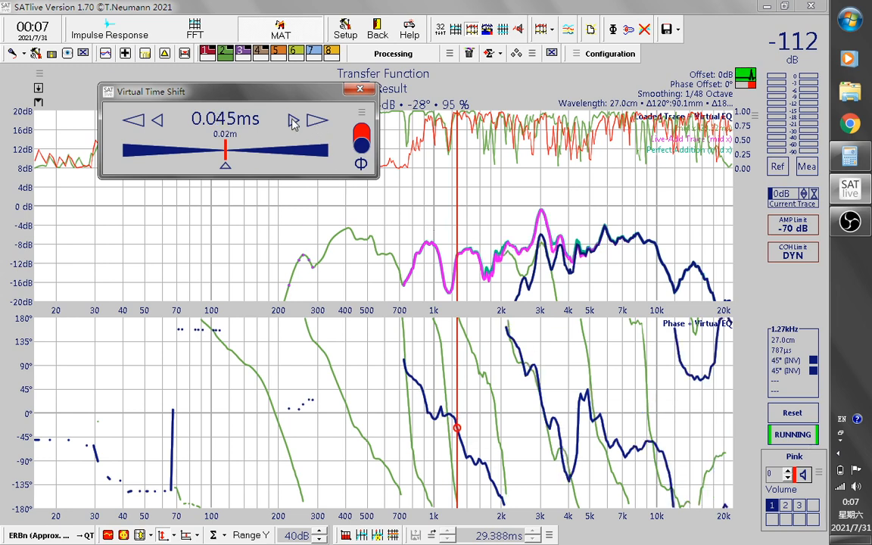
- Increase the loaded trace's virtual time shift to 0.068 ms and move the Virtual Time Shift window away from the coherence curves
left_click(294, 121)
left_click(150, 115)
left_click(294, 121)
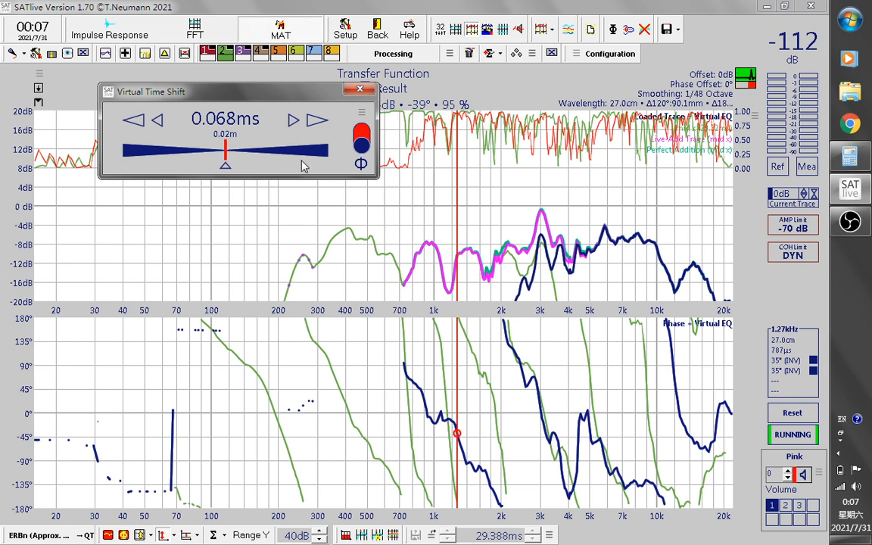
left_click_drag(255, 119, 193, 155)
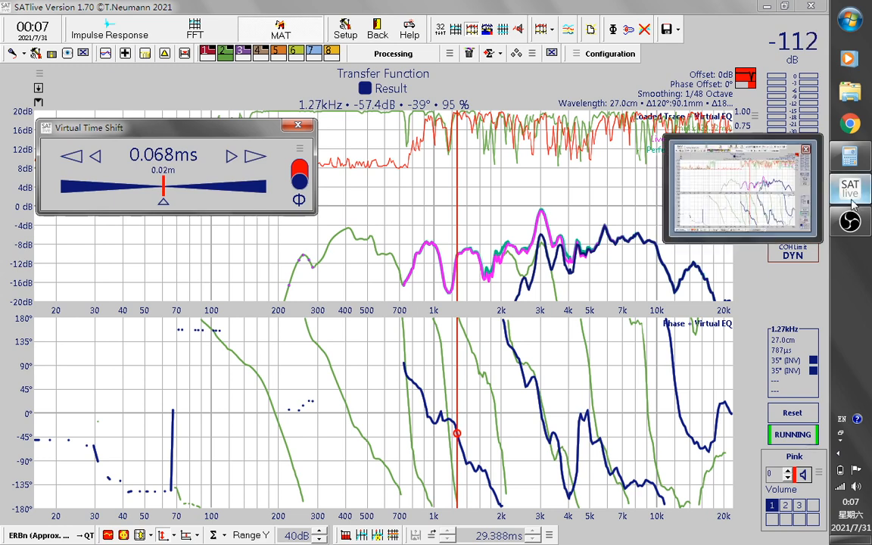
- Switch to Calculator to compare its stored delay value with the virtual time shift, and minimize it again
left_click(849, 155)
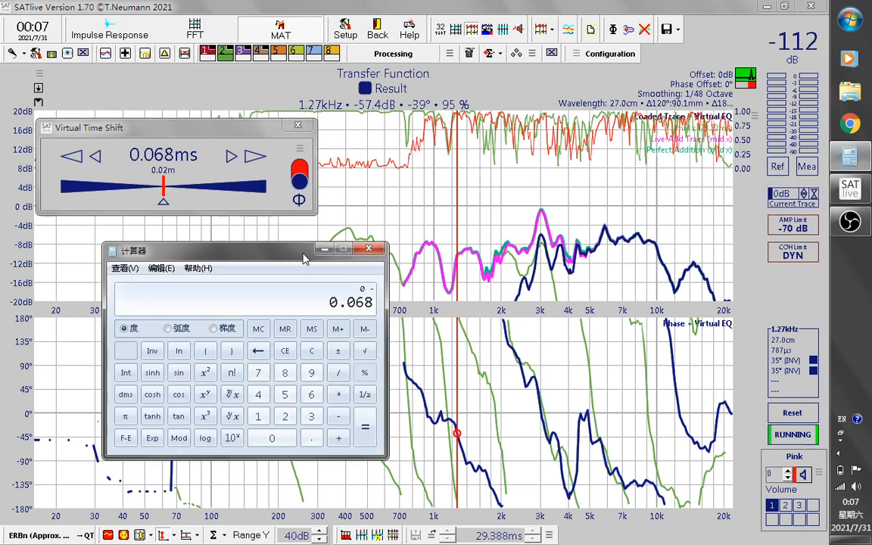
left_click_drag(306, 250, 489, 225)
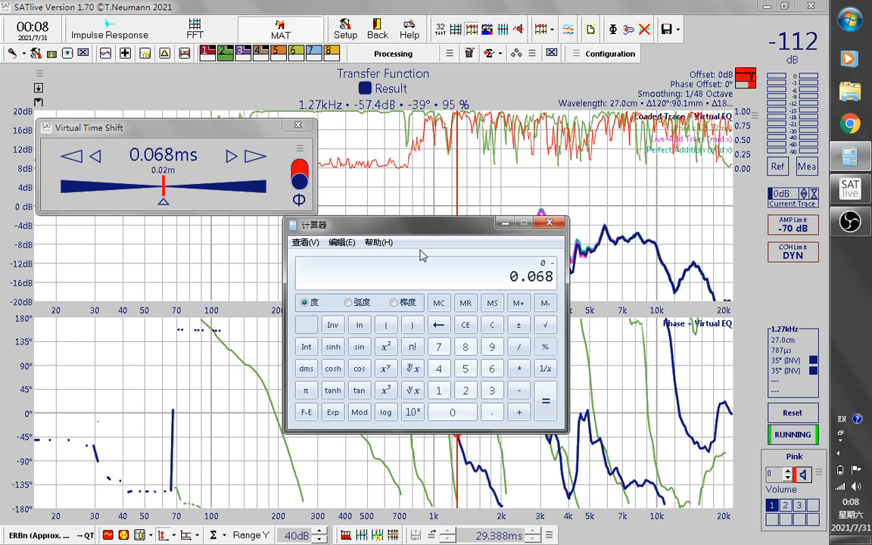
left_click_drag(461, 222, 362, 274)
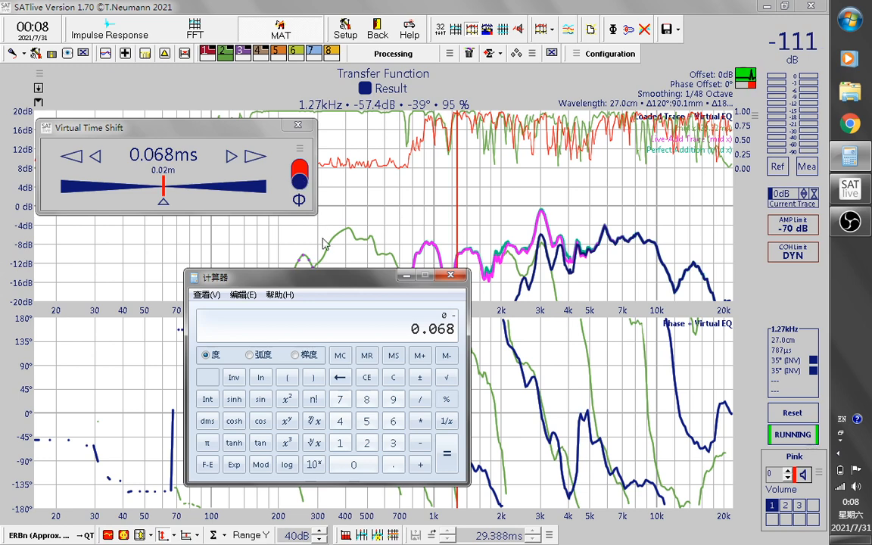
left_click(407, 275)
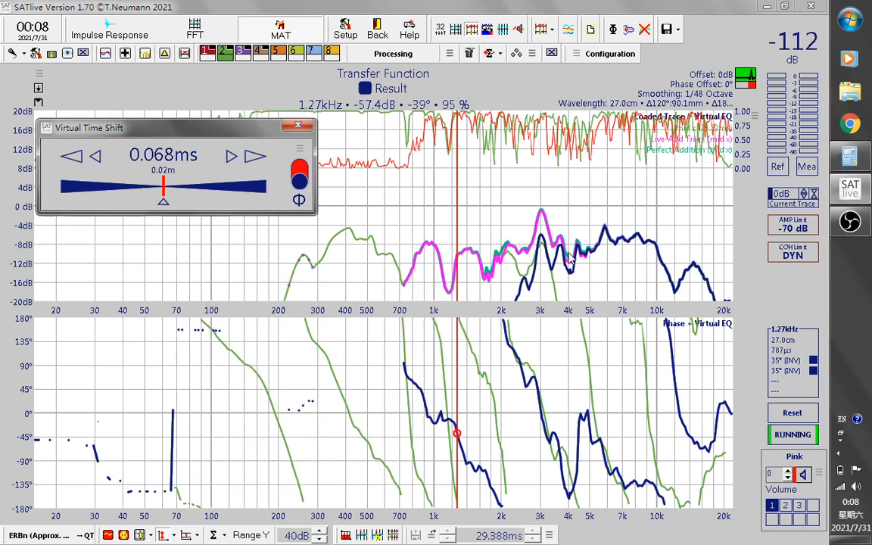
- Save the time-shifted loaded trace to quick trace 5 with the label "High 0ms, -"
left_click(278, 53)
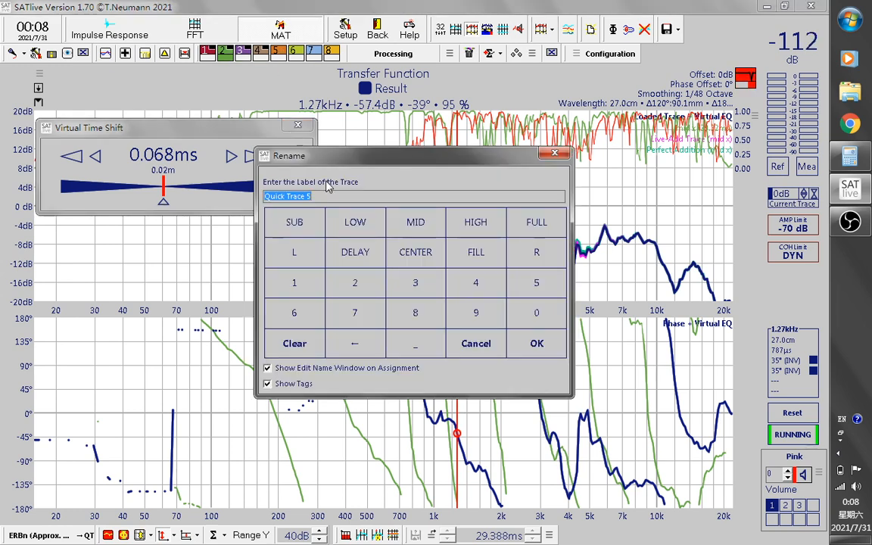
type("Hi")
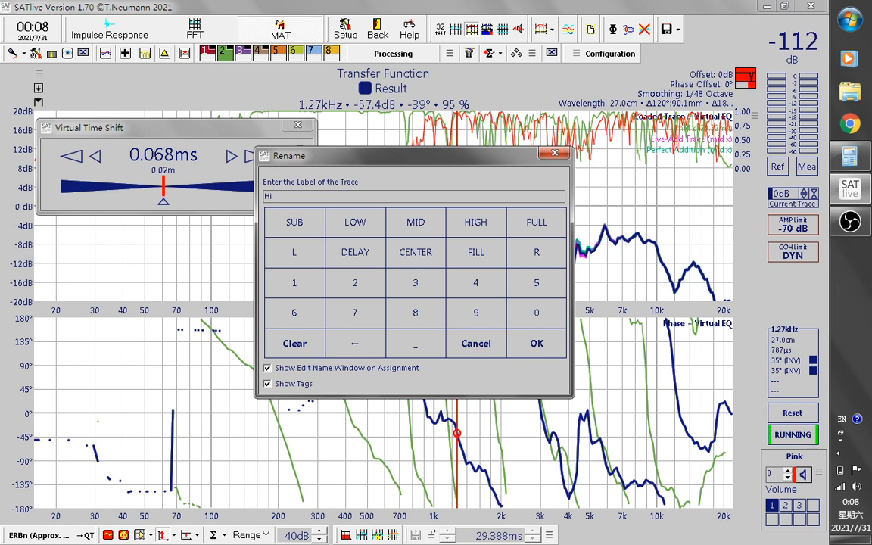
type("gh")
left_click_drag(365, 157, 471, 134)
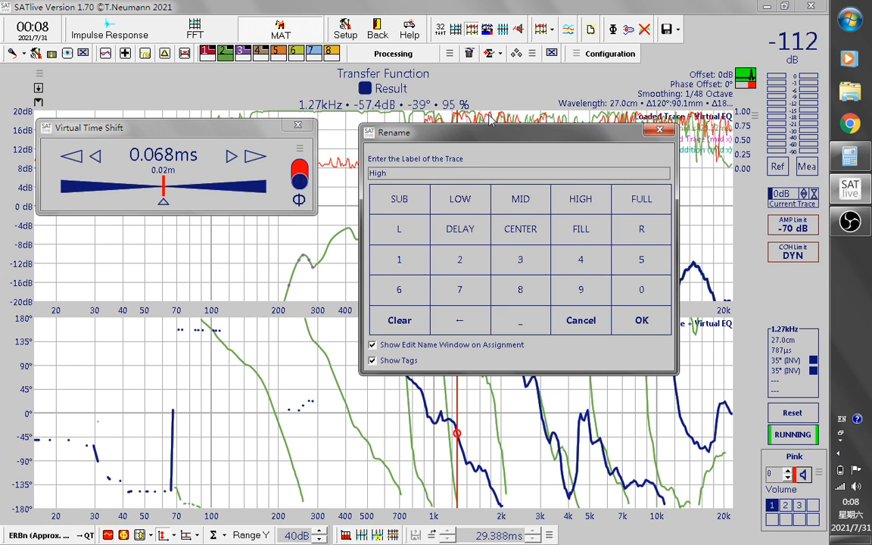
type("0ms")
type(", -")
left_click(640, 321)
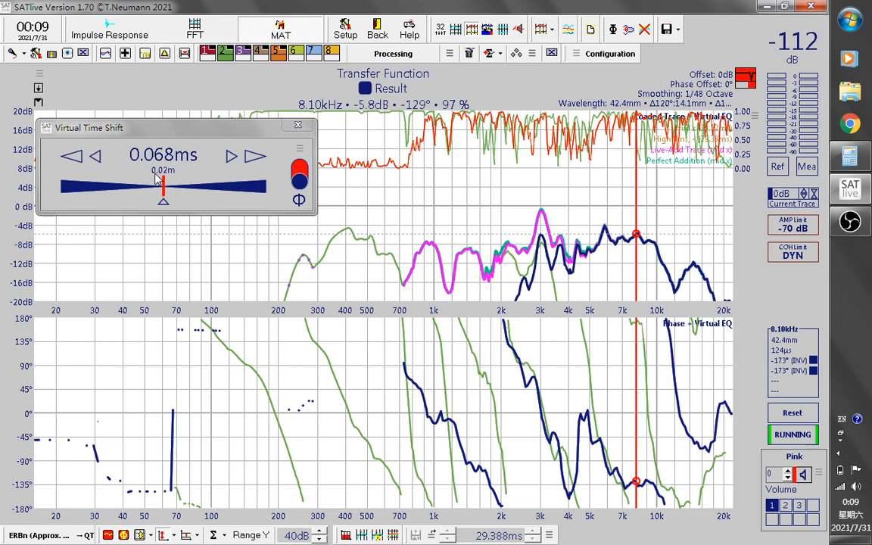
- Close the Virtual Time Shift window and hide the live-add trace of the signal addition
left_click_drag(120, 125, 126, 131)
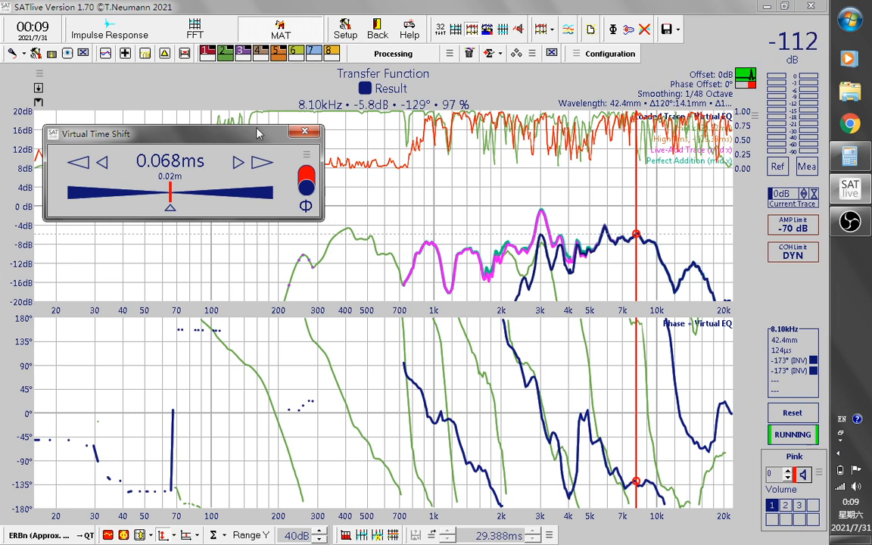
left_click(304, 133)
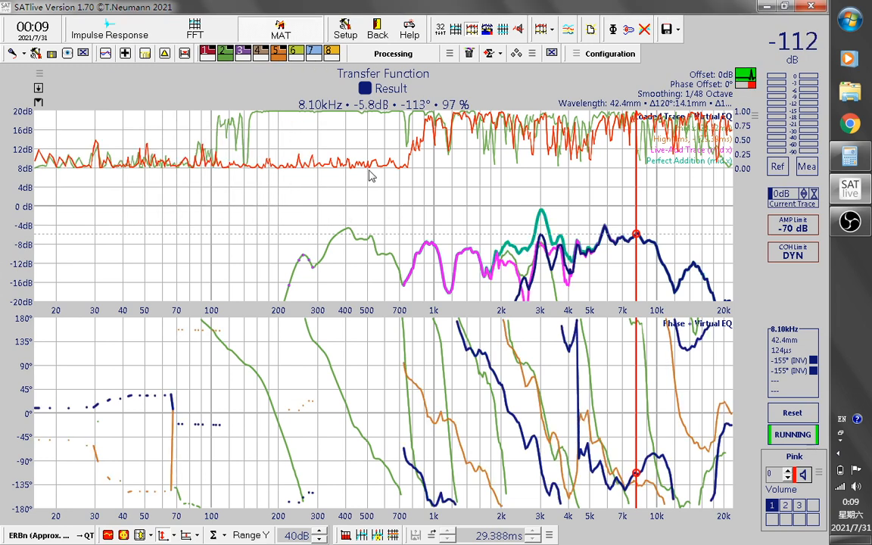
left_click(125, 53)
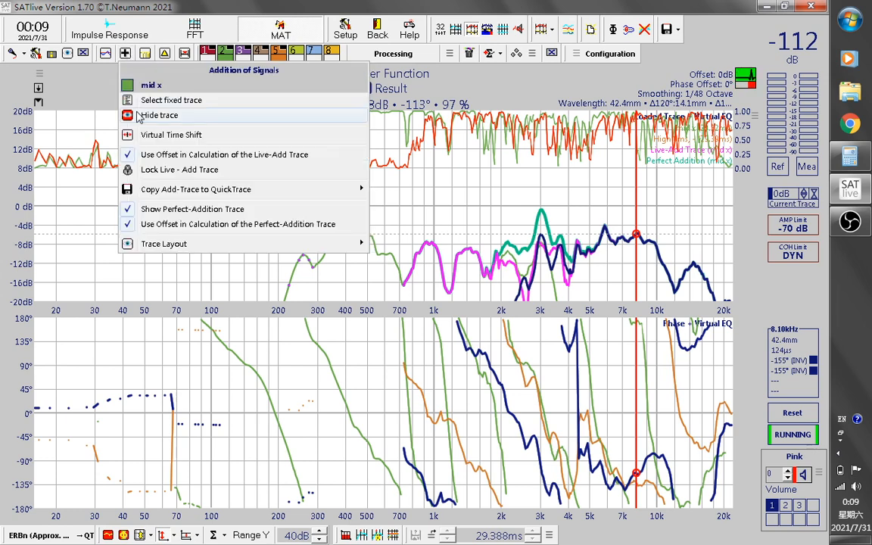
left_click(138, 115)
- Toggle the offset use in the live-add calculation off and on again, and hide the perfect-addition trace
left_click(125, 53)
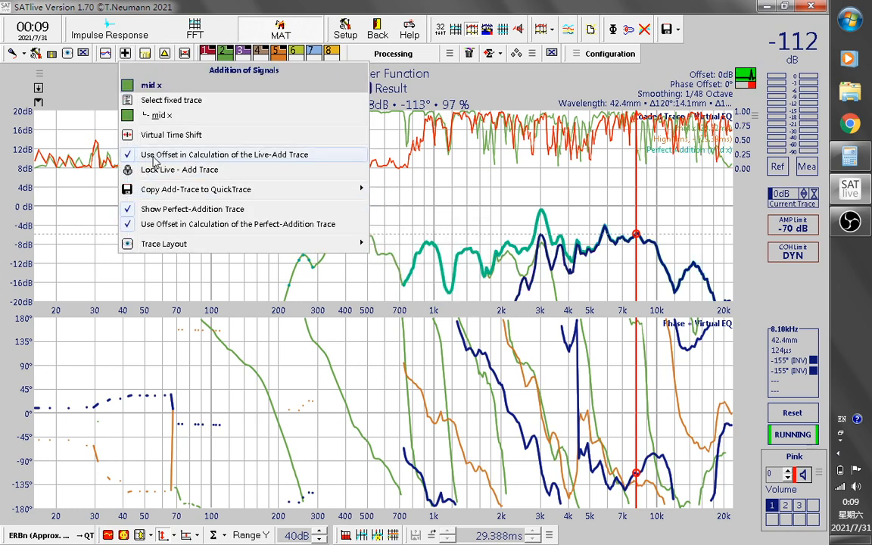
left_click(153, 157)
left_click(125, 53)
left_click(151, 155)
left_click(125, 53)
left_click(159, 209)
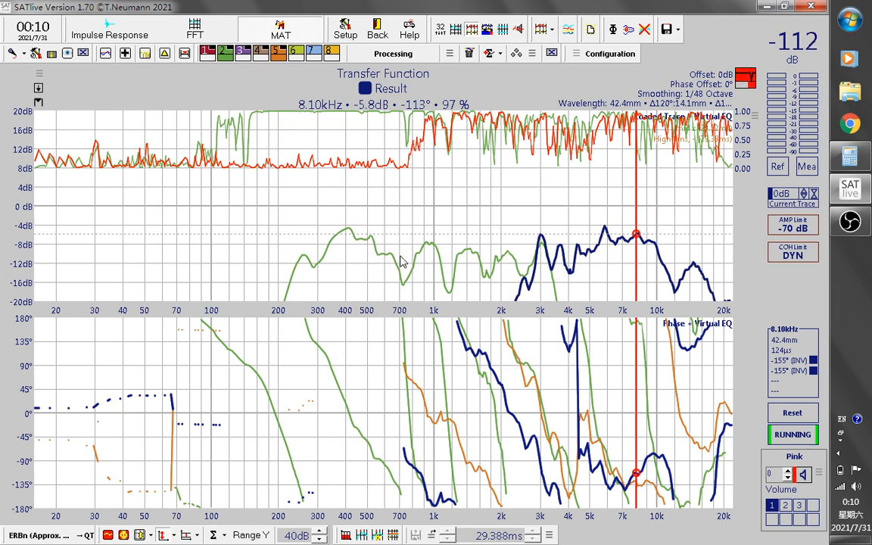
- Copy the "low x" trace into the loaded trace and accept that its virtual EQ response is not used
right_click(290, 170)
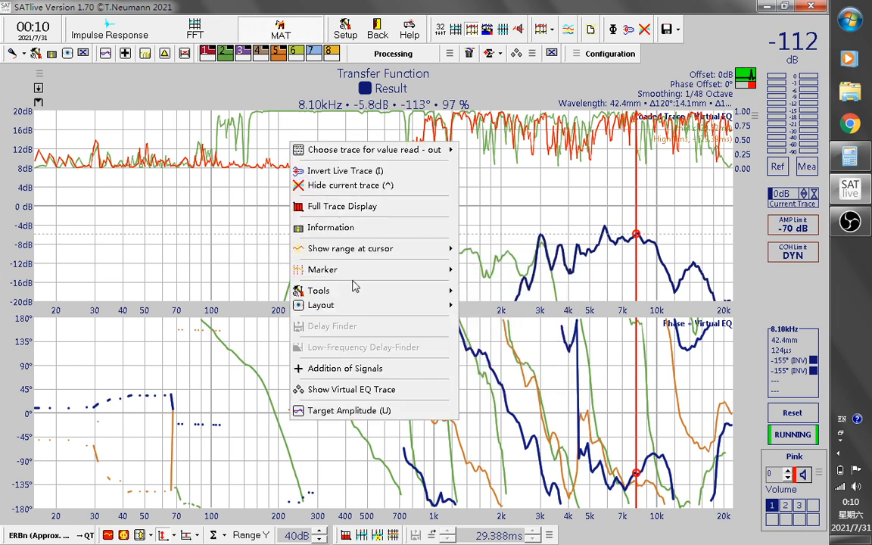
mouse_move(430, 294)
mouse_move(479, 262)
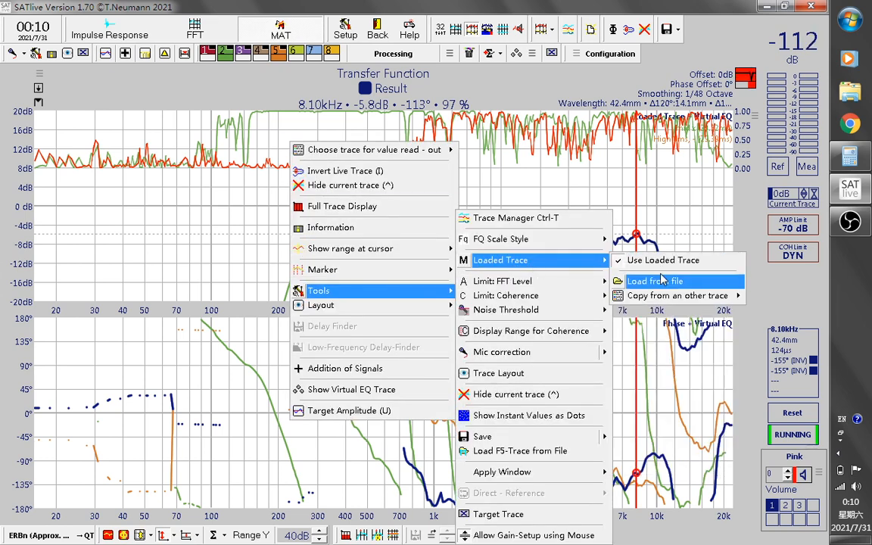
mouse_move(663, 302)
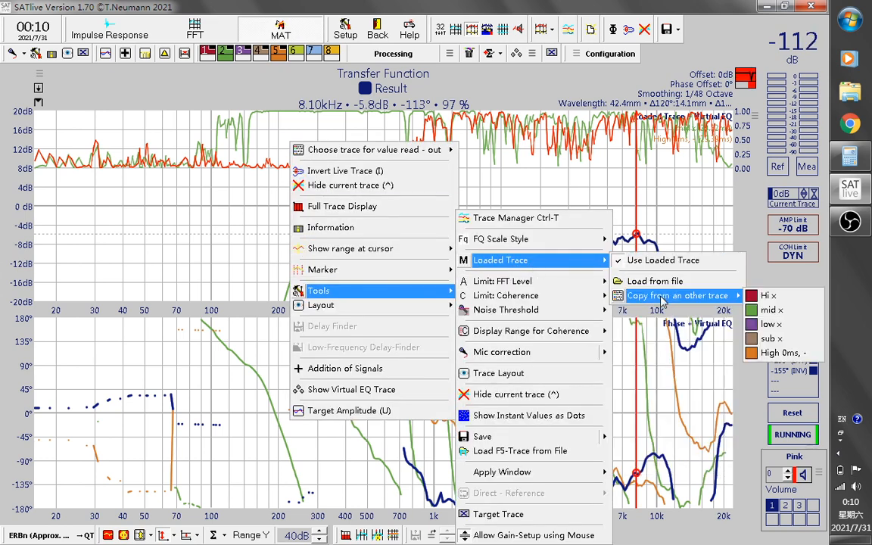
left_click(767, 331)
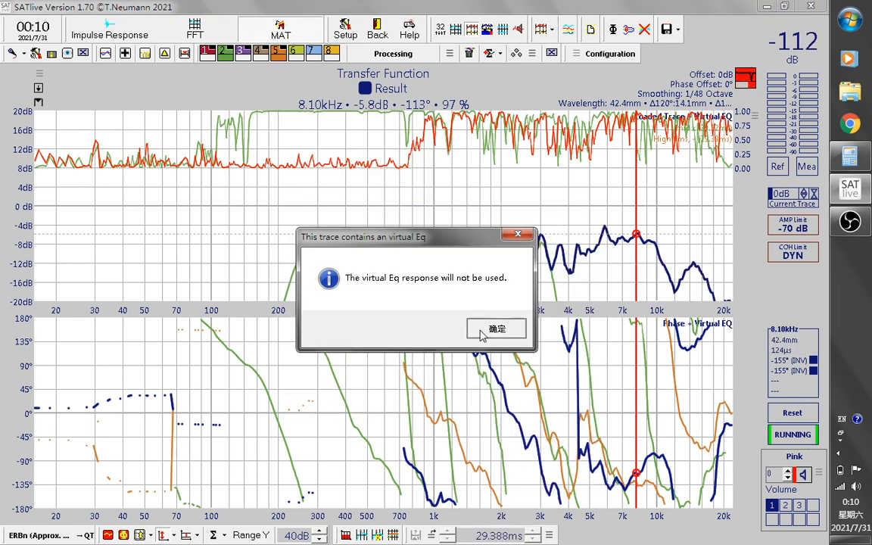
left_click(480, 331)
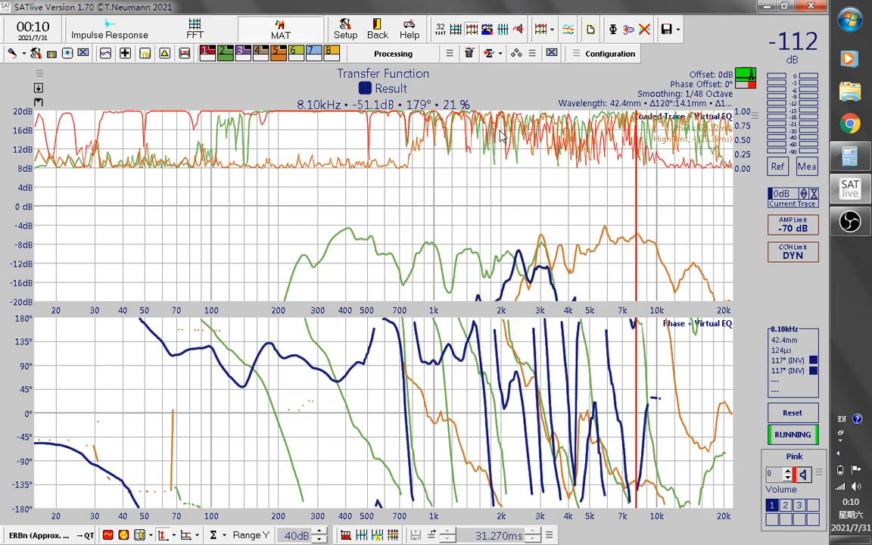
- Load the Low.SEQ setting into the virtual EQ for the loaded low trace and close the EQ editor
left_click(532, 54)
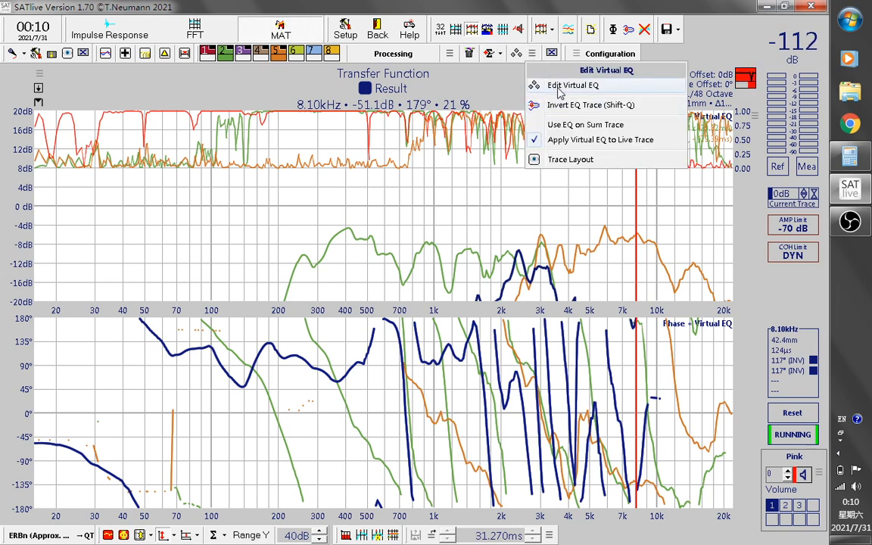
left_click(564, 86)
left_click_drag(121, 152, 274, 133)
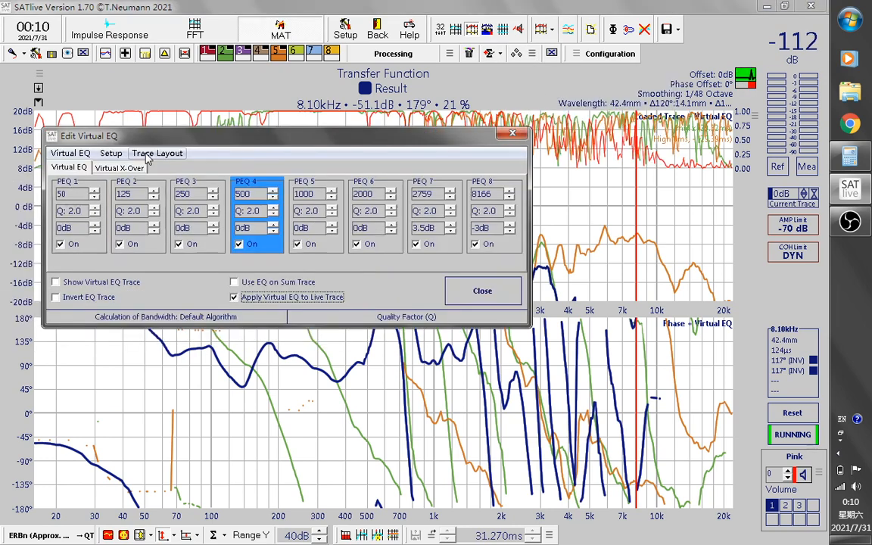
left_click(83, 154)
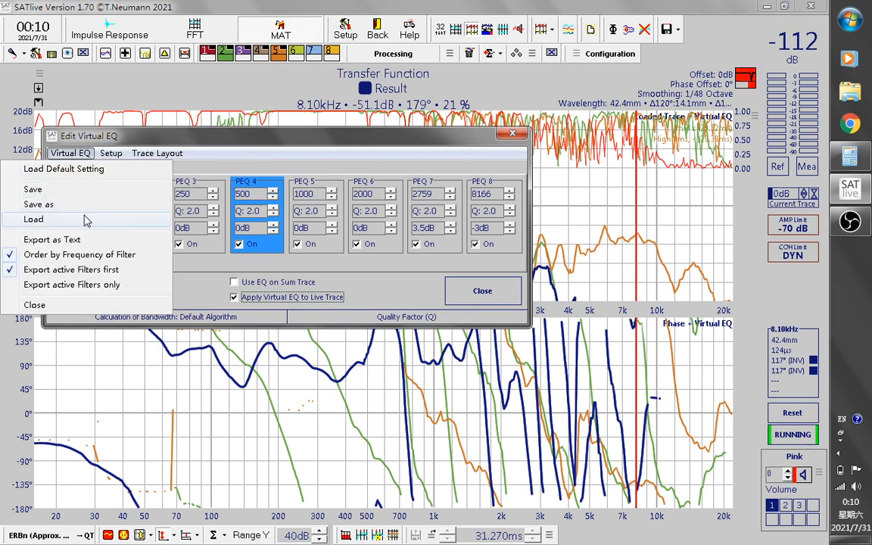
left_click(76, 219)
left_click(282, 334)
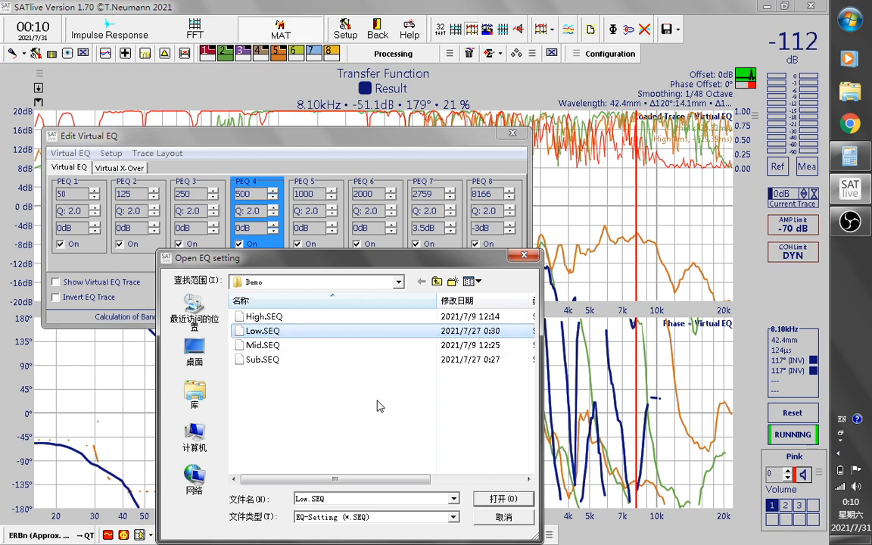
left_click(488, 498)
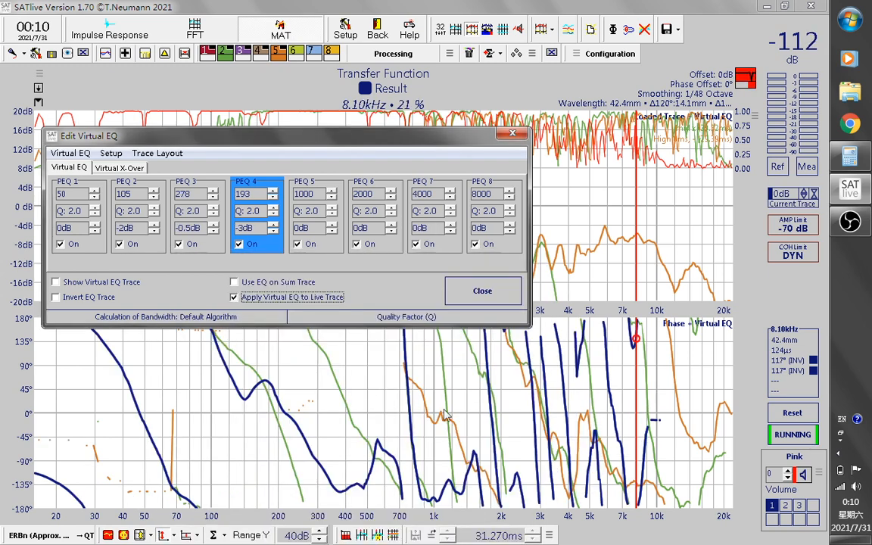
left_click(482, 298)
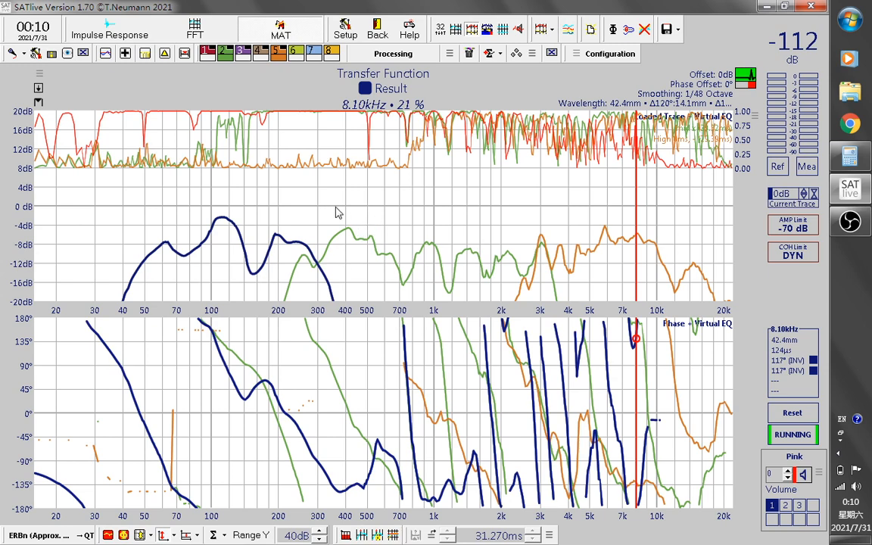
- Place the cursor at 137 Hz and start the live addition of the loaded low trace with the "mid x" trace
left_click_drag(339, 213, 223, 200)
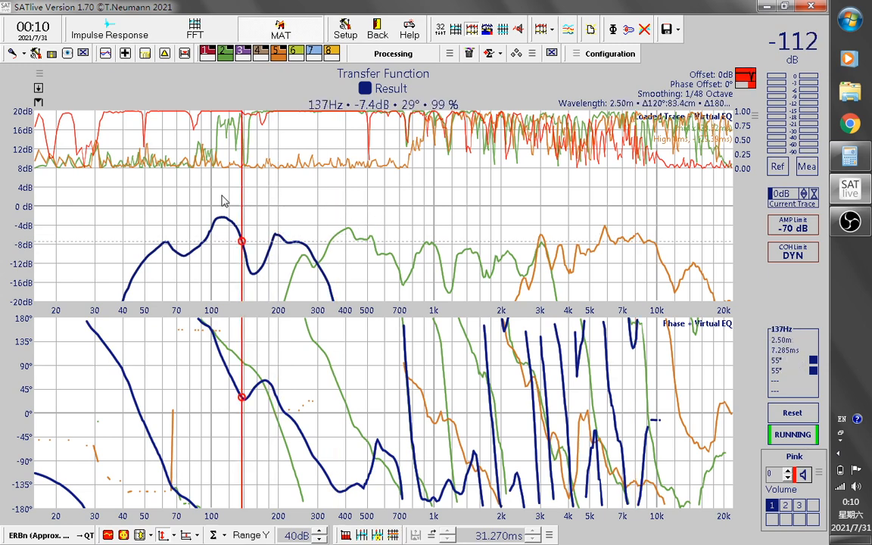
left_click(126, 53)
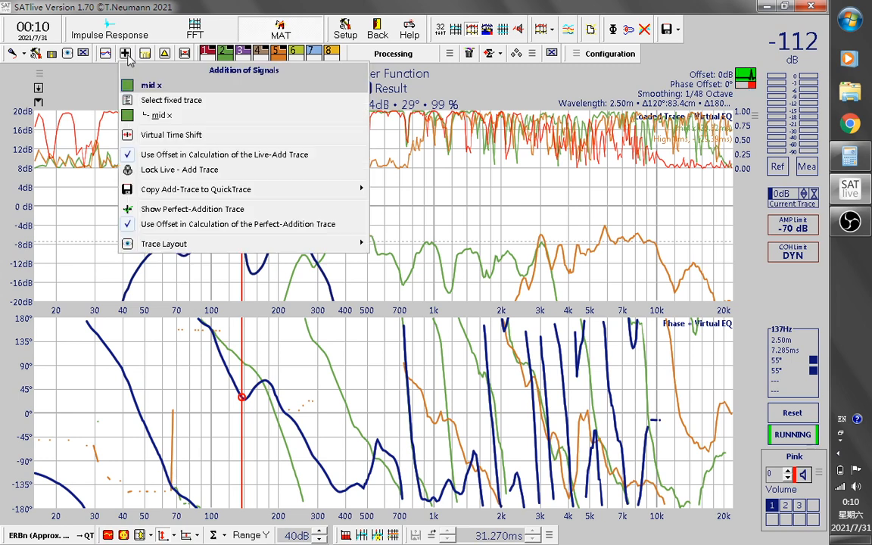
left_click(161, 116)
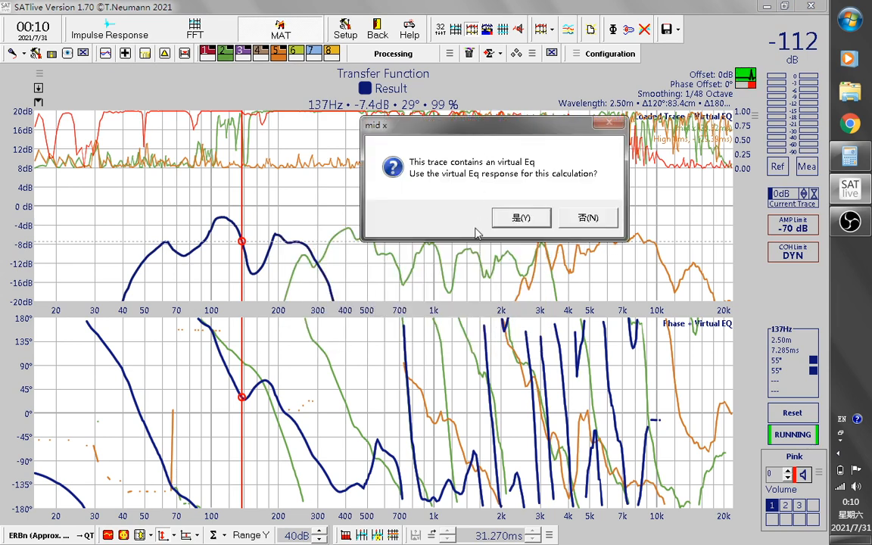
left_click(443, 328)
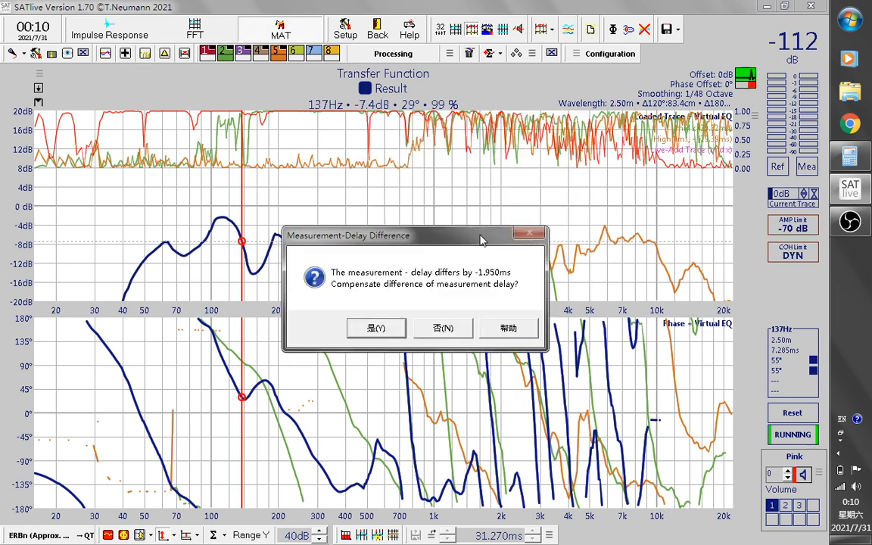
- Move the delay-difference dialog aside and record the 1.950 ms measurement-delay difference in Calculator after clearing its old entry
left_click_drag(424, 231, 510, 70)
left_click(850, 157)
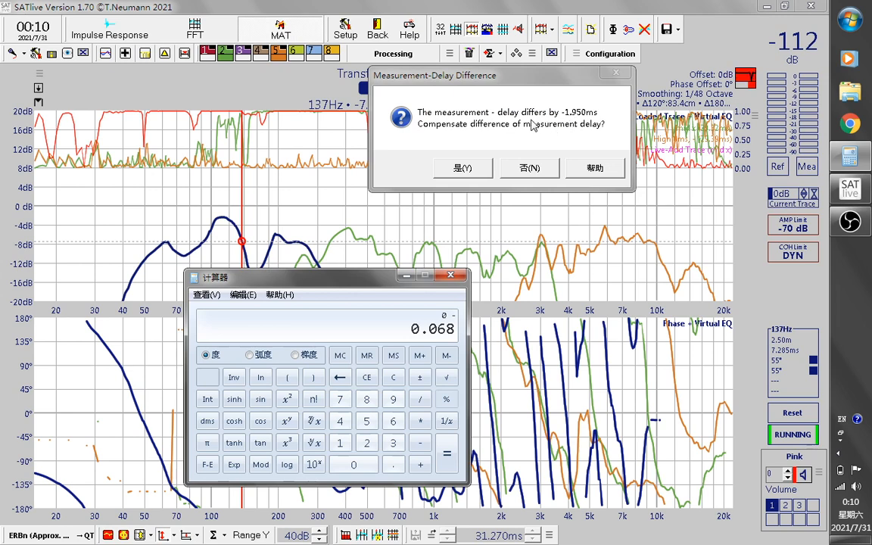
left_click_drag(331, 277, 378, 286)
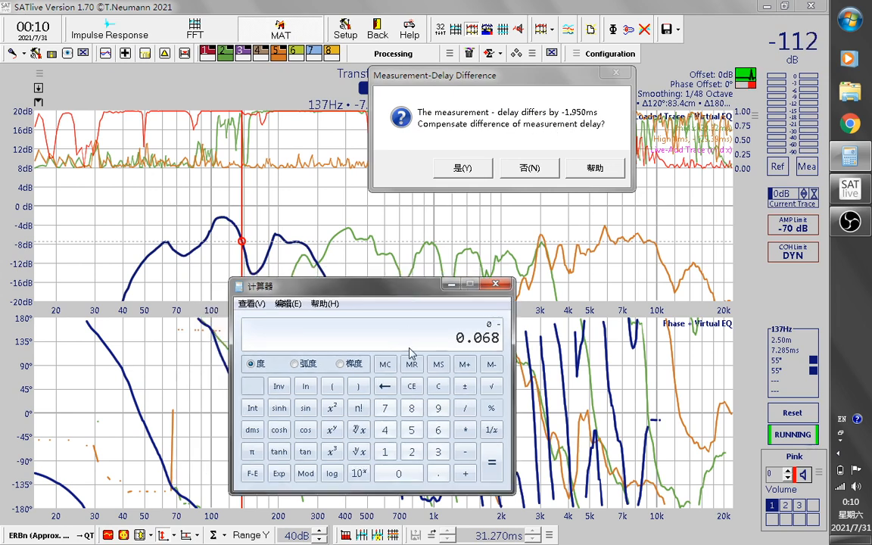
left_click(439, 387)
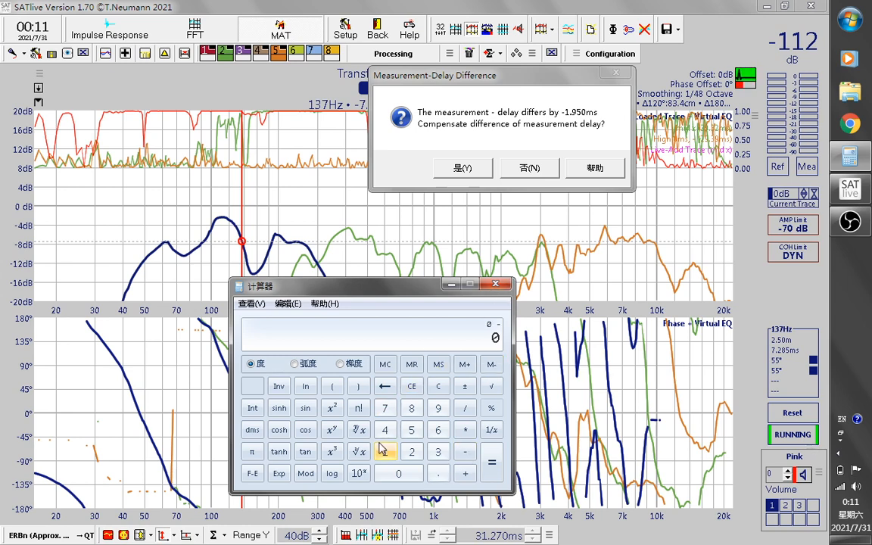
left_click(438, 473)
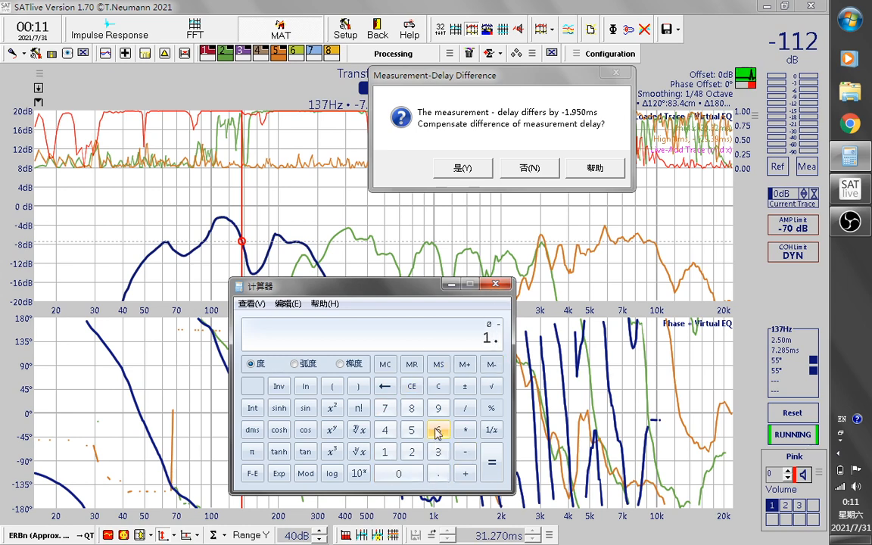
left_click(438, 409)
left_click(411, 430)
left_click(398, 473)
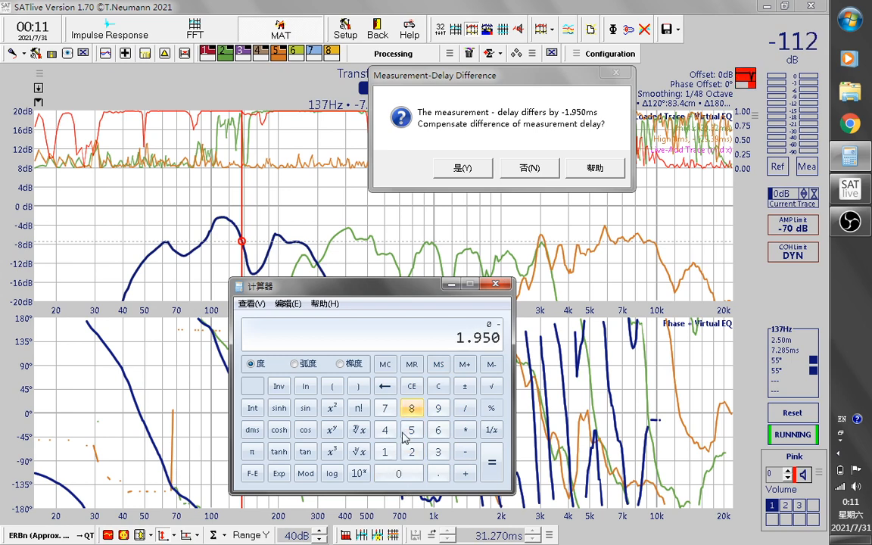
- Decline compensating the measurement-delay difference and open Virtual Time Shift for the live addition, moving its window above the curves
left_click(452, 286)
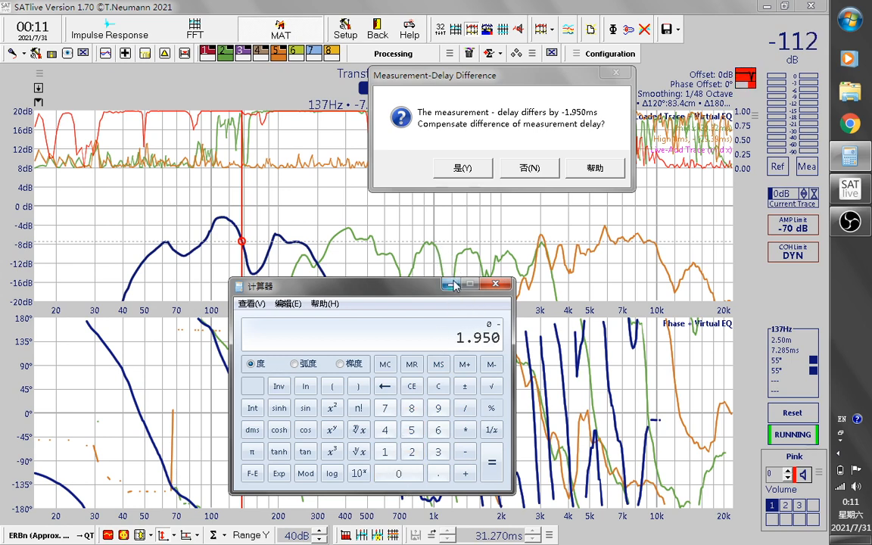
left_click(532, 169)
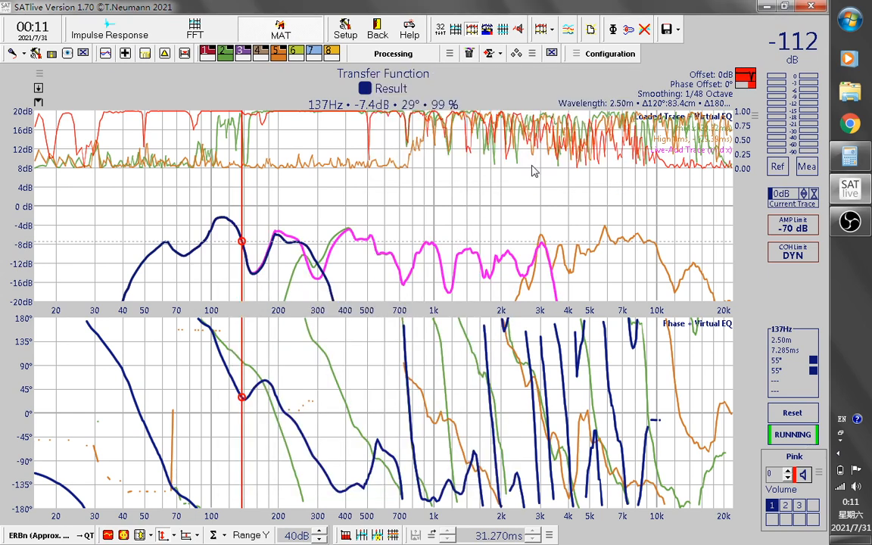
left_click(125, 53)
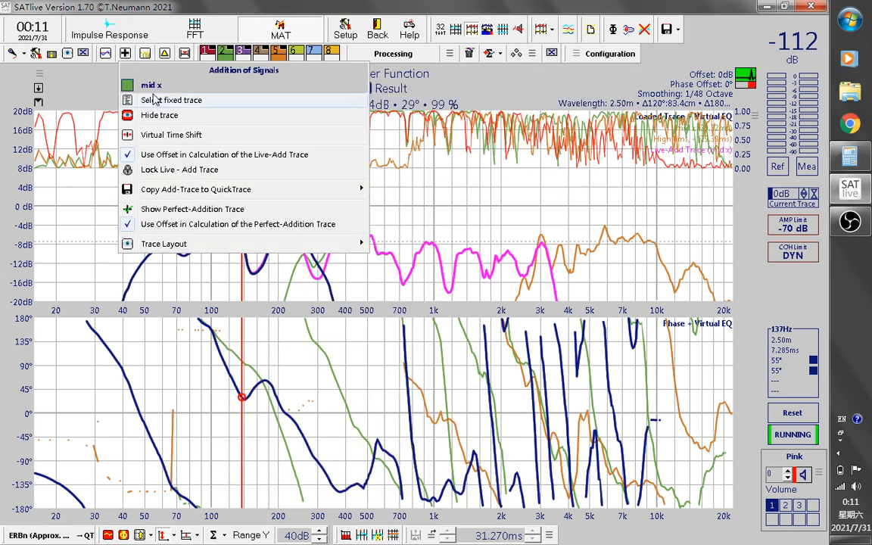
left_click(173, 136)
left_click_drag(221, 137, 466, 81)
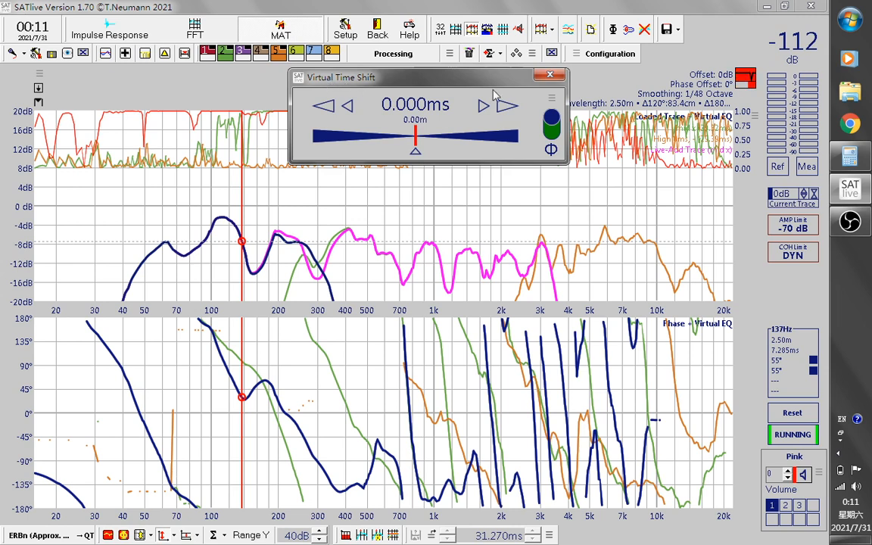
- Show the perfect-addition trace and set the virtual time shift of the loaded low trace to 1.134 ms so the live-add trace matches it
left_click_drag(486, 108, 483, 108)
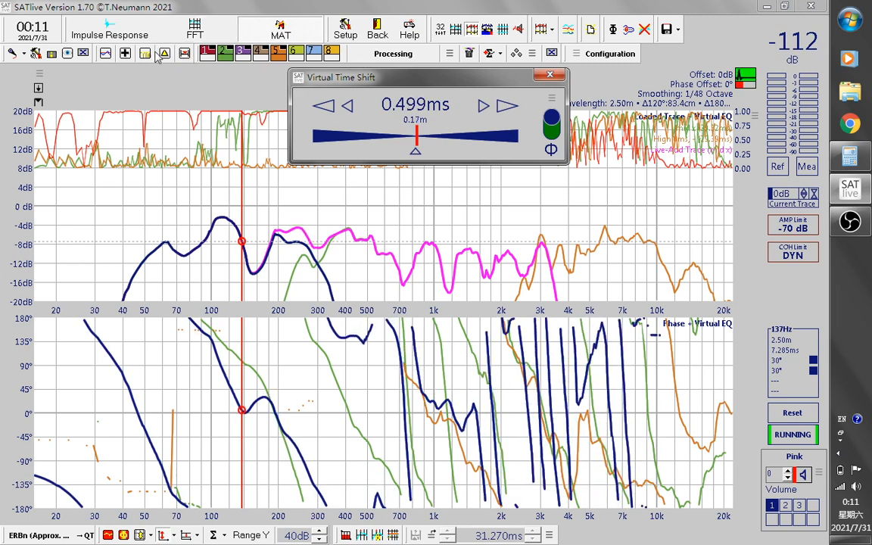
left_click(125, 53)
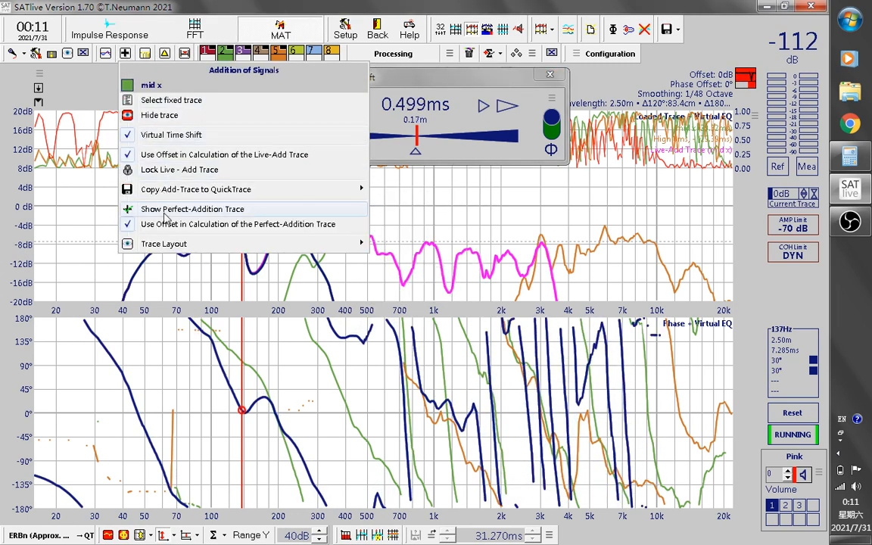
left_click(164, 210)
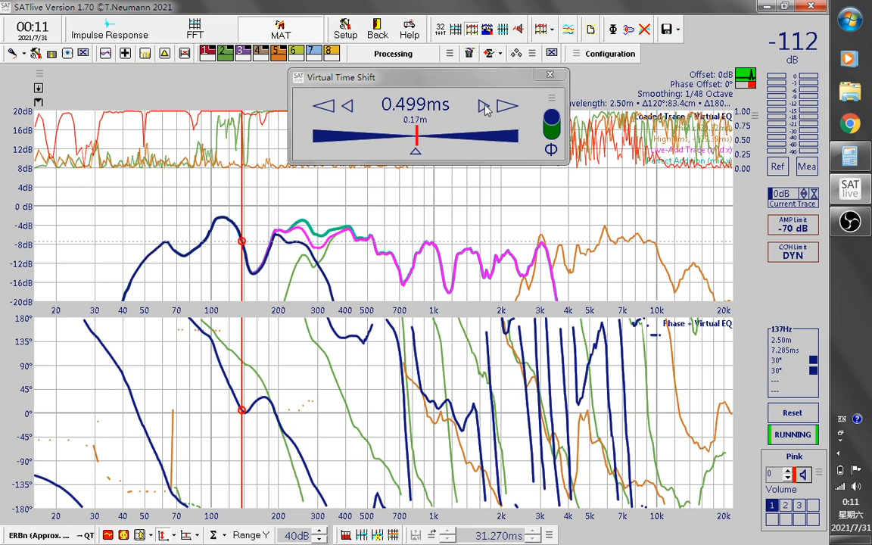
left_click_drag(485, 109, 484, 108)
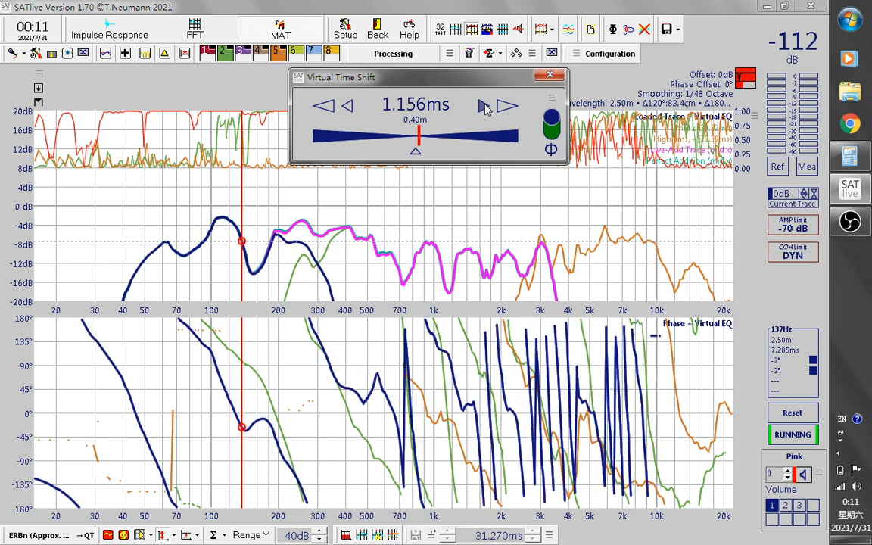
left_click(485, 108)
left_click(349, 108)
left_click(349, 109)
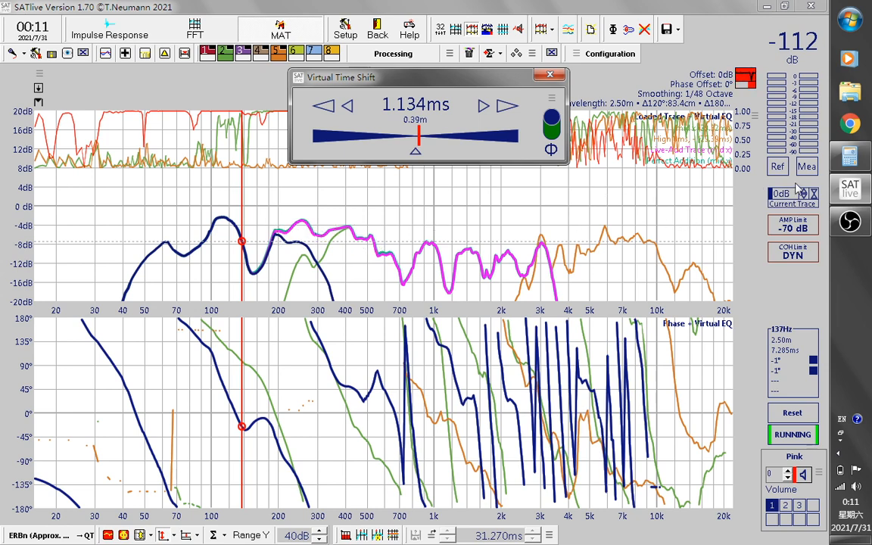
- Switch to Calculator, add 1.134 to the negative 1.95 ms delay difference, and move Calculator clear of the low and mid curves
left_click(850, 156)
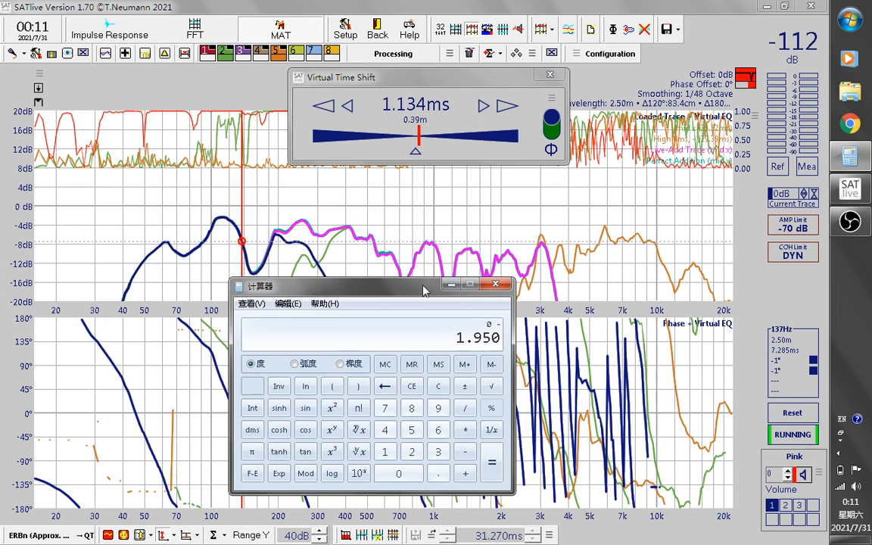
left_click_drag(360, 279, 371, 251)
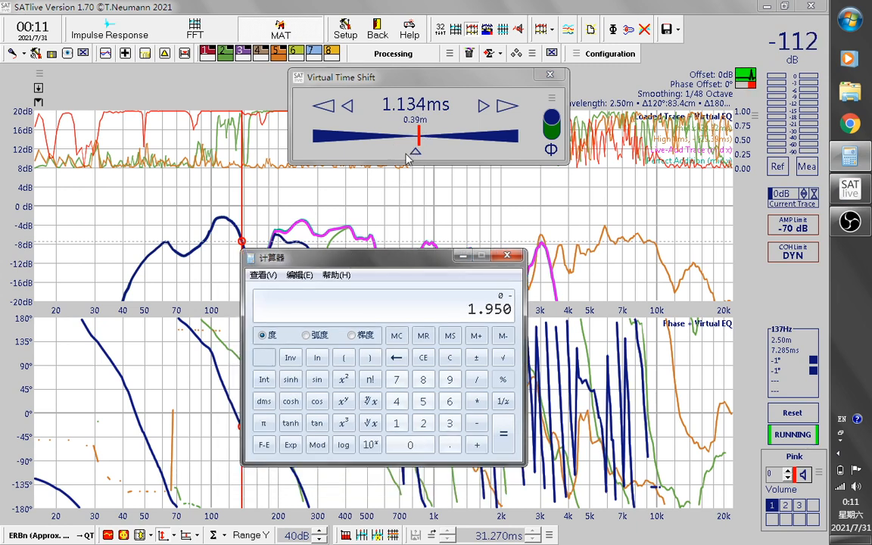
left_click(478, 447)
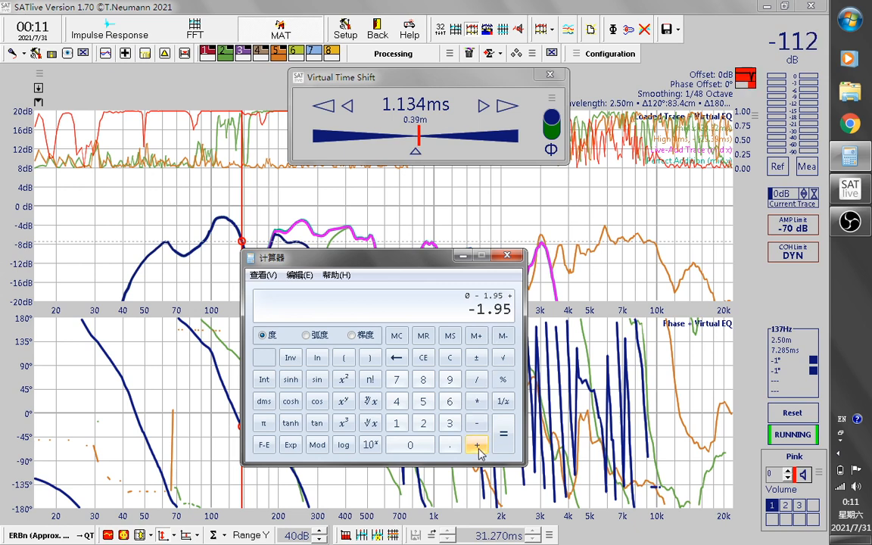
left_click(401, 427)
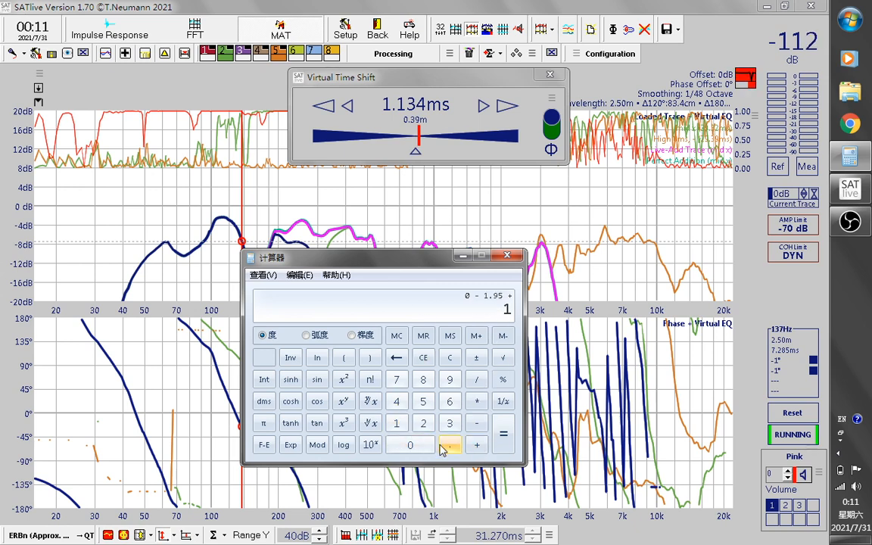
left_click(450, 447)
left_click(396, 424)
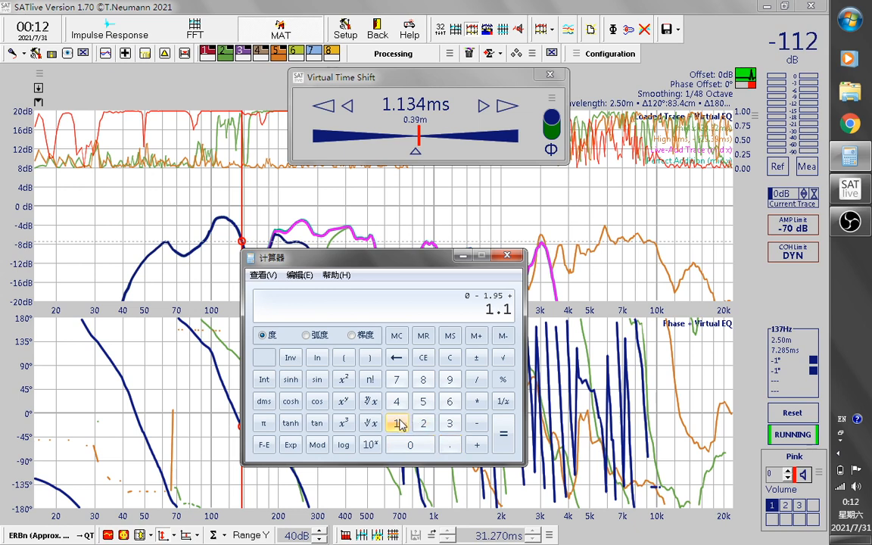
left_click(450, 423)
left_click(396, 401)
left_click(503, 434)
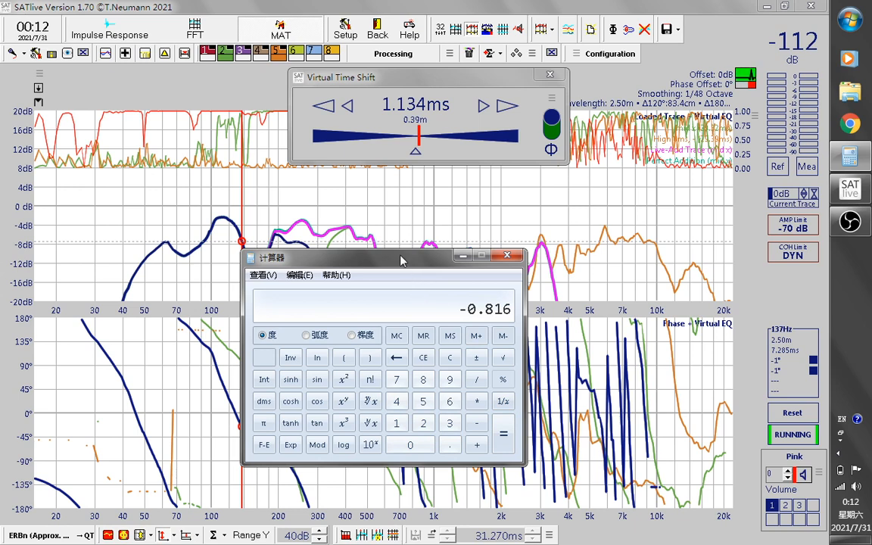
left_click_drag(401, 261, 545, 259)
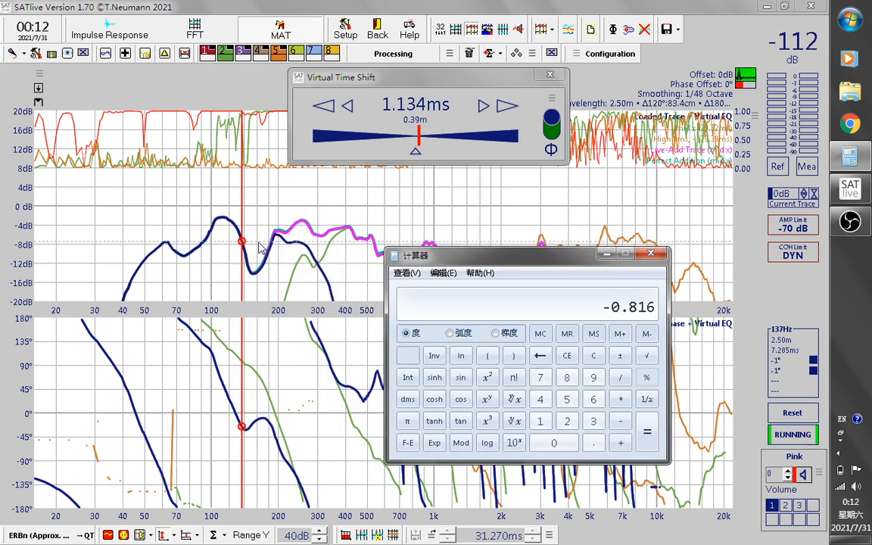
- Return to SATlive, move the time-shift window aside and store the shifted low trace in quick trace 6, labelled "low, -0.816ms"
left_click(282, 72)
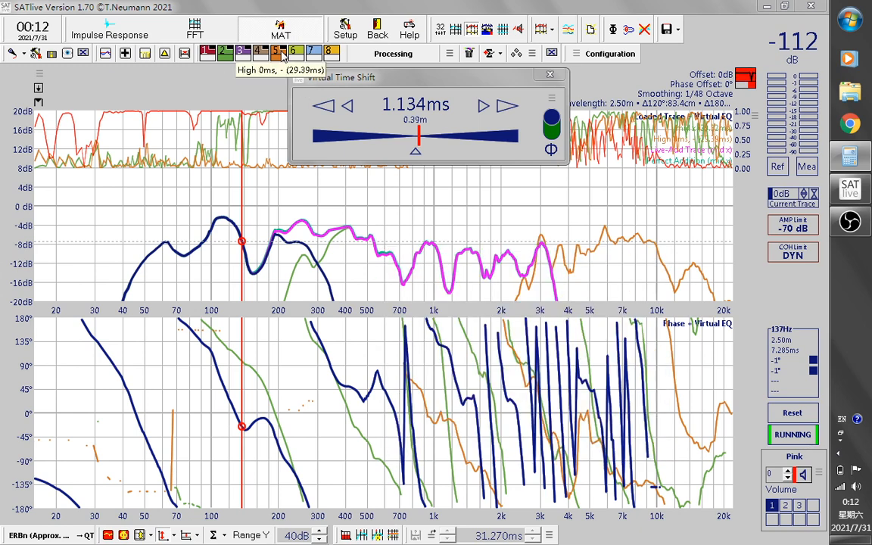
left_click_drag(496, 85, 512, 82)
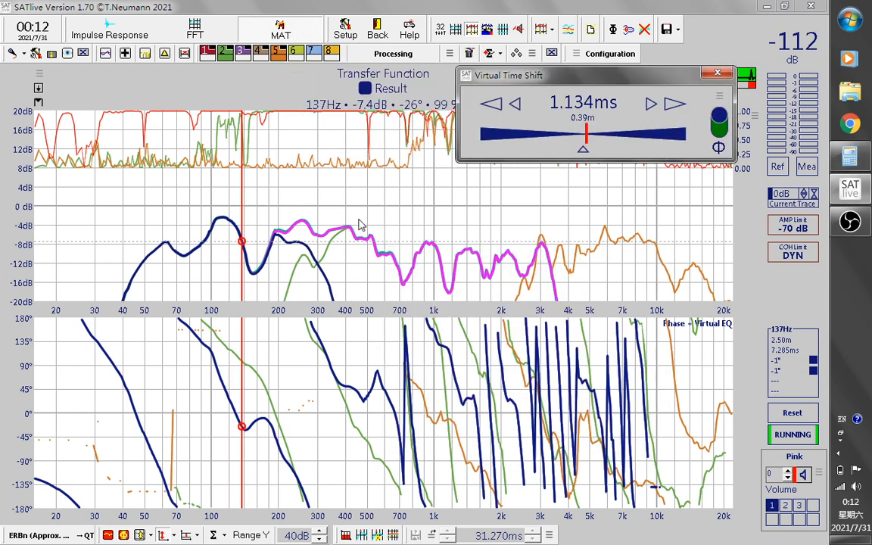
left_click(296, 54)
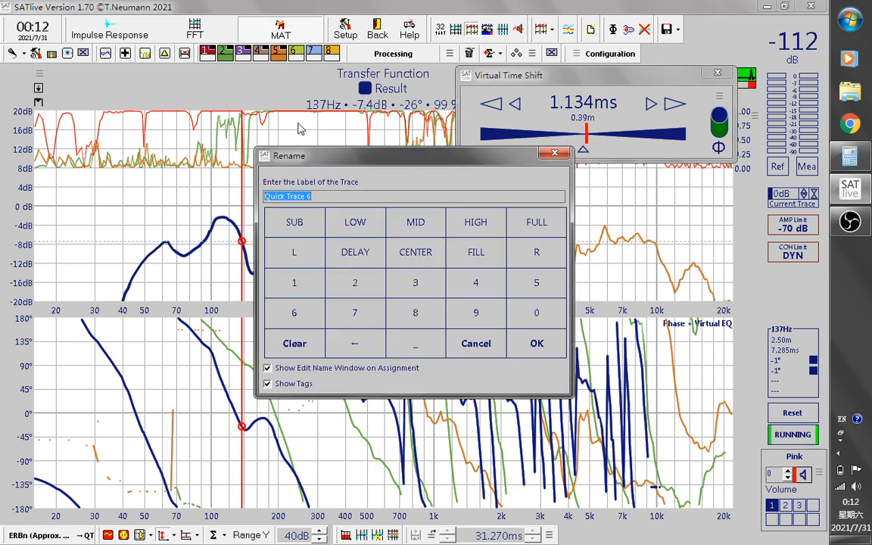
type("low,")
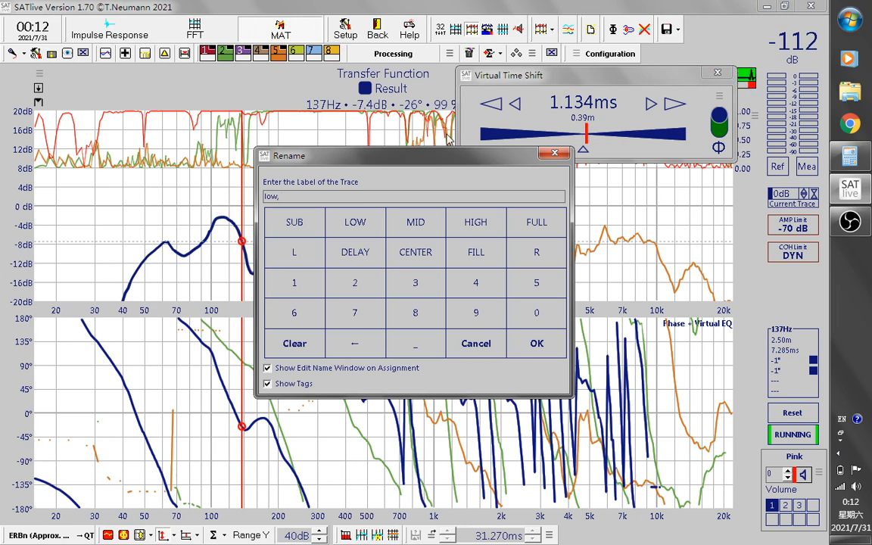
key("alt+Tab")
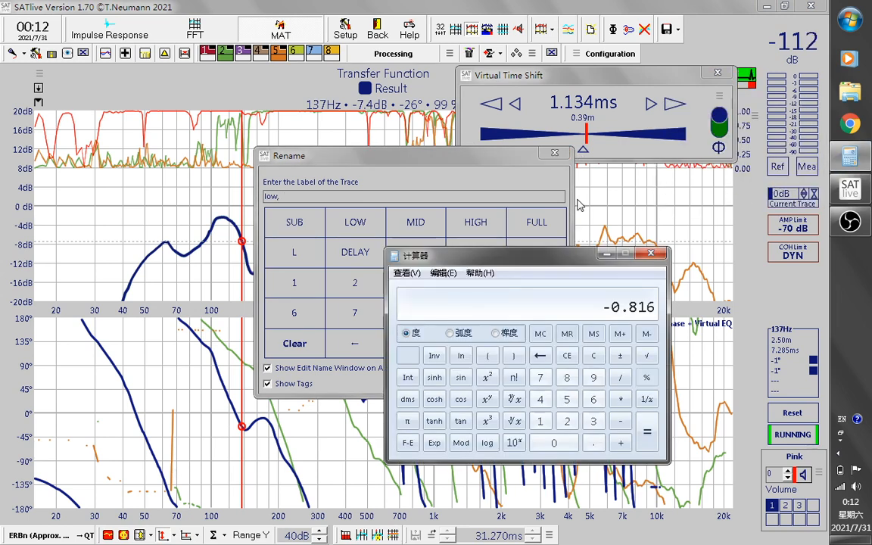
left_click(322, 195)
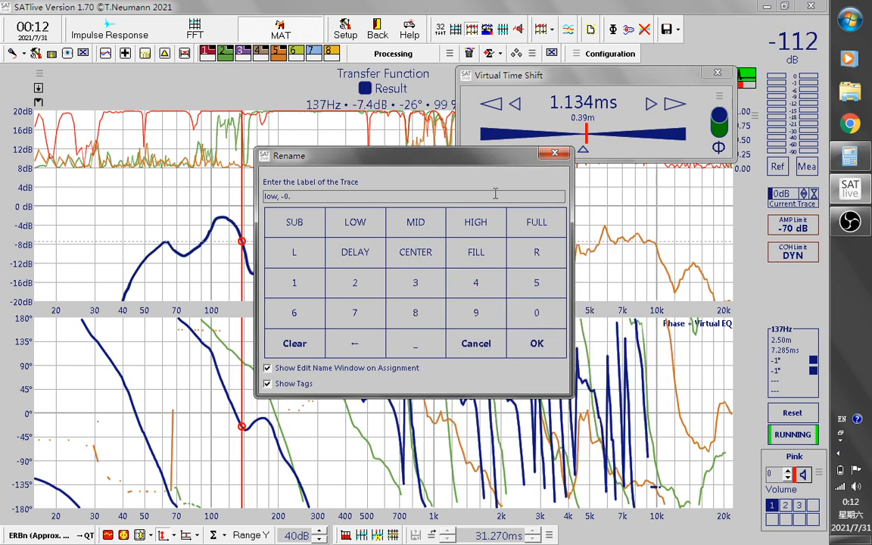
key("alt+Tab")
key("alt+Tab")
type("816ms")
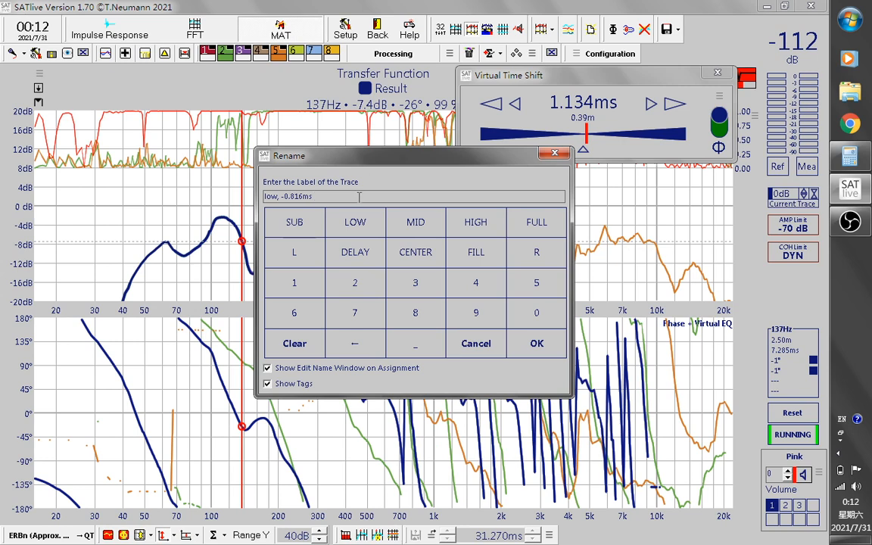
left_click(536, 345)
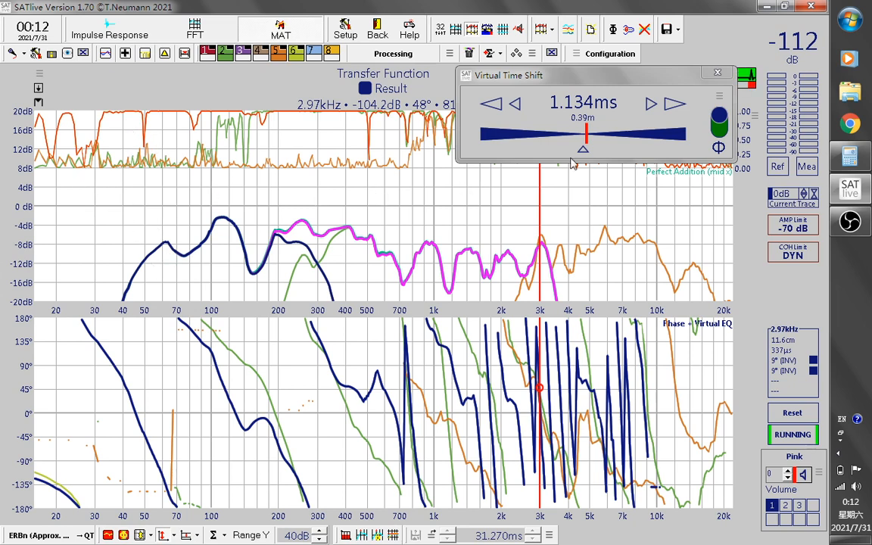
- Close Virtual Time Shift, then hide the live-add trace with "mid x" and the perfect-addition trace
left_click(717, 72)
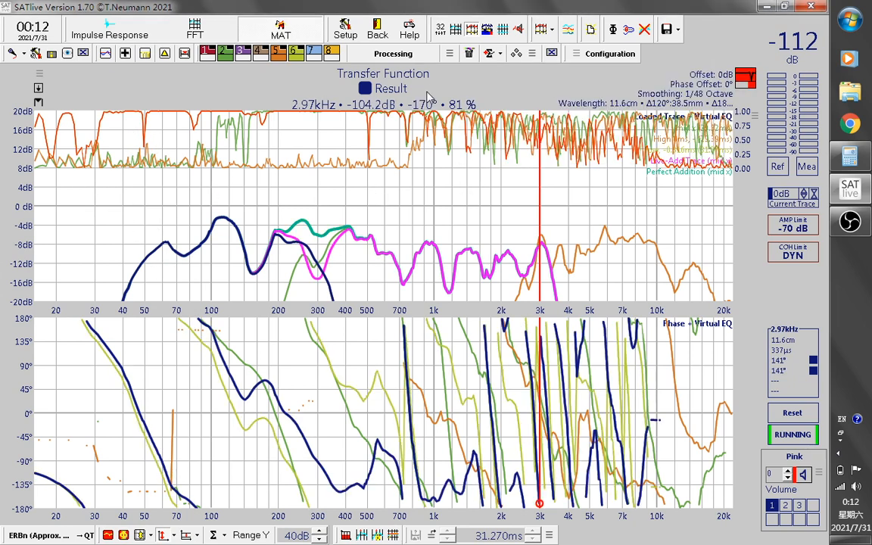
left_click(125, 53)
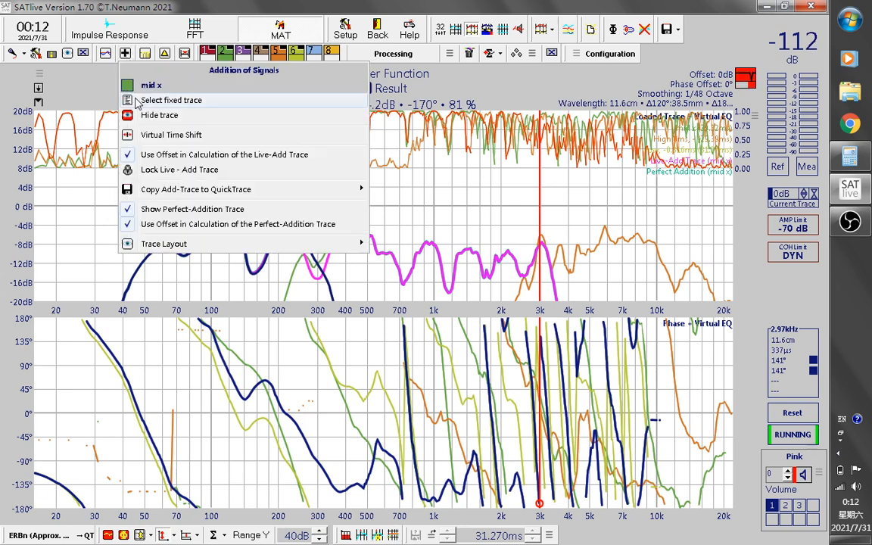
left_click(126, 91)
left_click(124, 54)
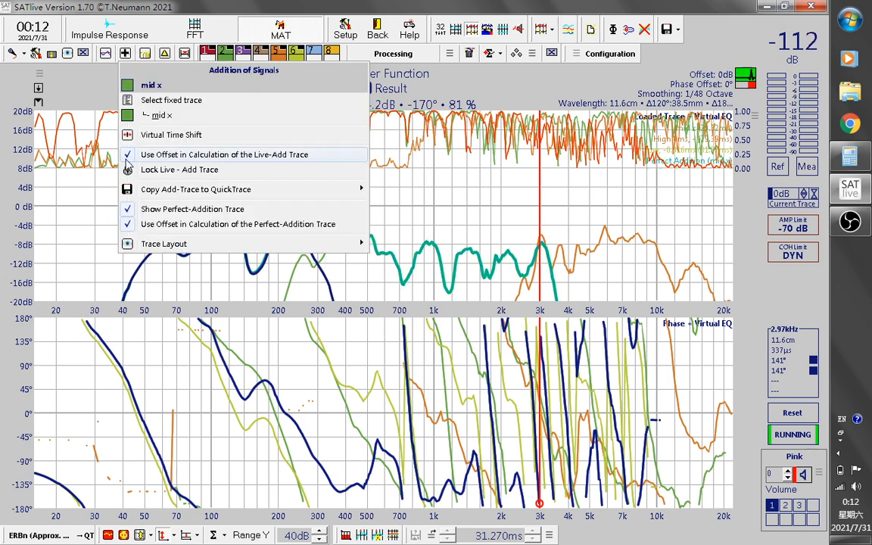
left_click(157, 212)
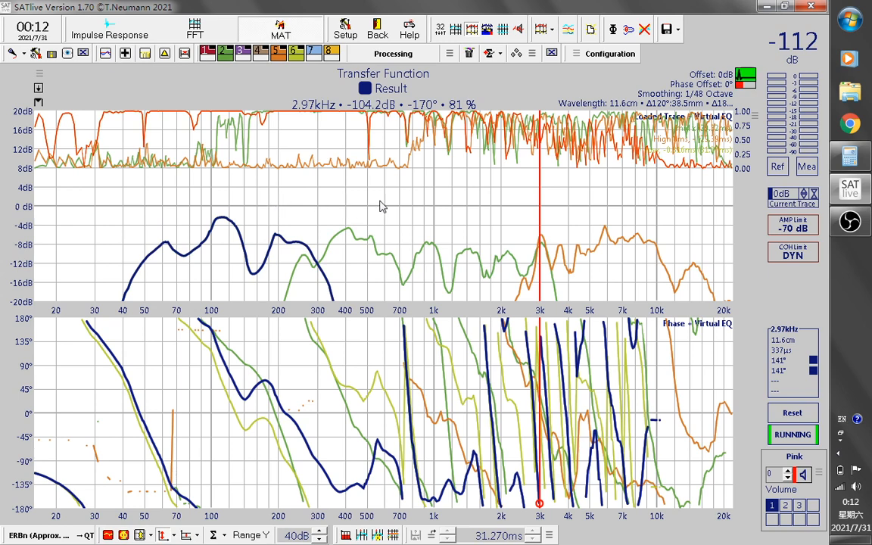
- Copy the subwoofer trace into the loaded trace and accept that its virtual EQ response is not used
right_click(351, 155)
mouse_move(412, 293)
mouse_move(444, 304)
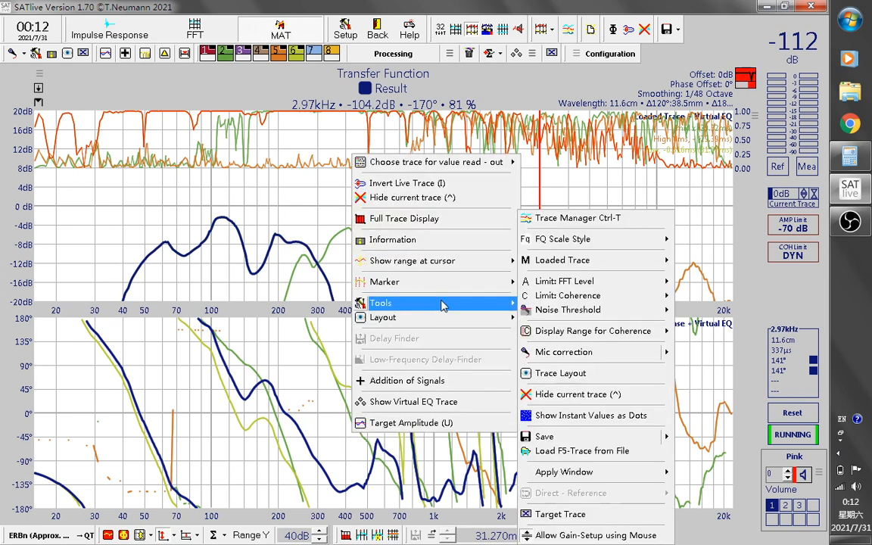
mouse_move(588, 270)
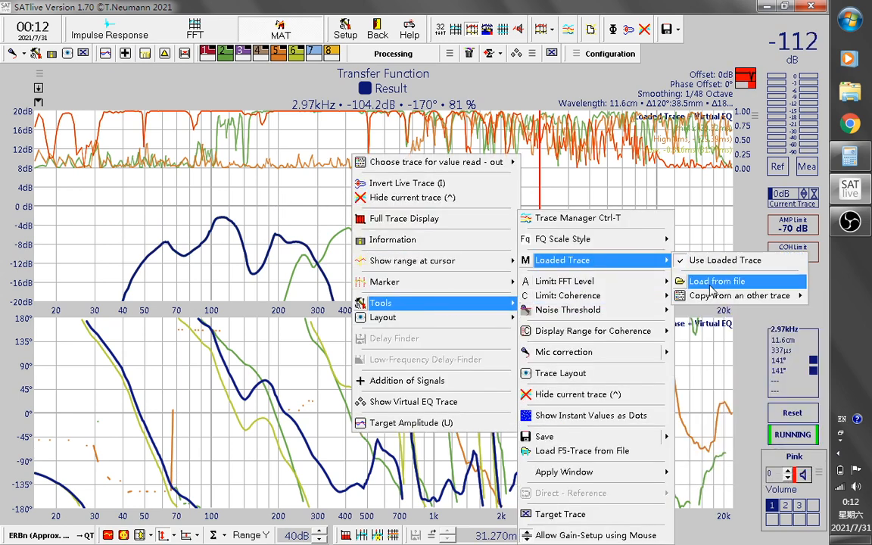
mouse_move(757, 296)
left_click(606, 343)
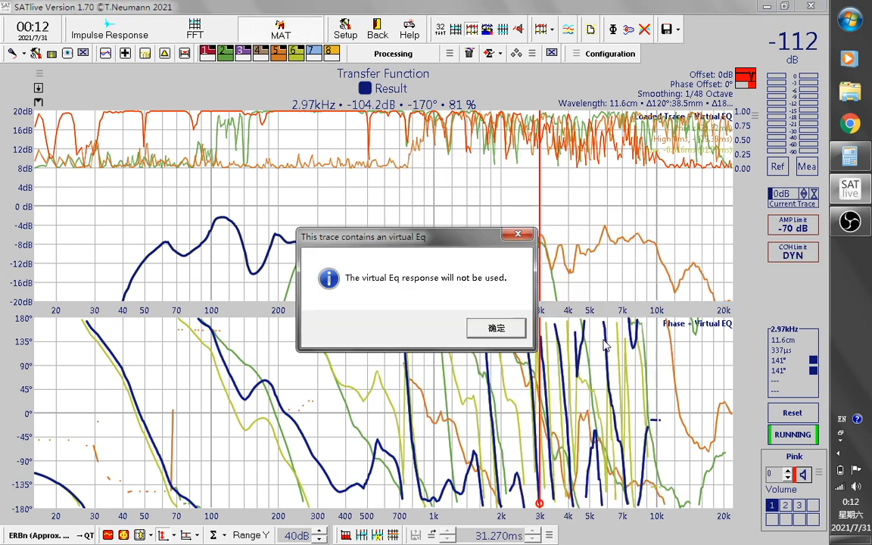
left_click(495, 332)
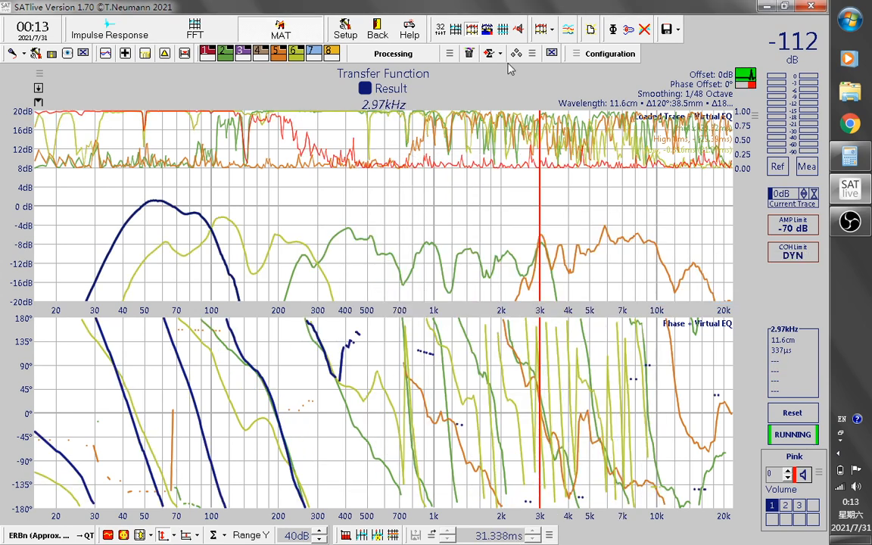
- Load the Sub.SEQ settings into Virtual EQ for the subwoofer trace and close the editor
left_click(533, 54)
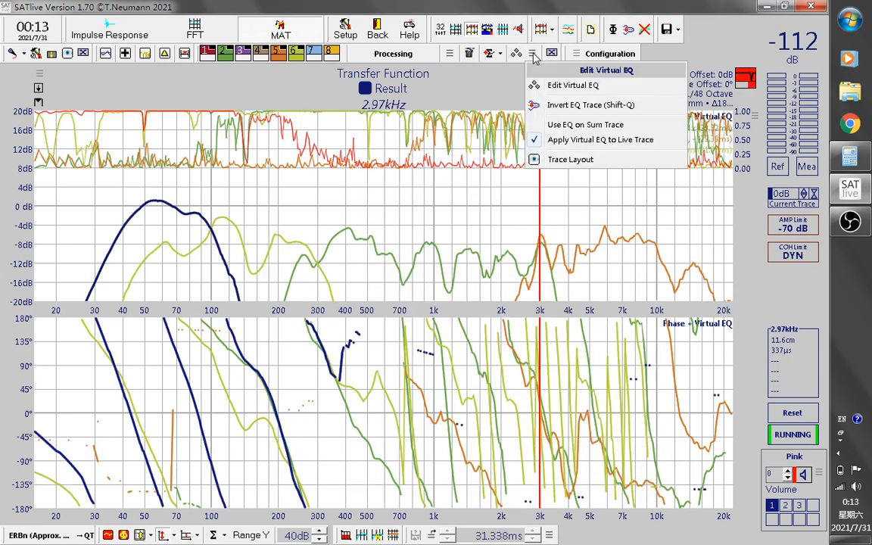
left_click(551, 90)
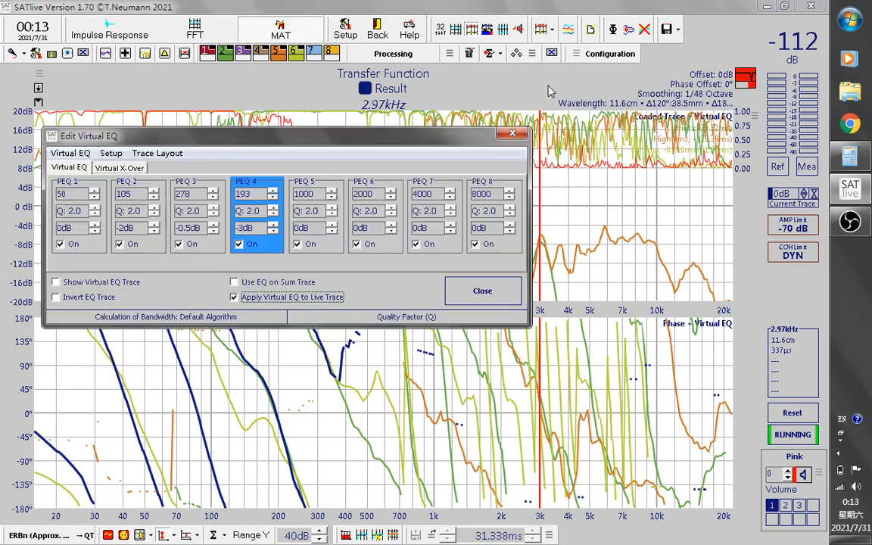
left_click_drag(228, 139, 425, 148)
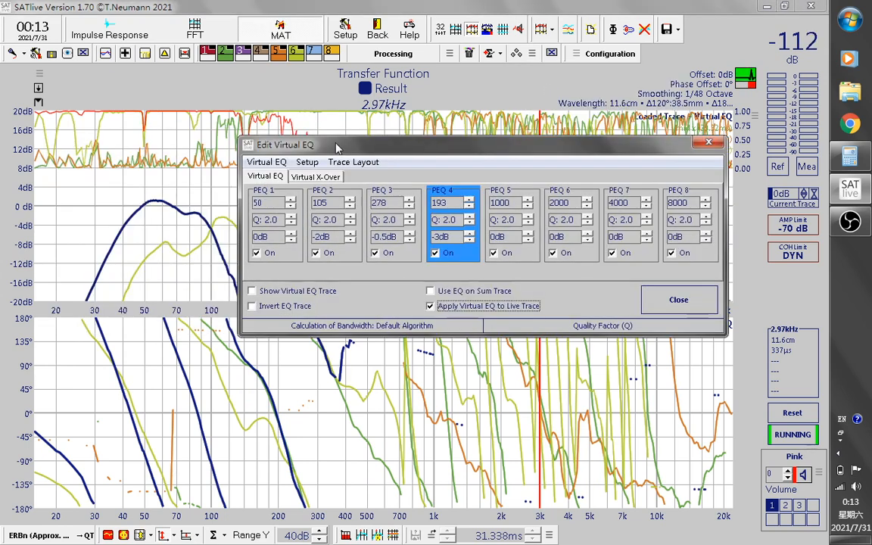
left_click(269, 165)
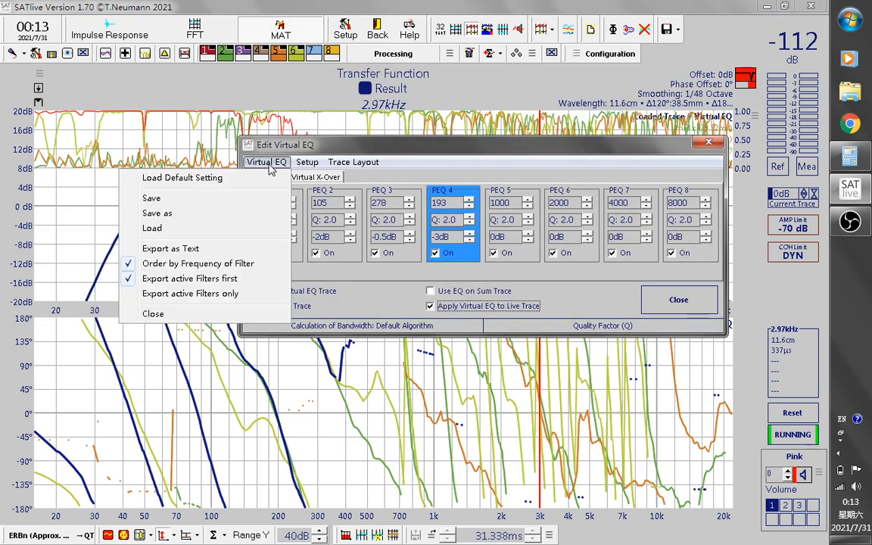
left_click(217, 228)
left_click(256, 358)
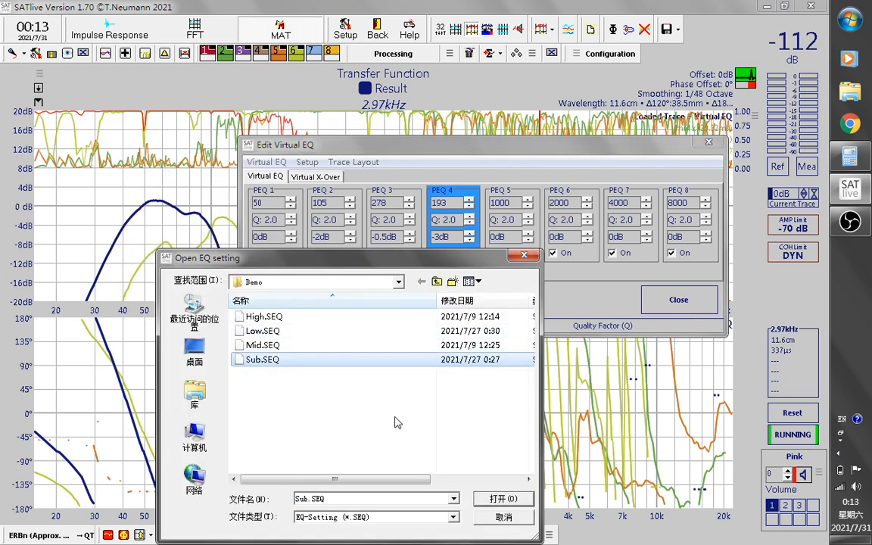
left_click(498, 501)
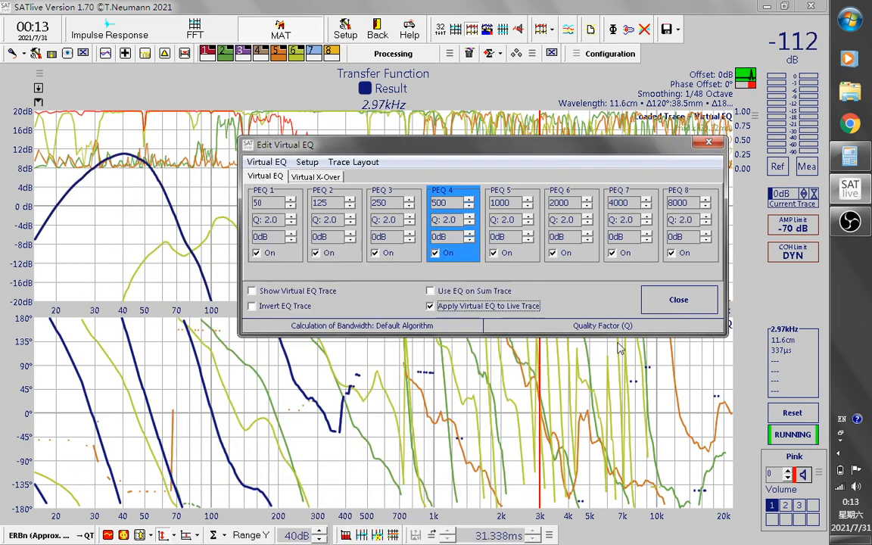
left_click(675, 301)
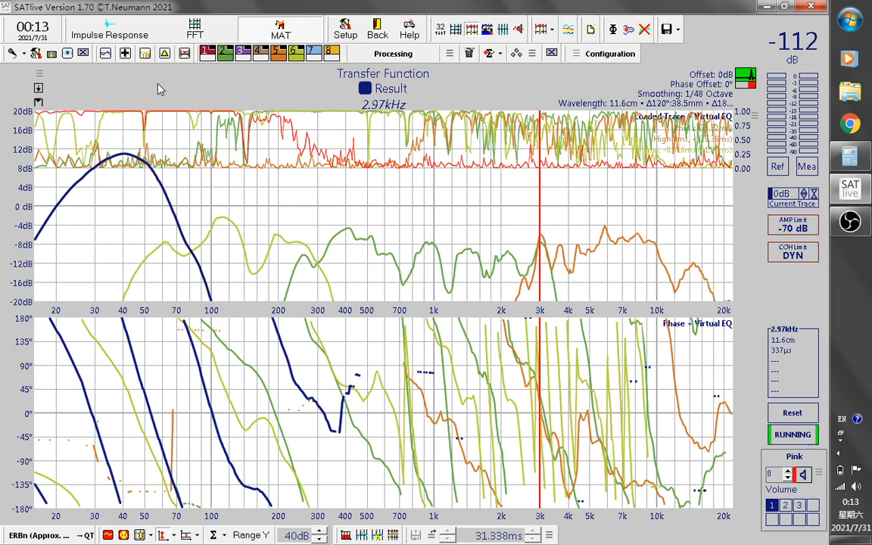
- Add "low, -0.816ms" to the subwoofer trace as a live addition using its virtual EQ response, and move the delay-difference prompt aside
left_click(125, 54)
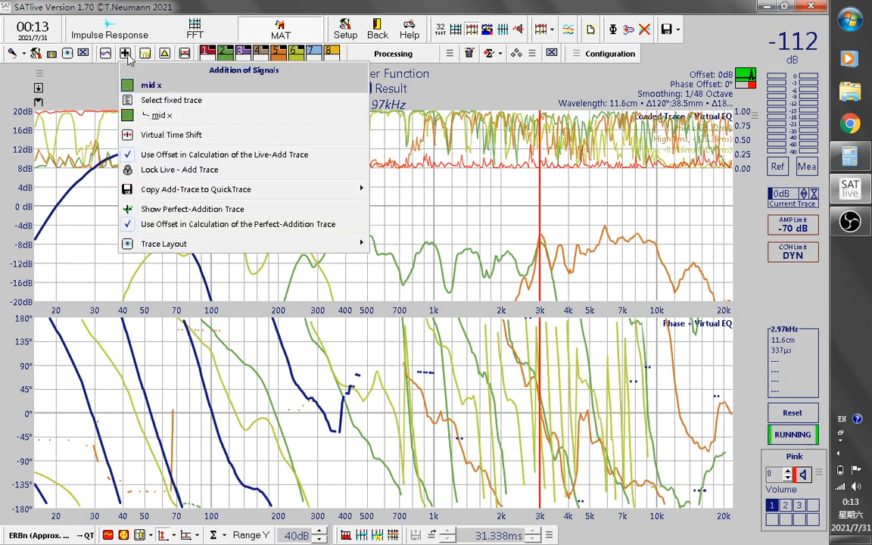
left_click(162, 106)
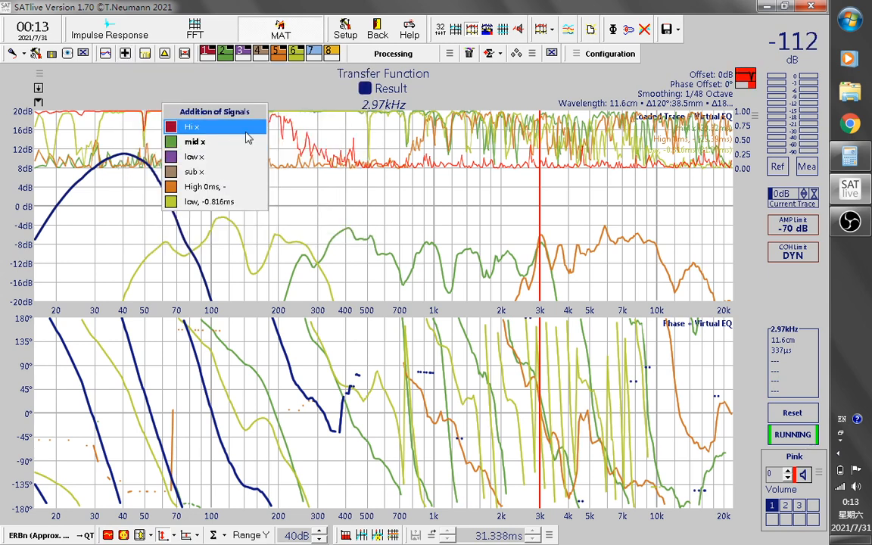
left_click(219, 203)
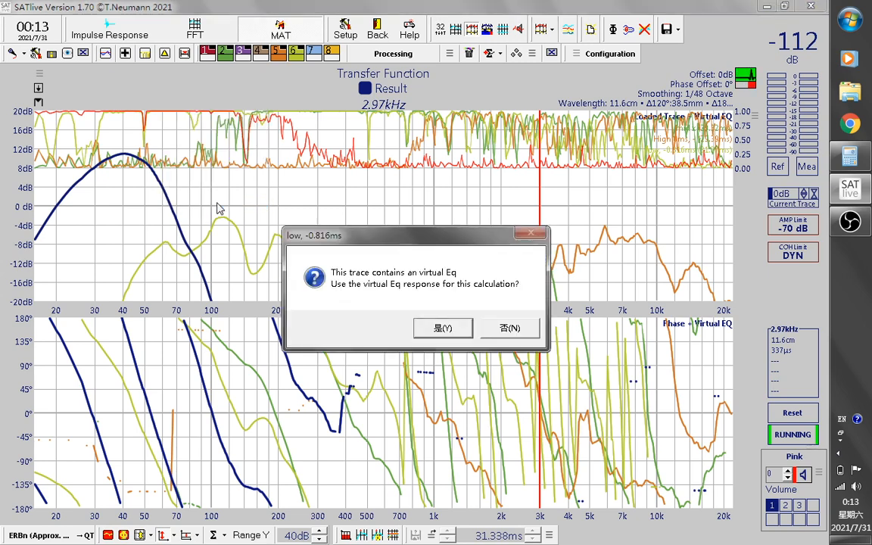
left_click(443, 328)
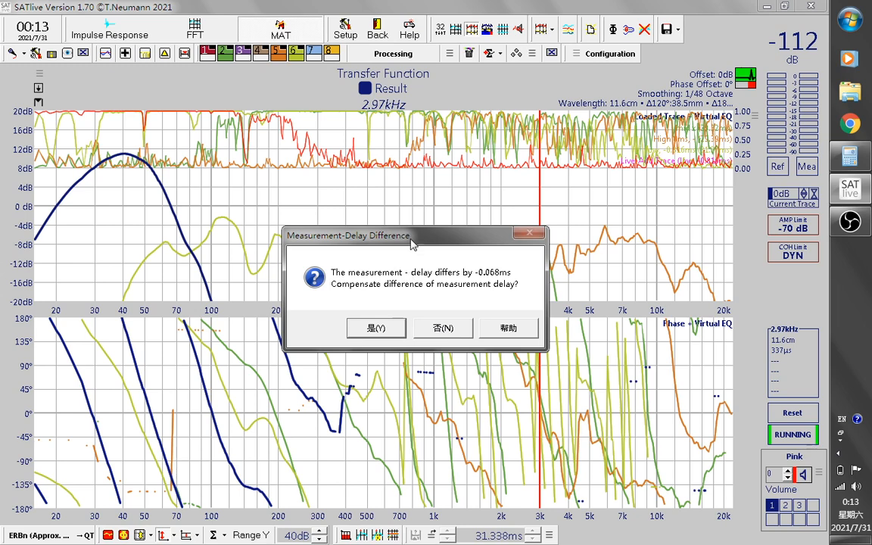
left_click_drag(411, 242, 445, 180)
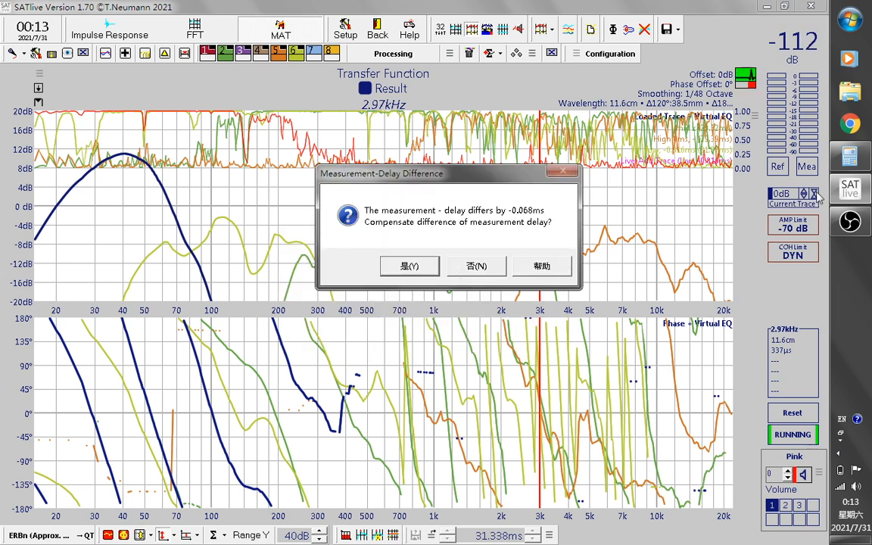
- Enter the negative 0.068 ms delay difference in Calculator, then return to SATlive and decline to compensate for it
left_click(850, 157)
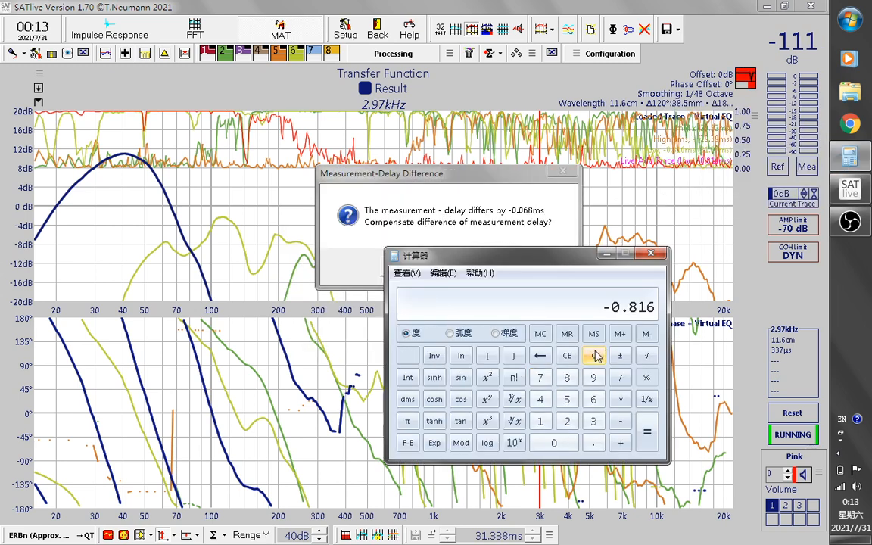
left_click(595, 355)
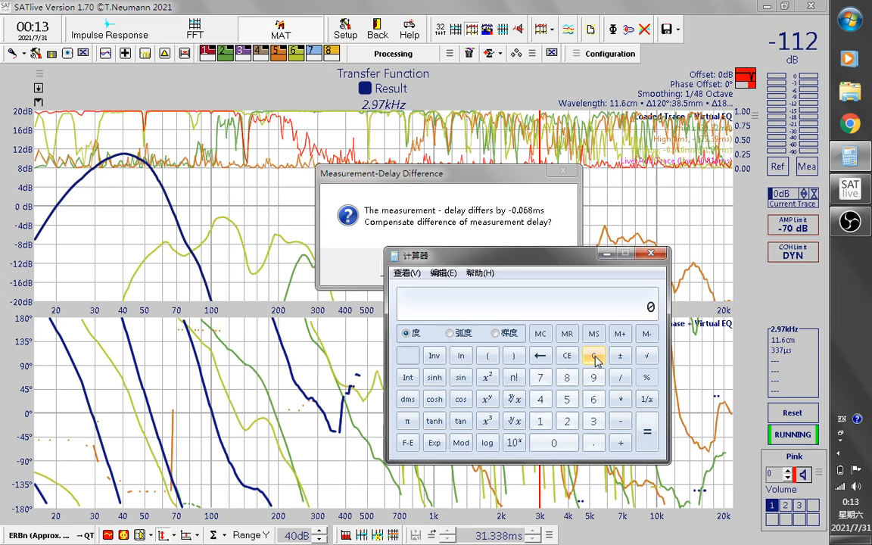
left_click(621, 427)
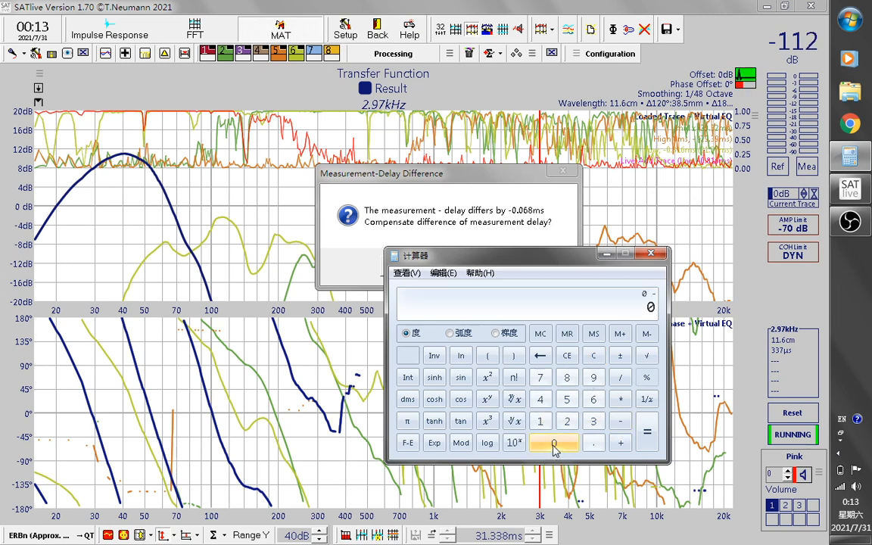
left_click(594, 443)
left_click(554, 443)
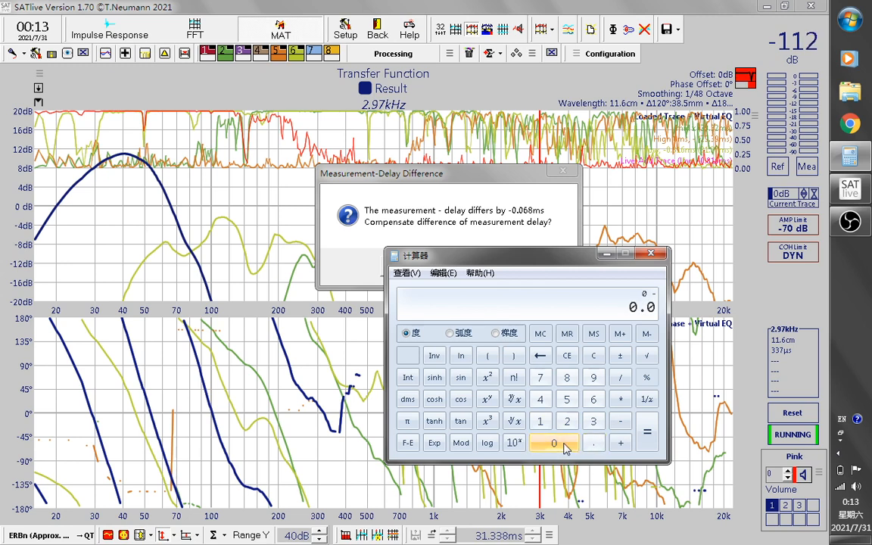
left_click(594, 399)
left_click(578, 381)
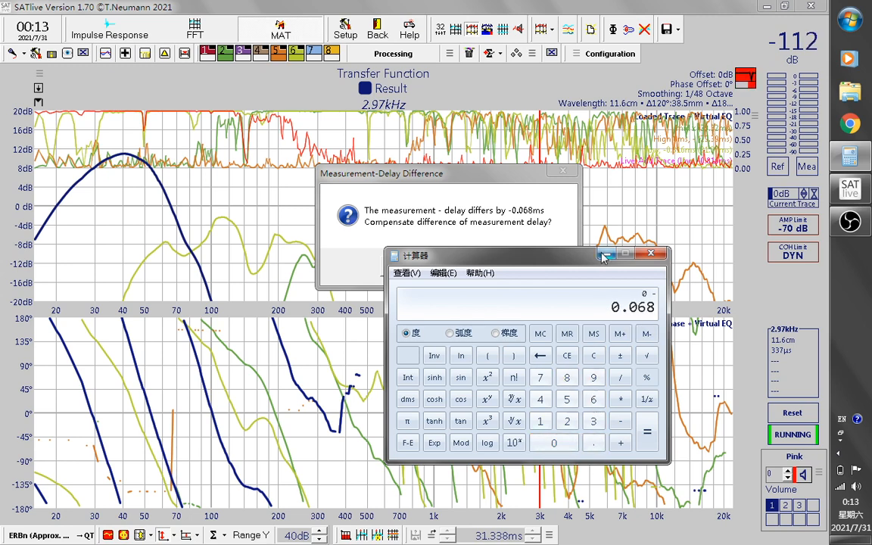
left_click(544, 229)
left_click(487, 267)
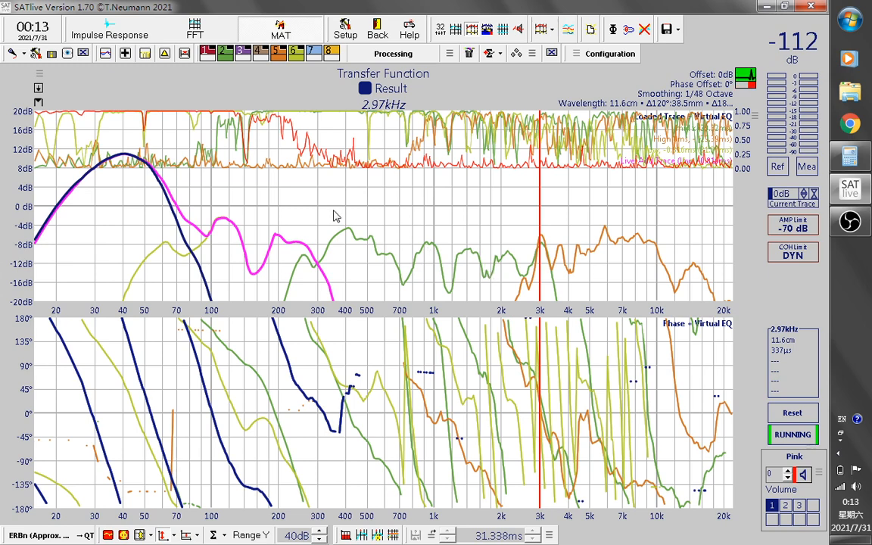
- Show the perfect-addition trace for the sub and low combination and open Virtual Time Shift
left_click(105, 53)
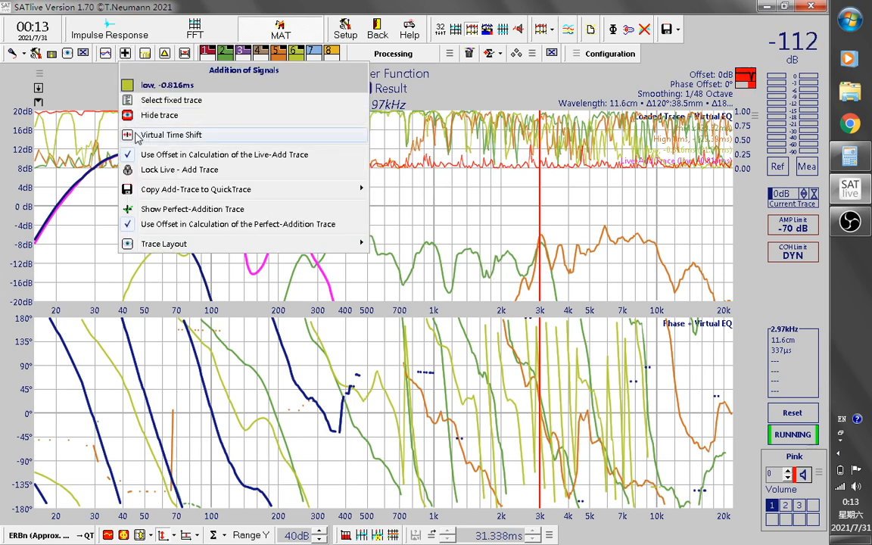
left_click(156, 209)
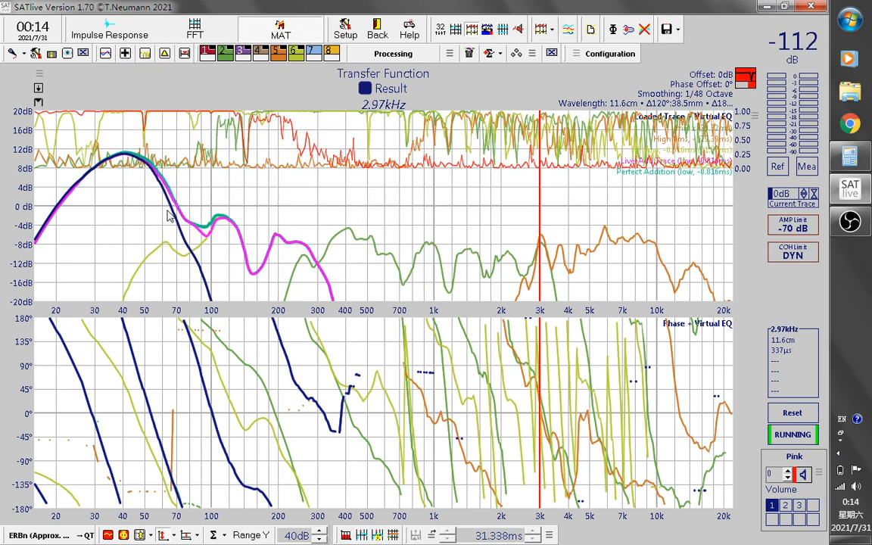
left_click(110, 51)
left_click(154, 142)
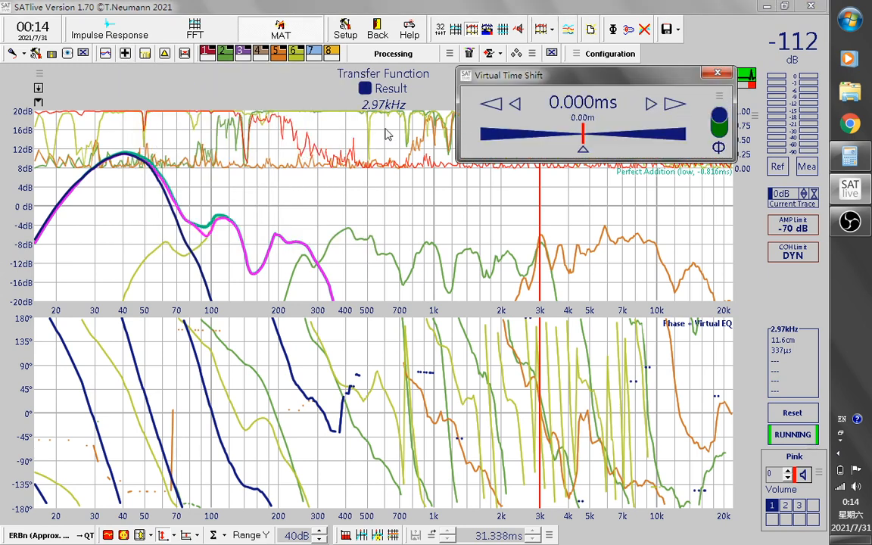
- Try a virtual time shift of -0.998 ms on the subwoofer trace with normal polarity
left_click(652, 104)
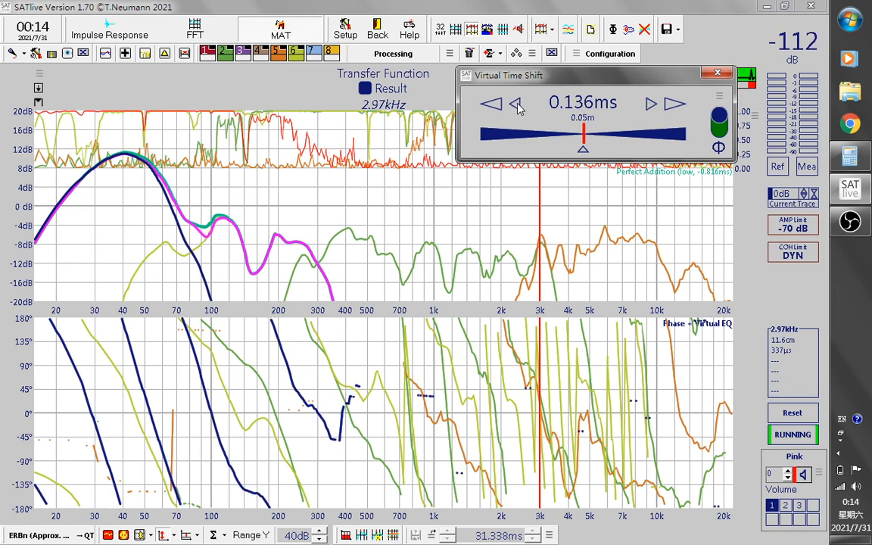
left_click(516, 104)
left_click(516, 105)
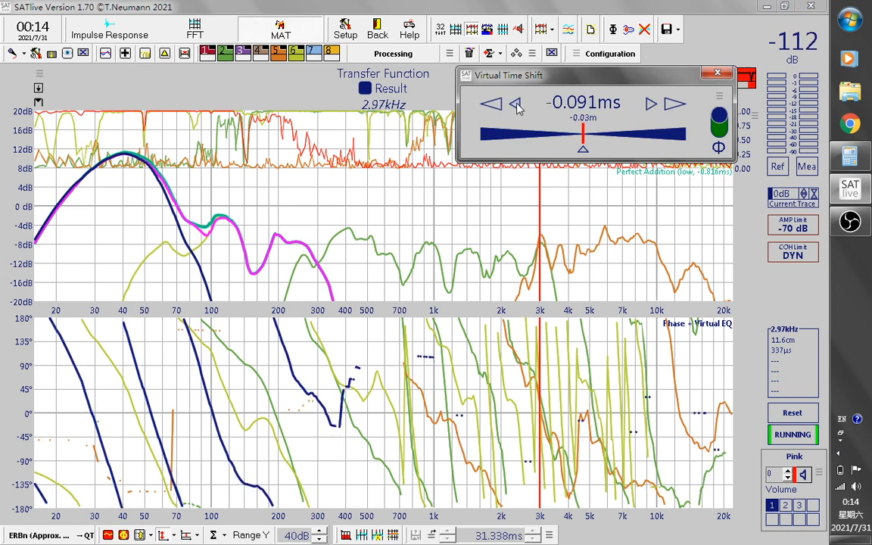
left_click(516, 105)
left_click(516, 105)
left_click(517, 105)
left_click(517, 105)
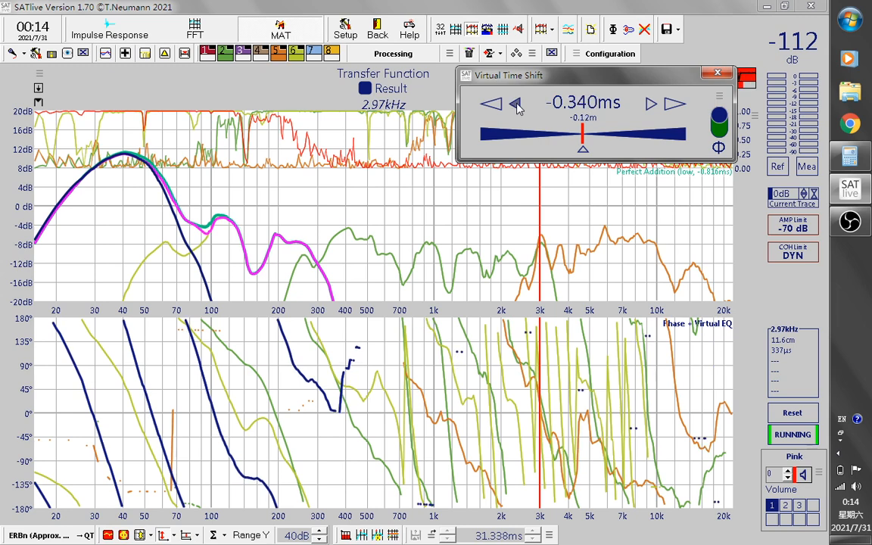
left_click(517, 105)
left_click(516, 105)
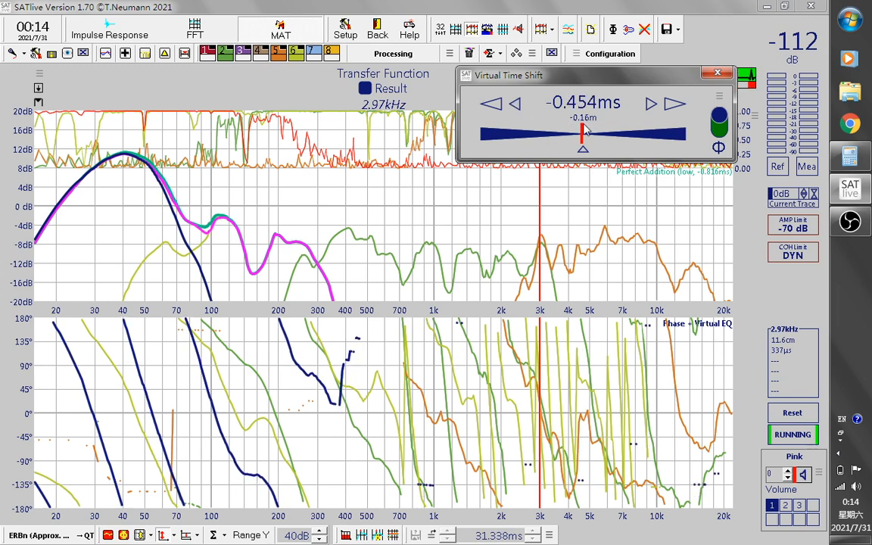
left_click_drag(584, 130, 583, 132)
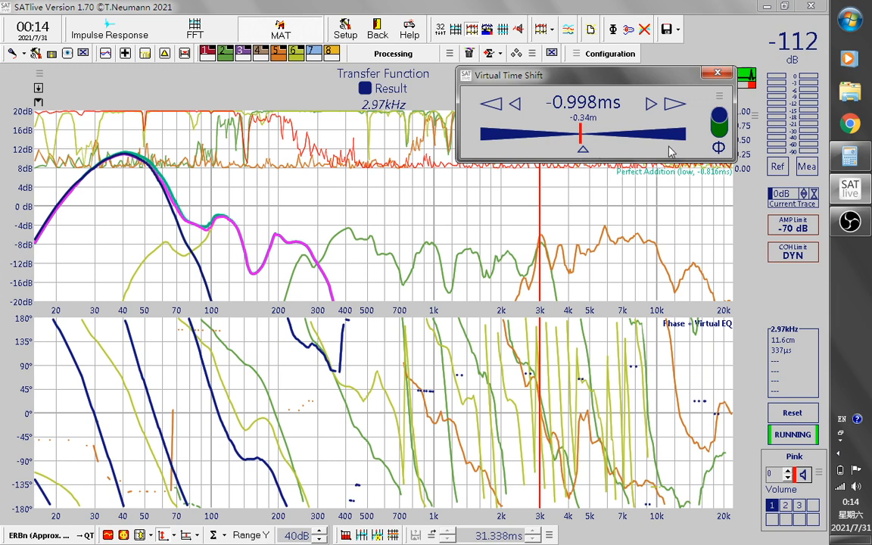
- Invert the subwoofer trace's polarity and set its virtual time shift to -7.007 ms to match the perfect addition
left_click(722, 117)
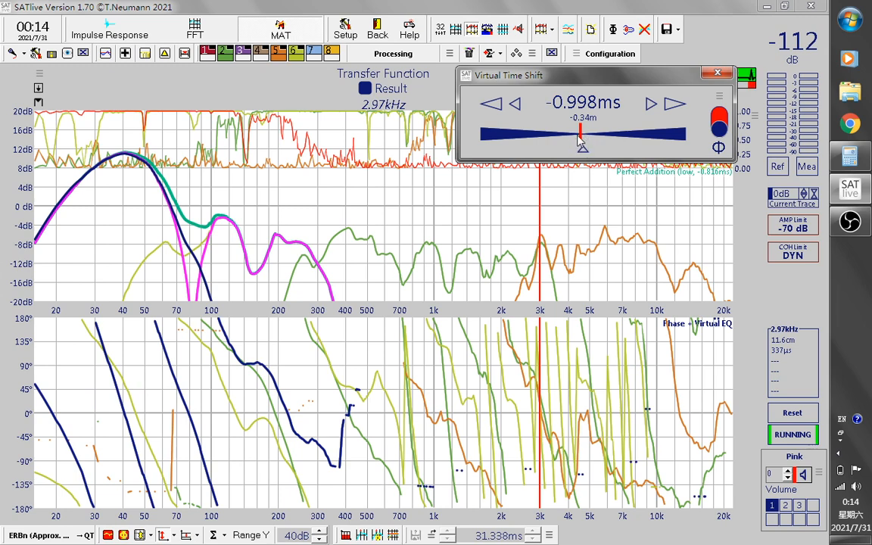
left_click_drag(581, 141, 566, 140)
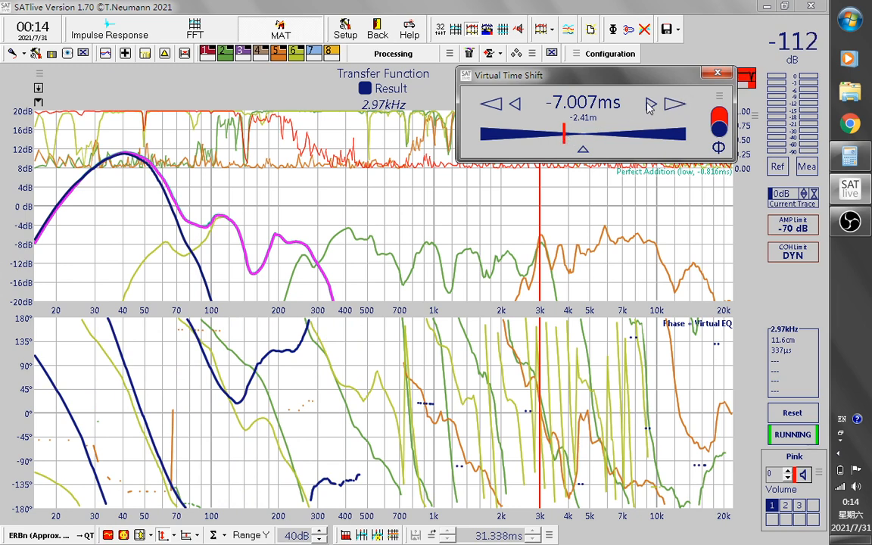
left_click(653, 106)
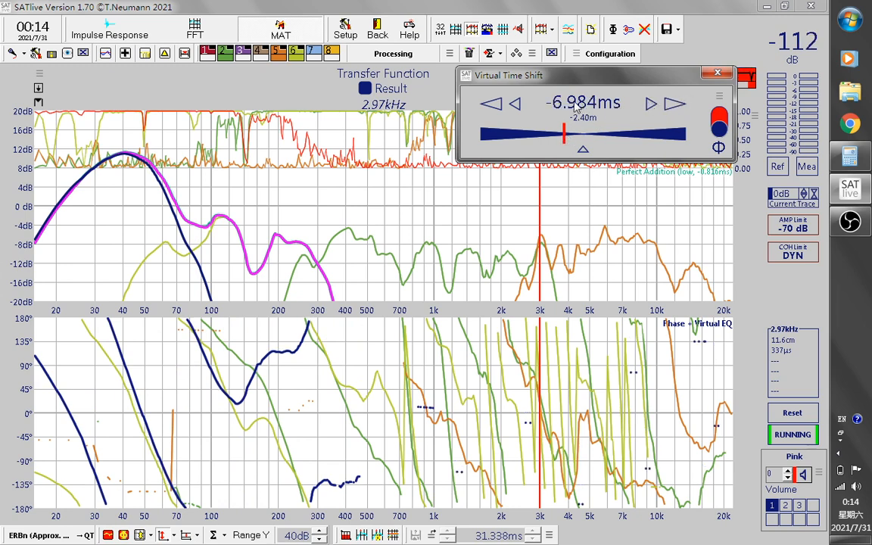
left_click(518, 106)
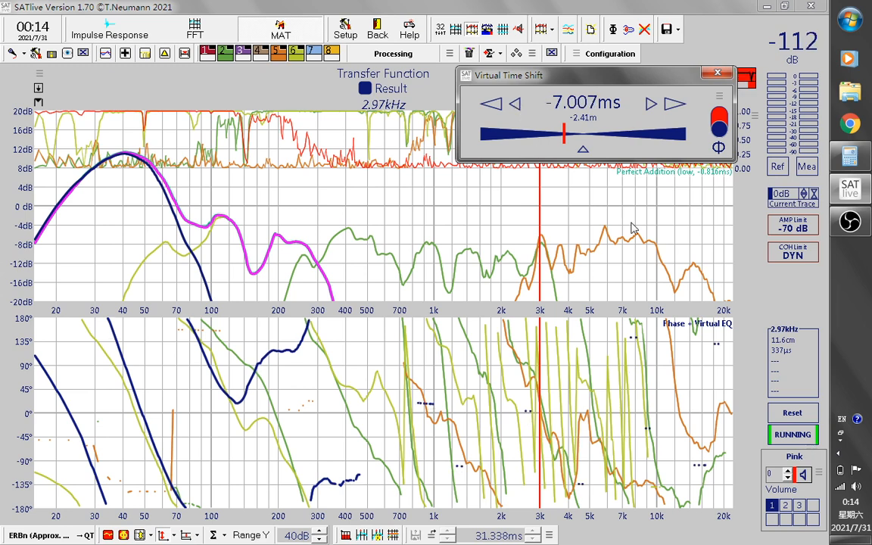
- Calculate the subwoofer's total delay in Calculator by subtracting 7.007 from the existing -0.068 offset
left_click(850, 159)
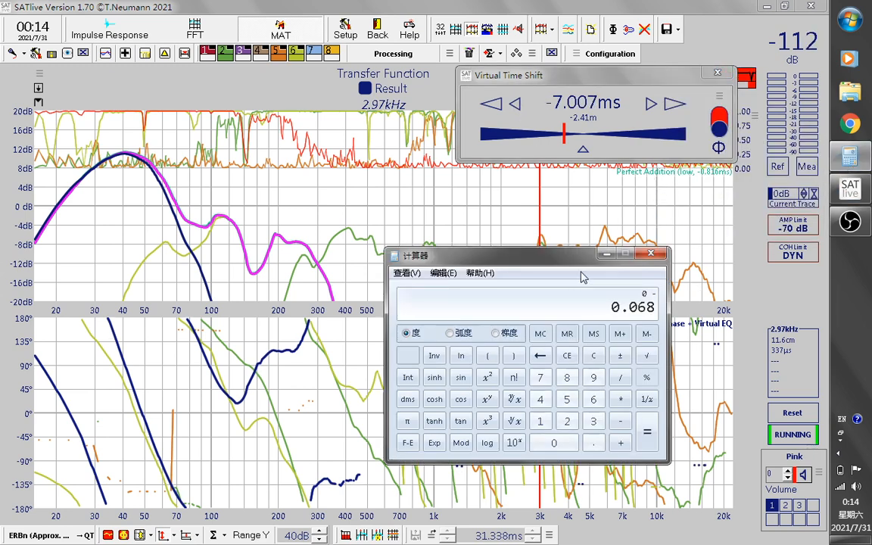
left_click_drag(571, 258, 406, 234)
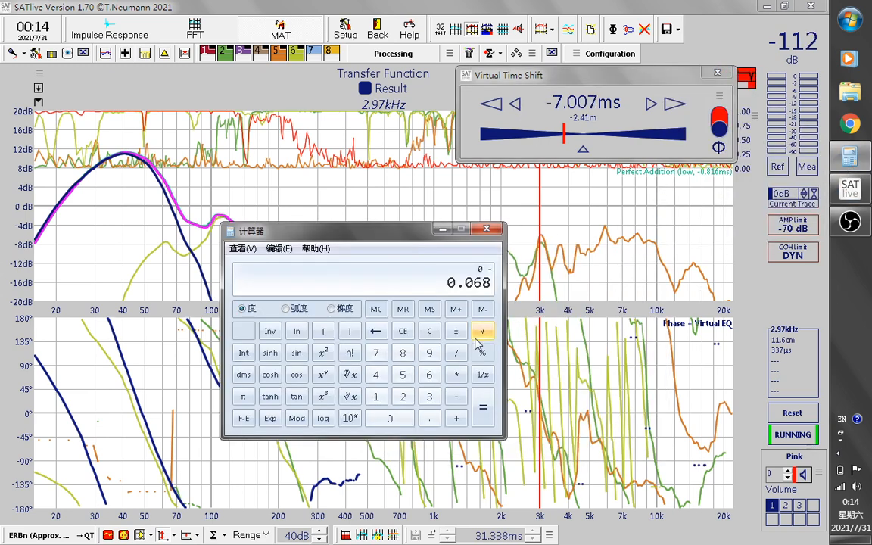
left_click(457, 400)
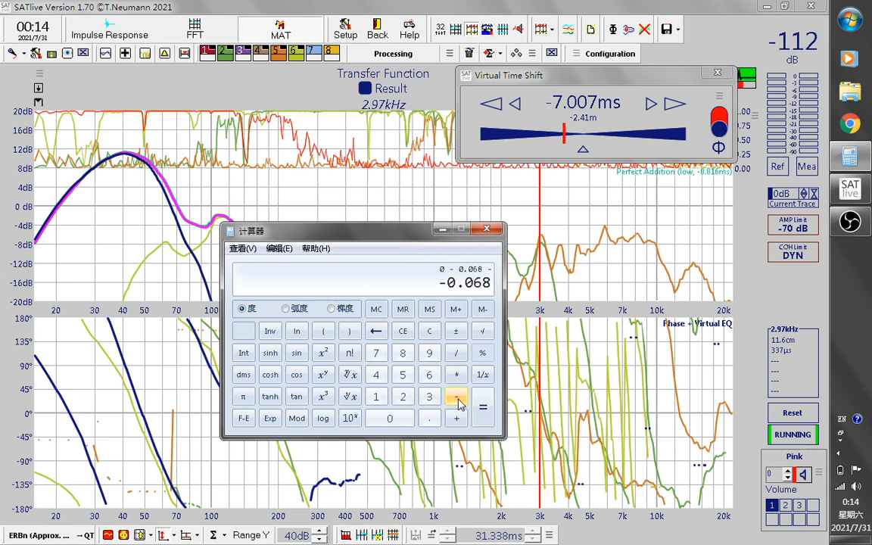
left_click(399, 426)
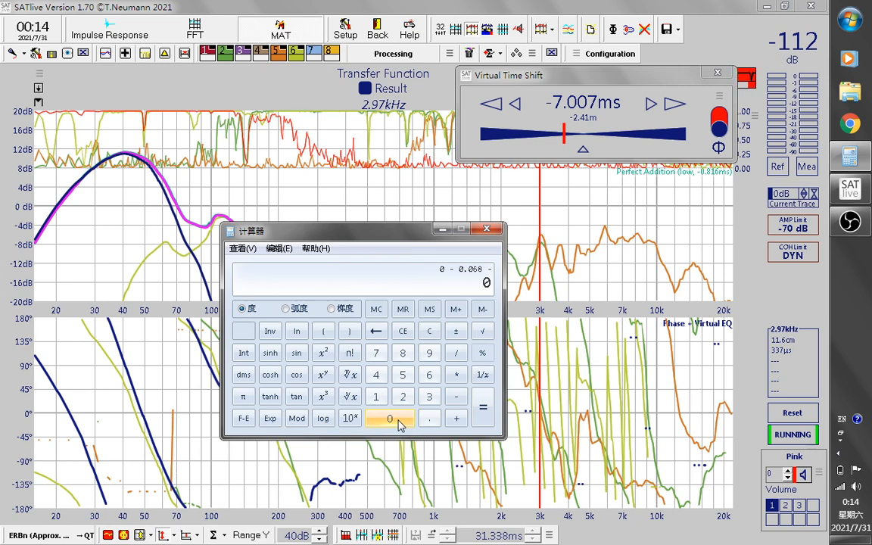
left_click(457, 399)
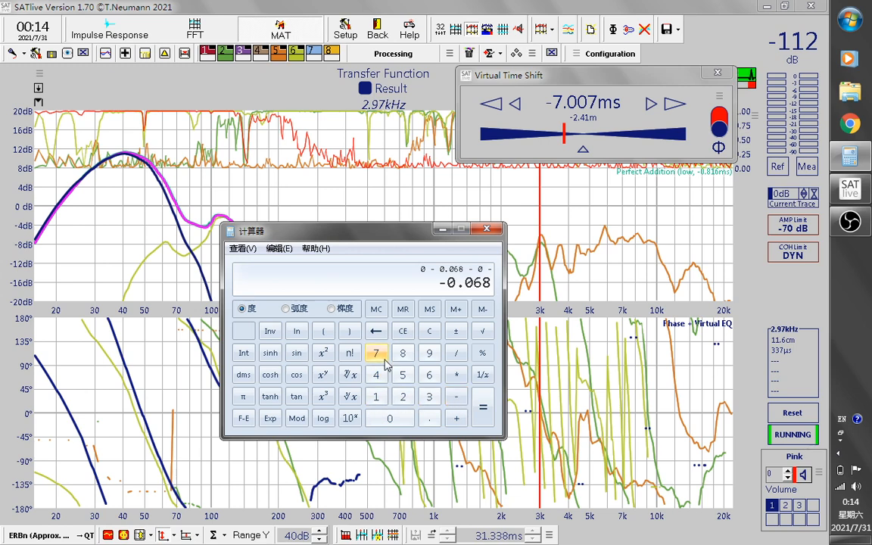
left_click(377, 354)
left_click(428, 418)
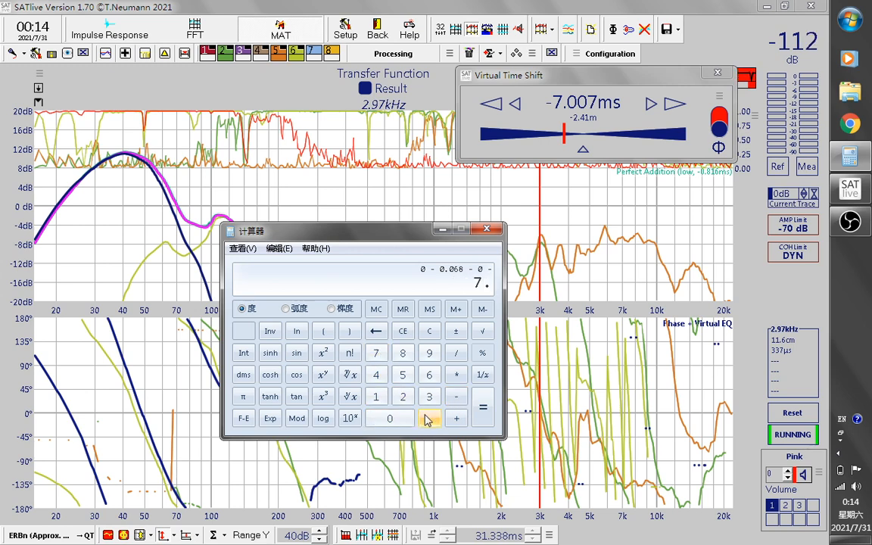
left_click(399, 419)
left_click(399, 419)
left_click(377, 355)
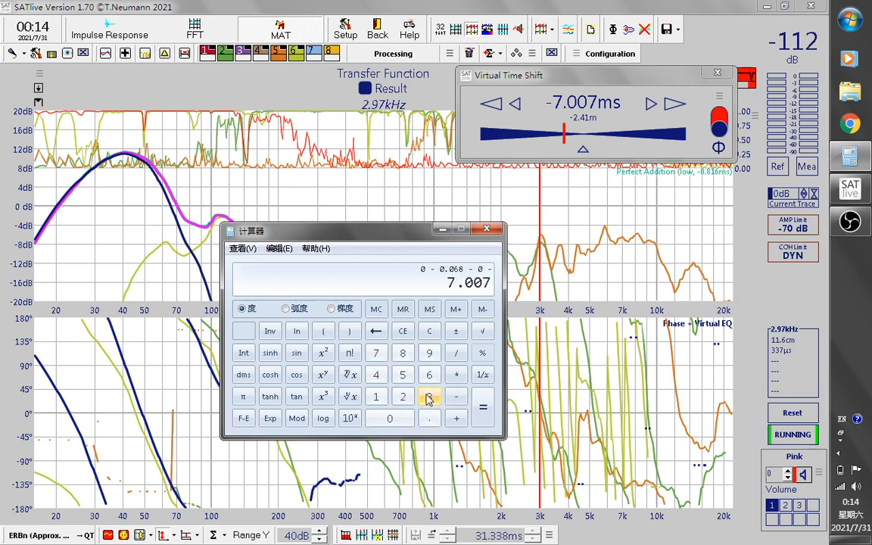
left_click(491, 425)
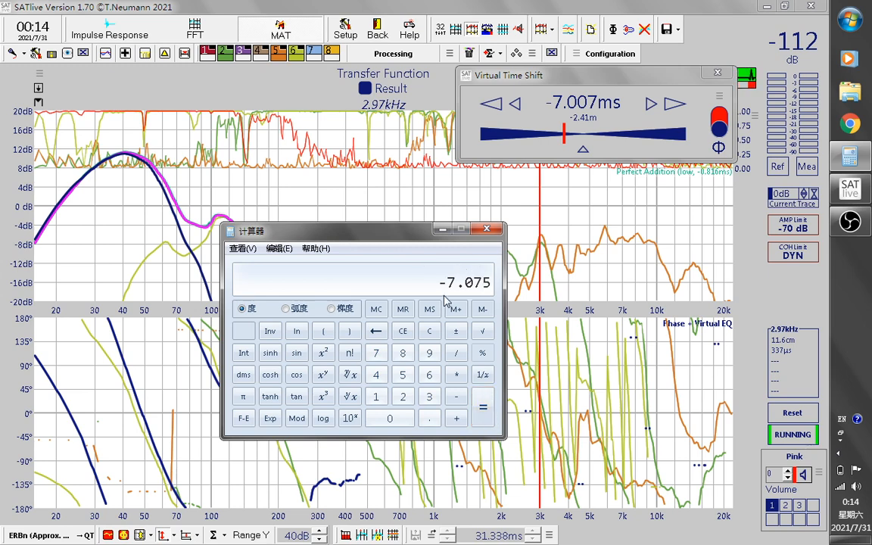
left_click_drag(390, 231, 459, 277)
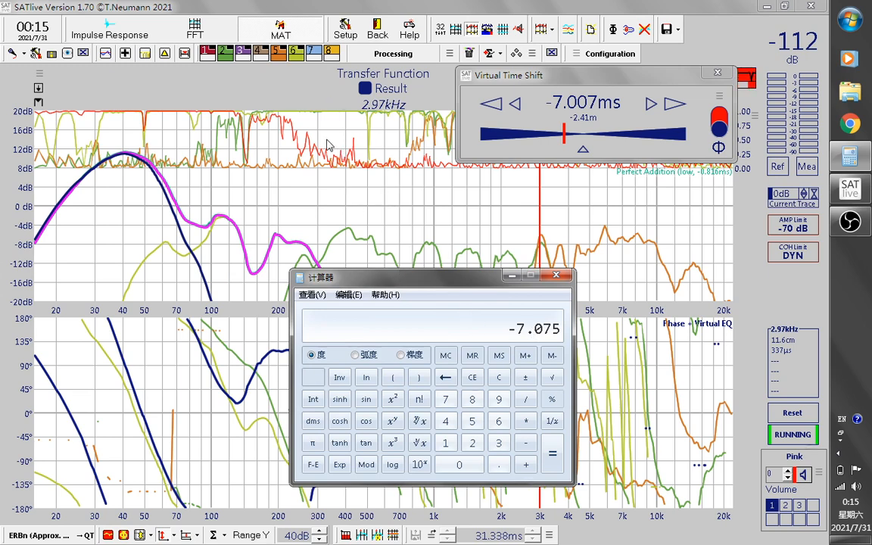
- Switch back to SATlive and store the shifted subwoofer trace in quick trace 7, labelled "sub, -7.075ms"
left_click(316, 61)
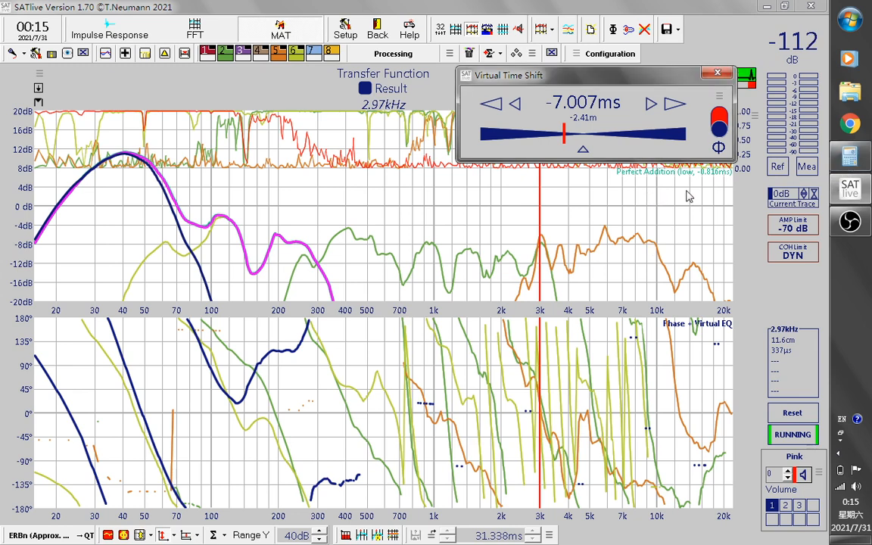
key("alt+Tab")
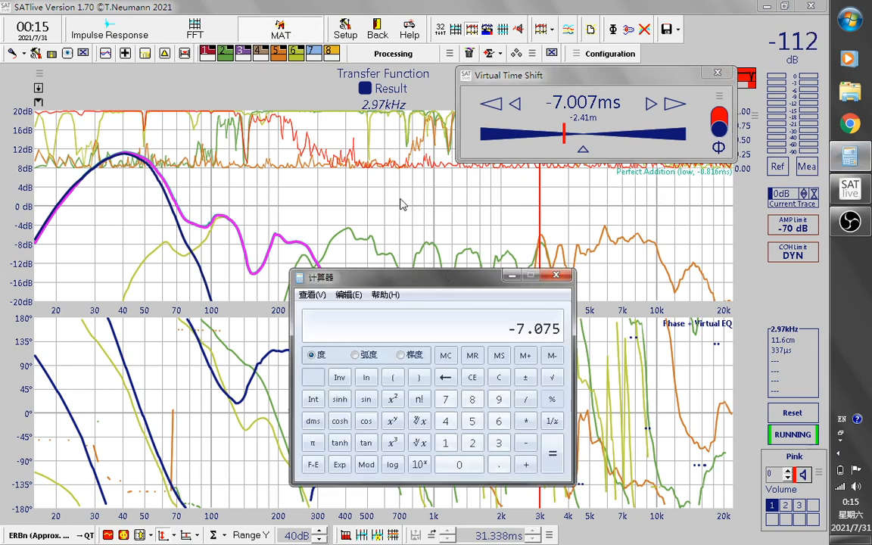
left_click(316, 78)
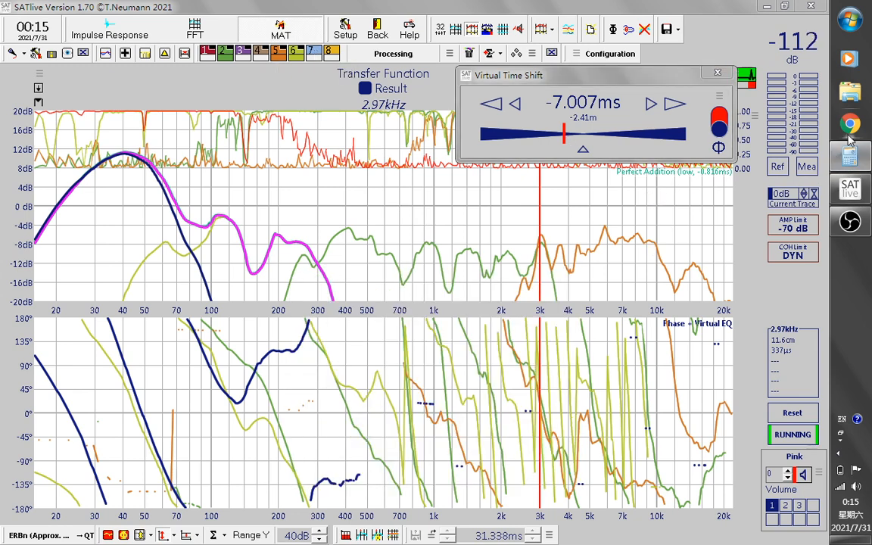
mouse_move(857, 155)
key("alt+Tab")
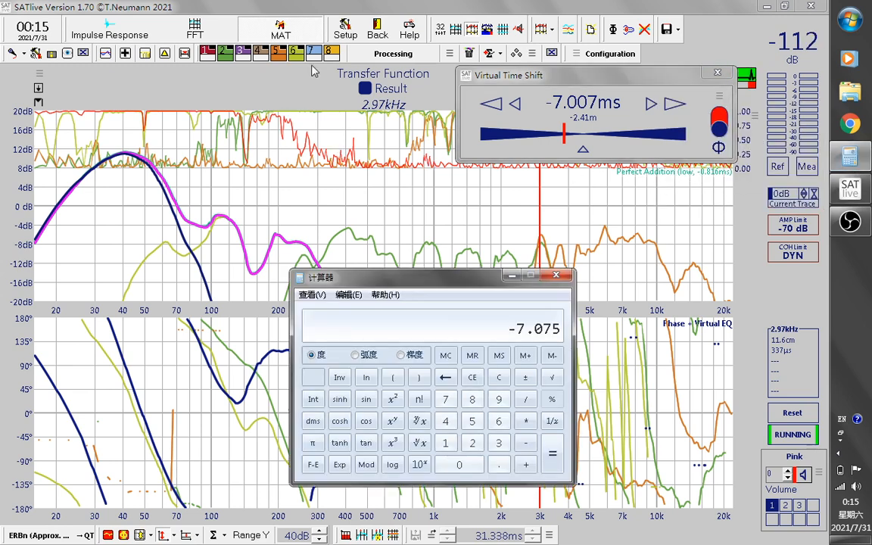
left_click(314, 71)
left_click(311, 52)
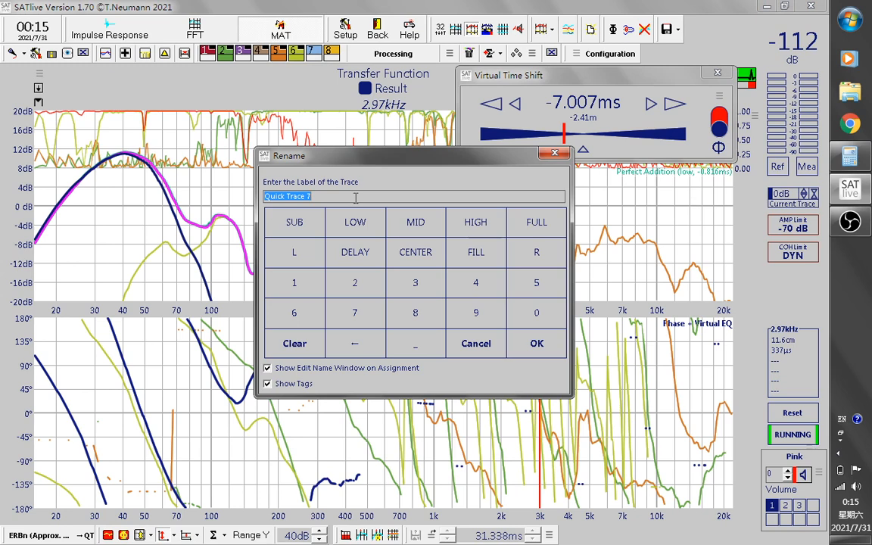
type("sub, ")
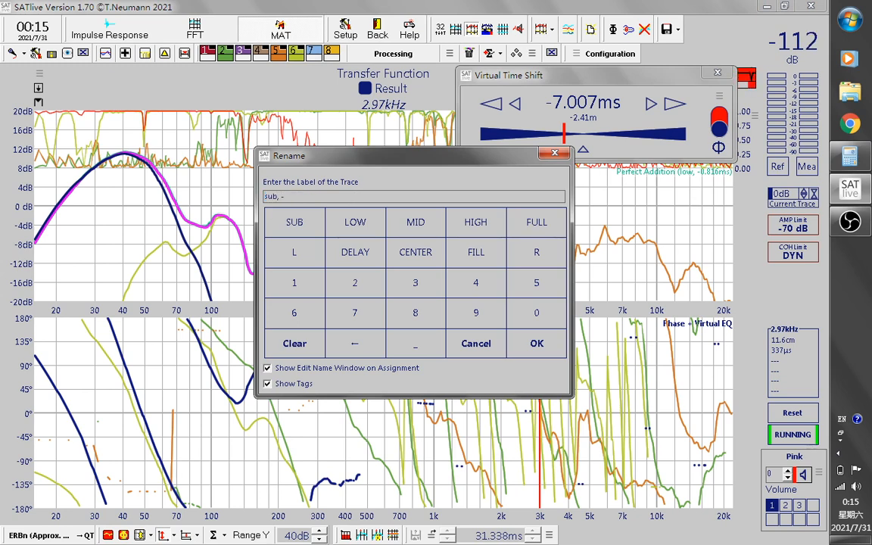
type("-7.075ms")
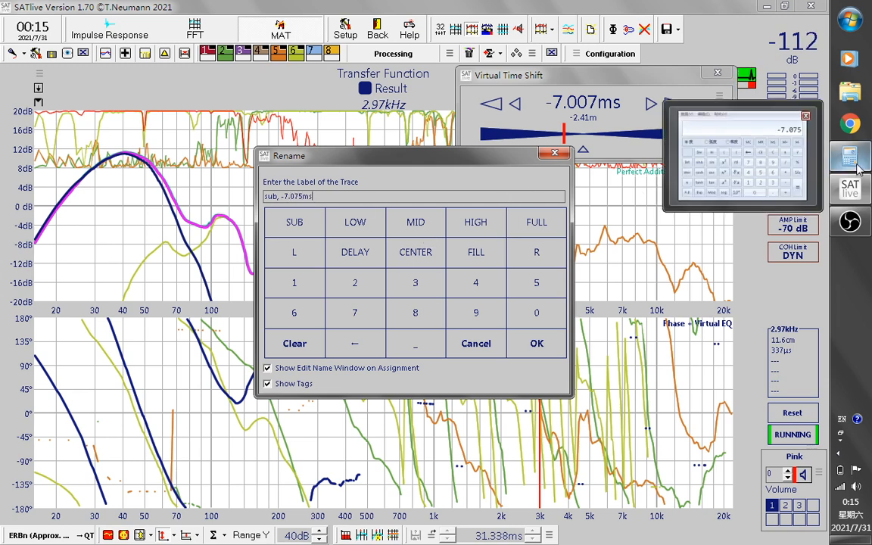
left_click(860, 168)
left_click(860, 168)
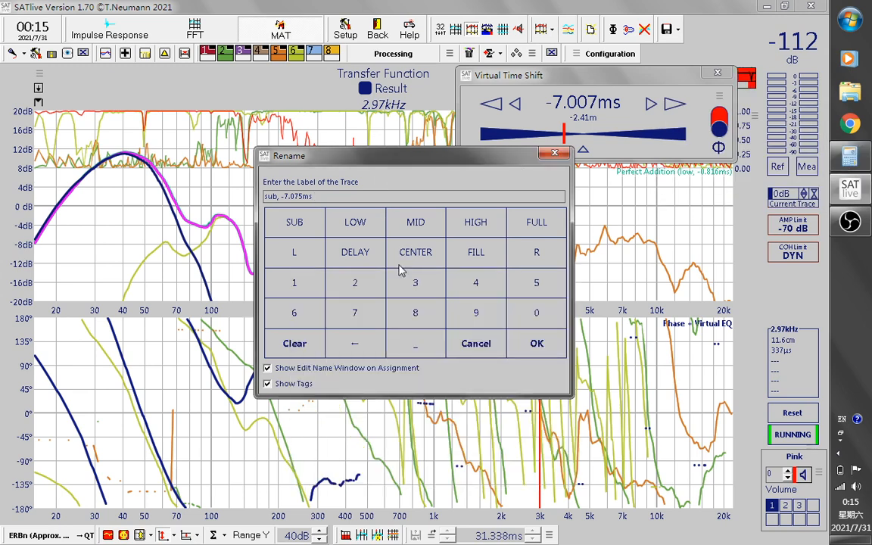
left_click(535, 345)
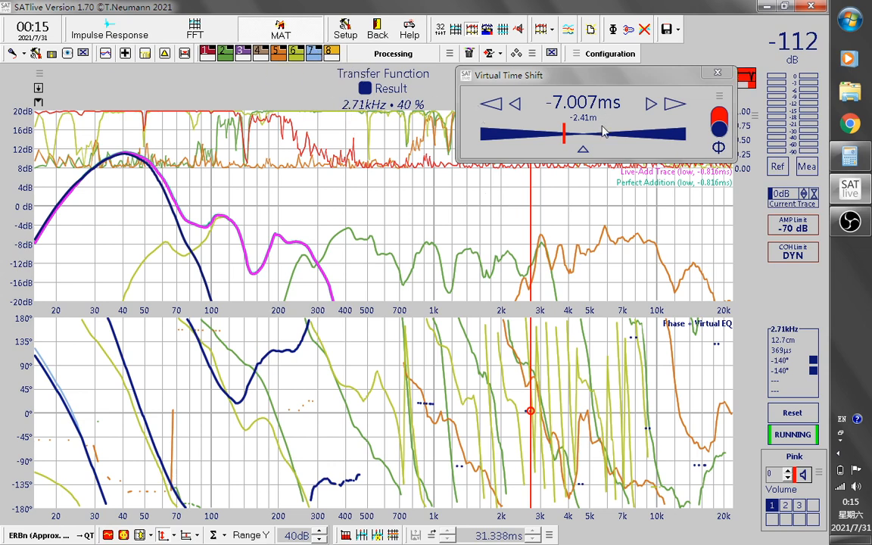
- Reset the virtual time shift to 0 ms, close its window, and hide the live-add and perfect-addition traces
left_click(582, 151)
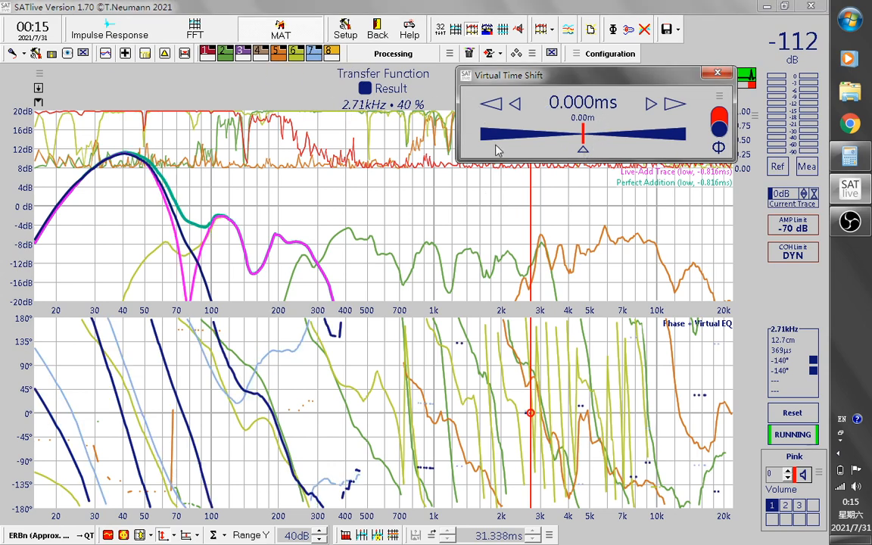
left_click(717, 74)
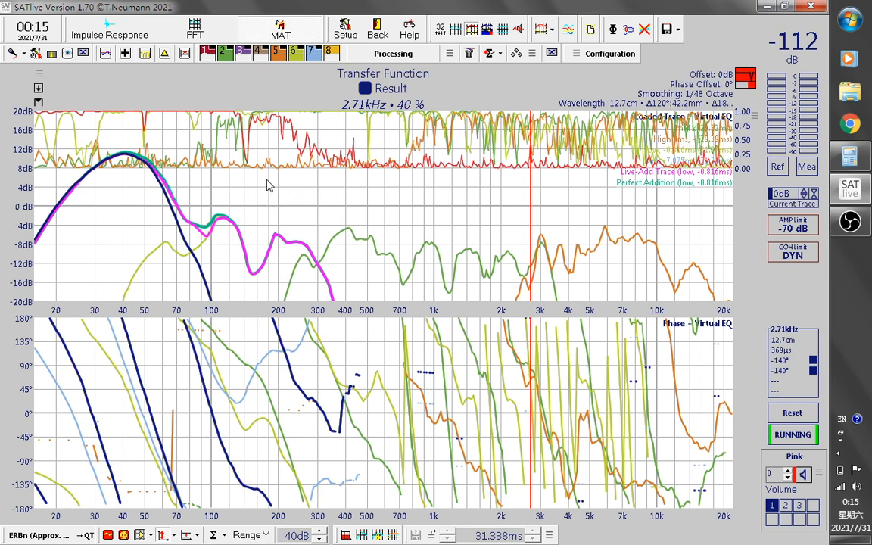
left_click(126, 61)
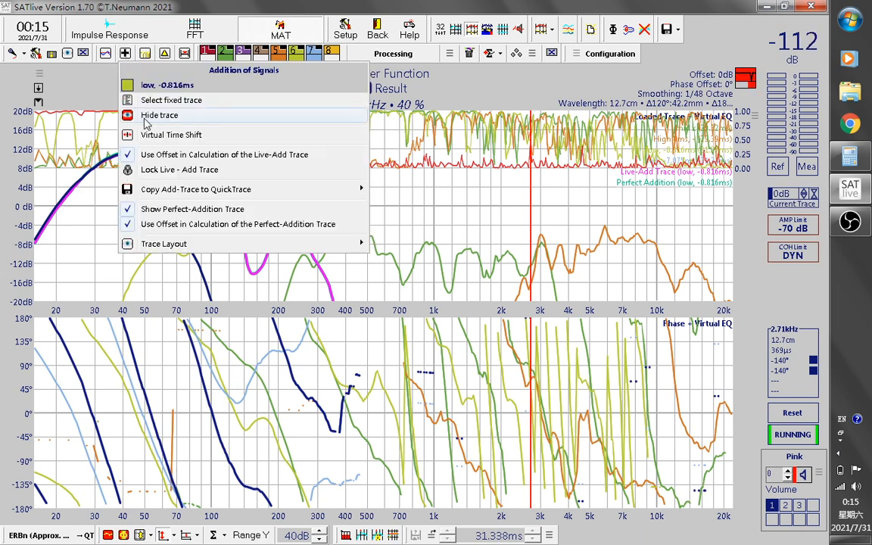
left_click(130, 118)
left_click(126, 61)
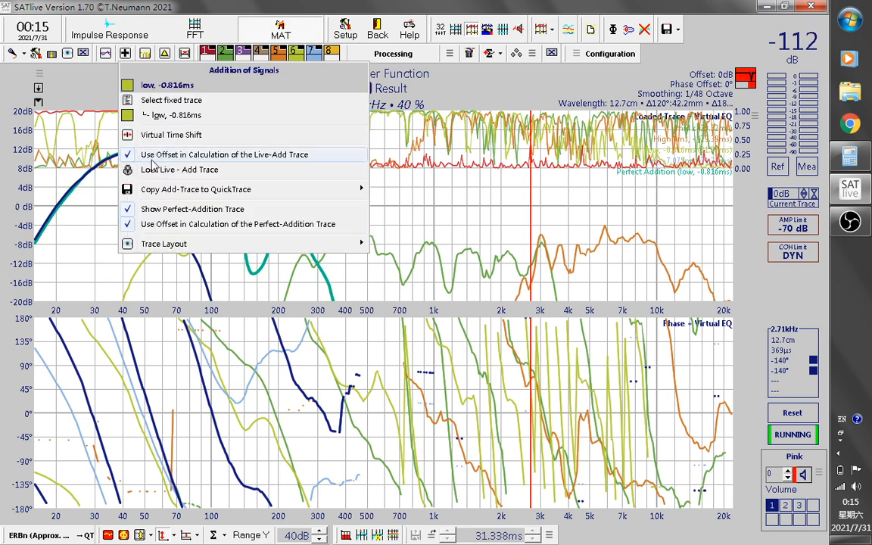
left_click(168, 211)
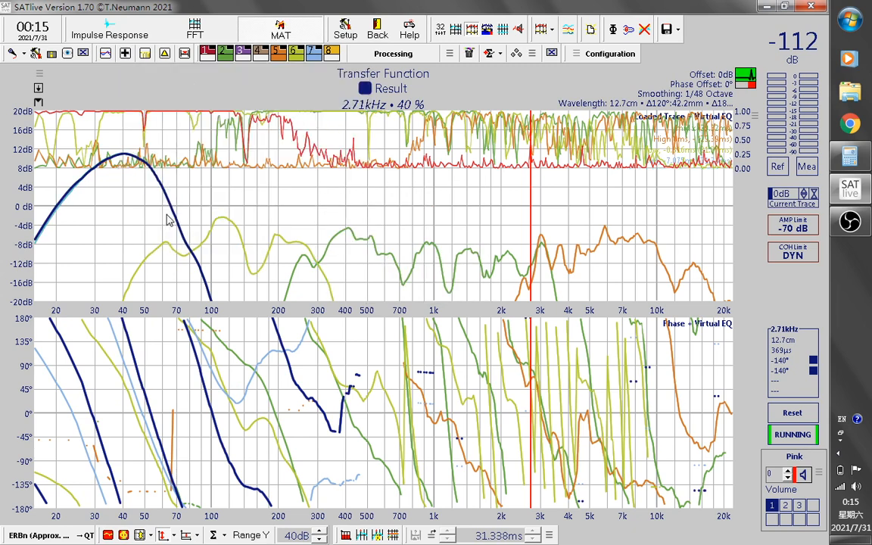
- Turn off use of the loaded trace in the transfer function display
right_click(331, 182)
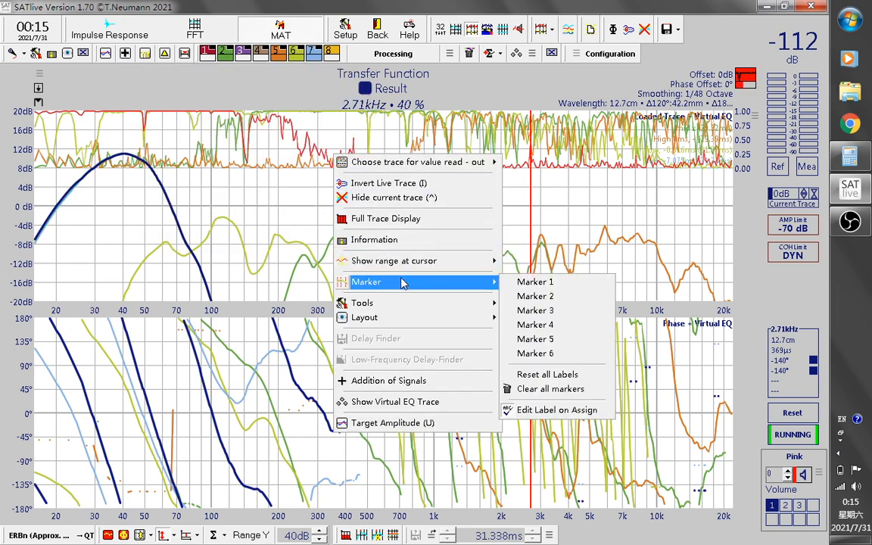
mouse_move(402, 303)
mouse_move(549, 265)
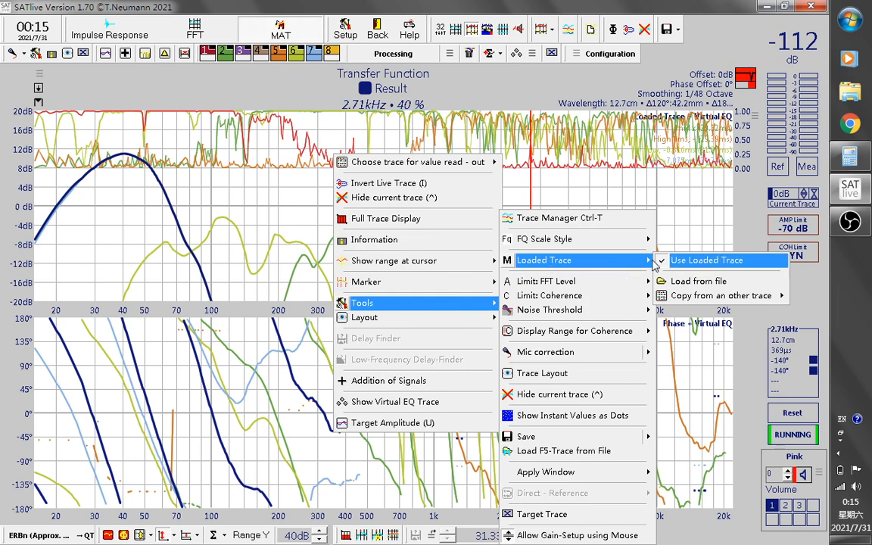
left_click(689, 262)
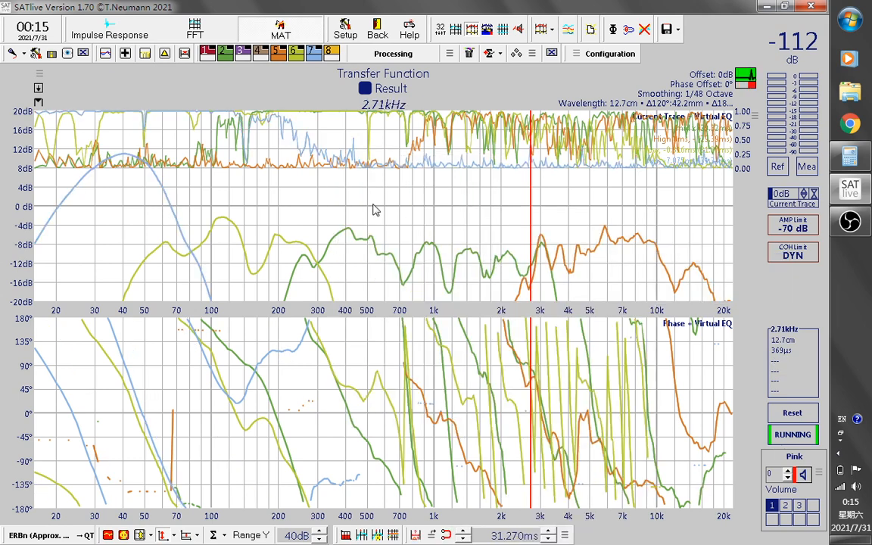
- Create a summary trace of the mid, high, low and sub quick traces using complex addition
left_click(488, 53)
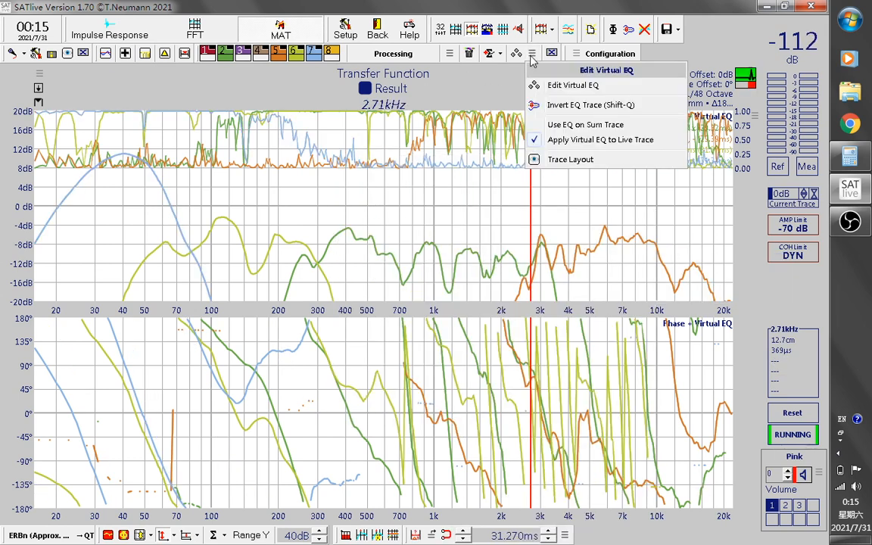
left_click(448, 190)
left_click(335, 188)
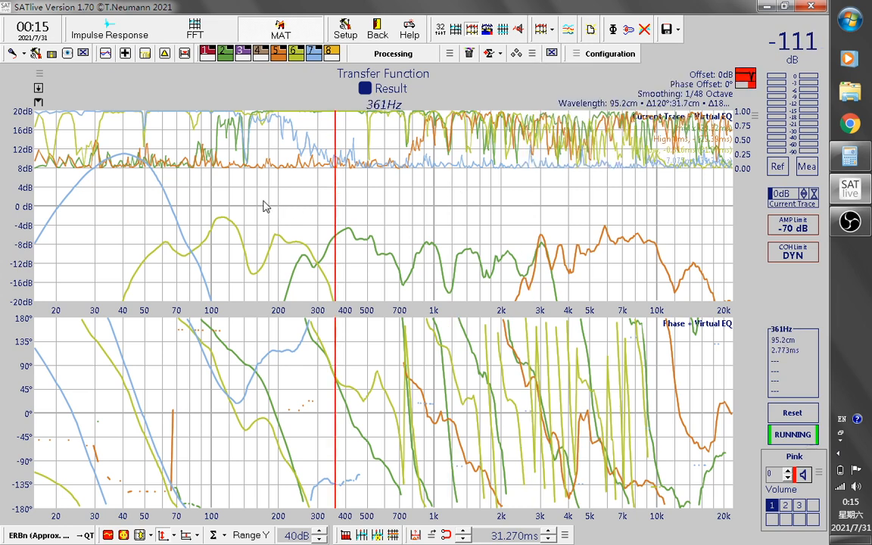
left_click(501, 54)
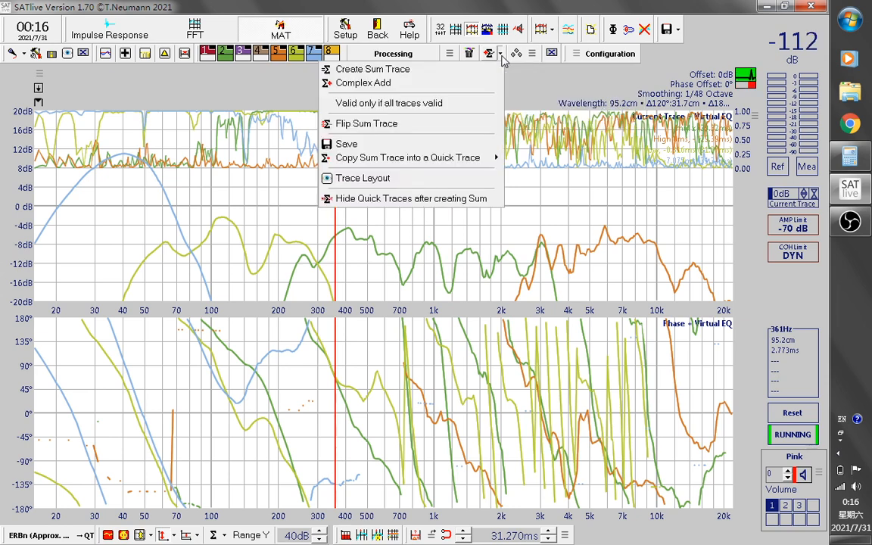
left_click(406, 89)
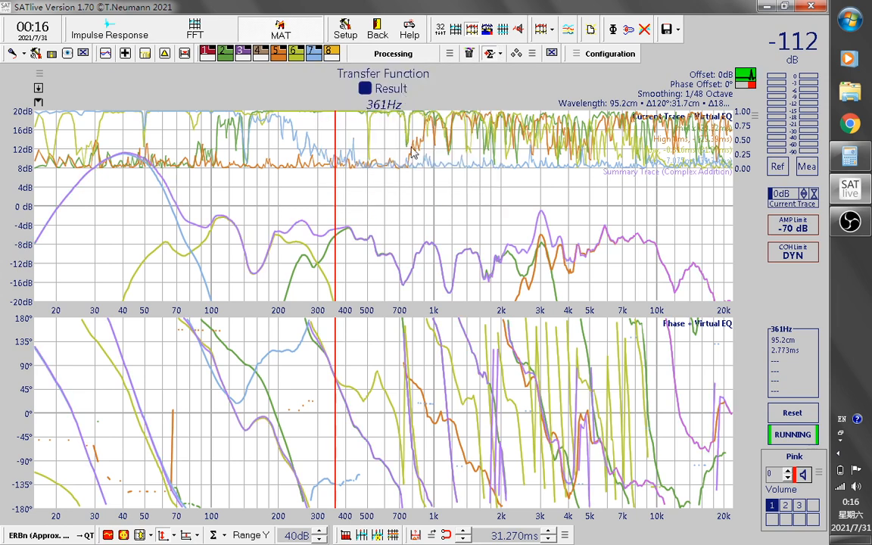
- Set the summary trace's width to Thick in its trace layout and close the dialog
left_click(501, 54)
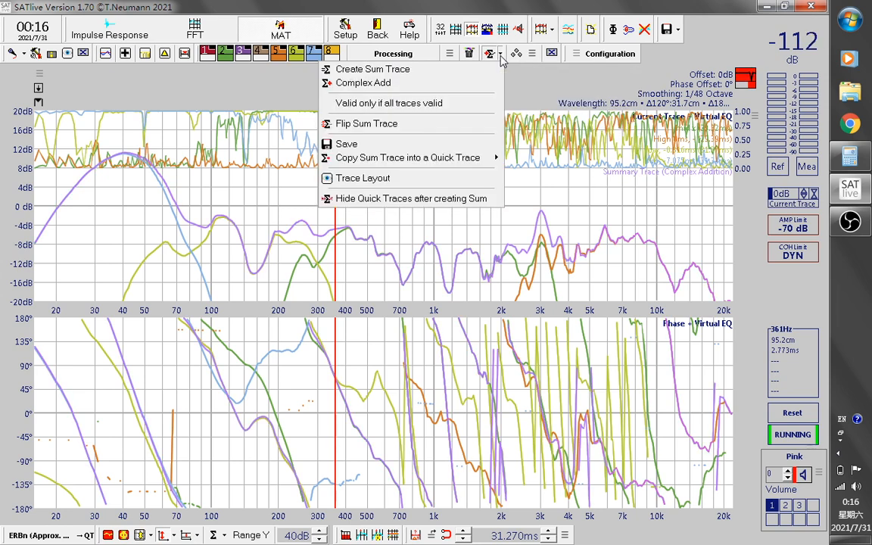
left_click(433, 178)
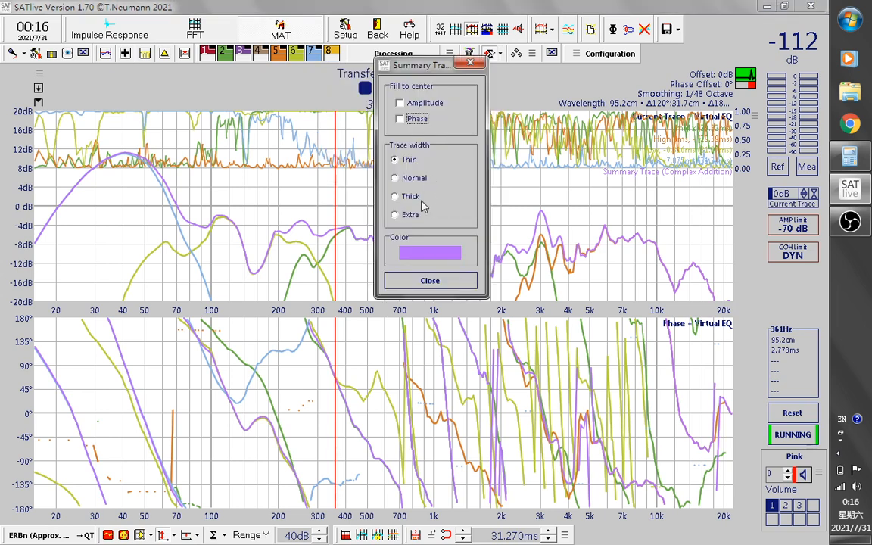
left_click(396, 196)
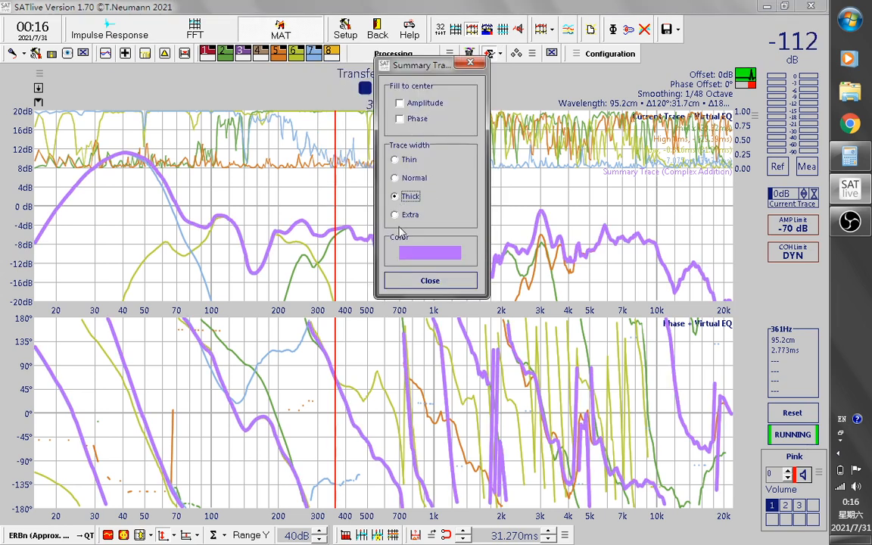
left_click(390, 280)
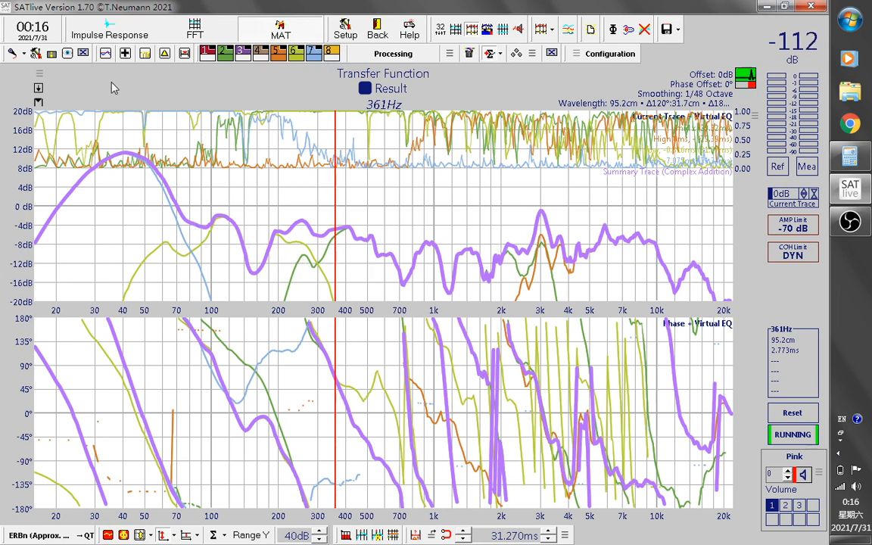
- Toggle the display of the complex-addition summary trace, leaving it hidden
left_click(492, 56)
left_click(492, 56)
left_click(493, 56)
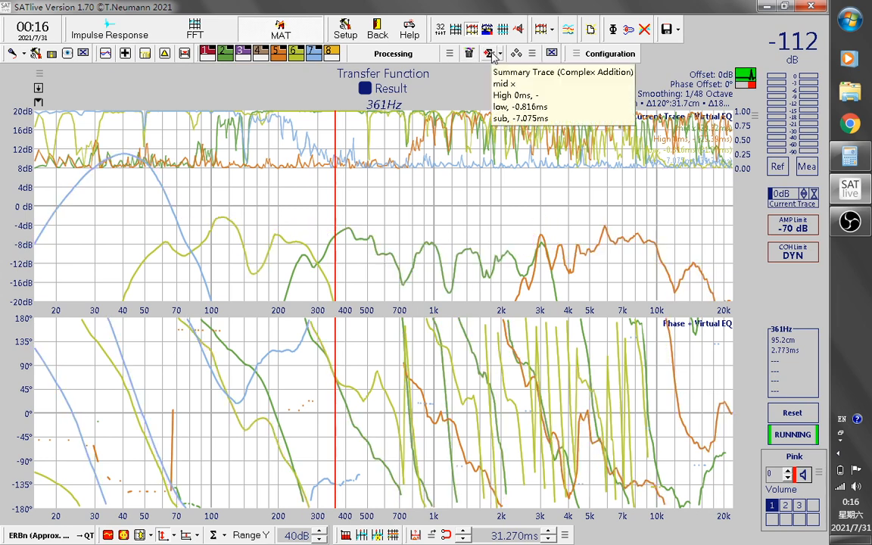
- Show the complex-addition summary trace over the individual band traces
left_click(493, 56)
left_click(493, 56)
left_click(492, 56)
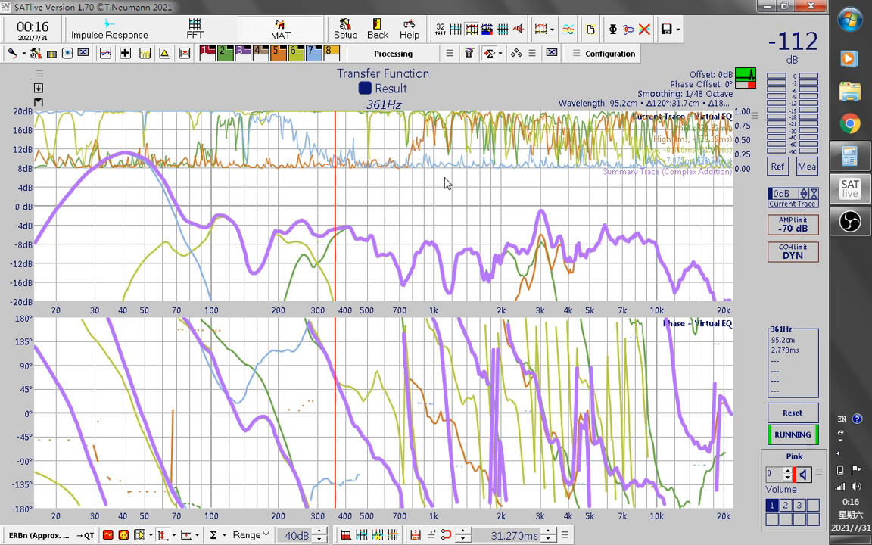
left_click(494, 53)
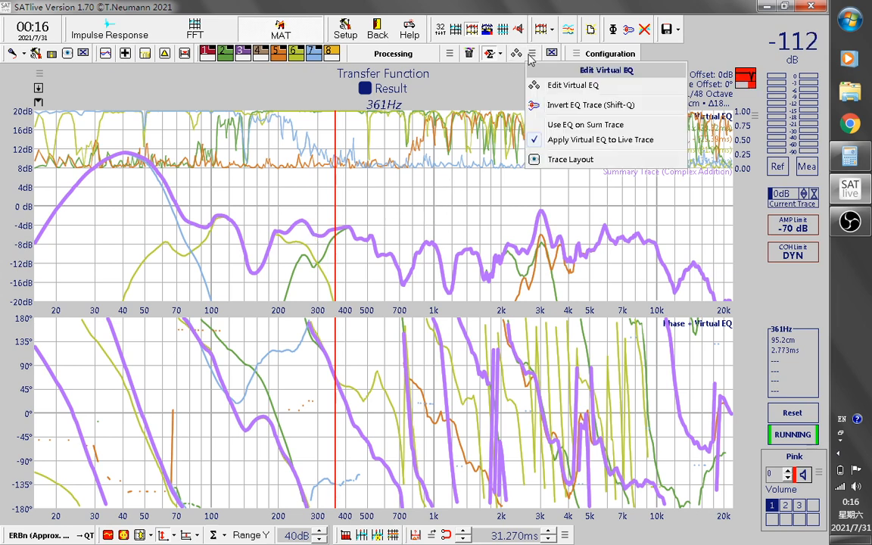
- In the virtual EQ editor, display the virtual EQ trace and enable use of the EQ on the sum trace
left_click(489, 80)
left_click_drag(413, 144, 247, 26)
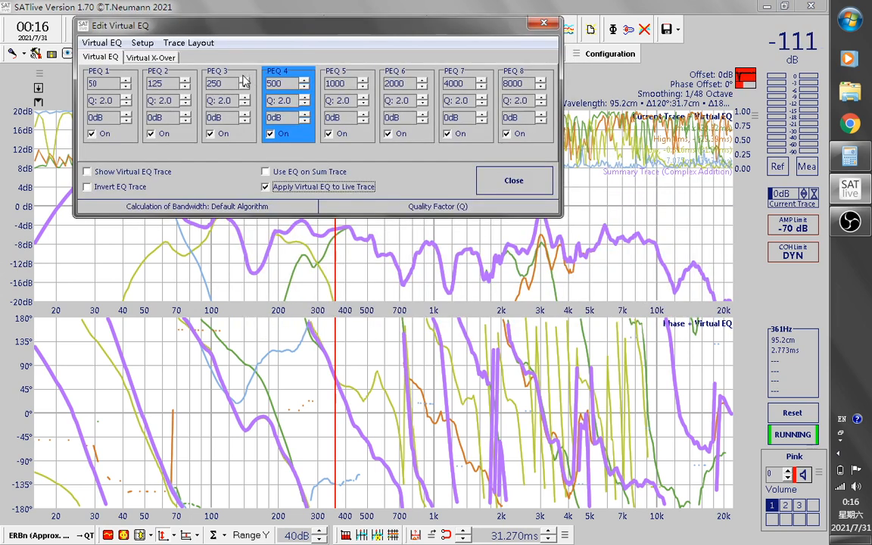
left_click(122, 173)
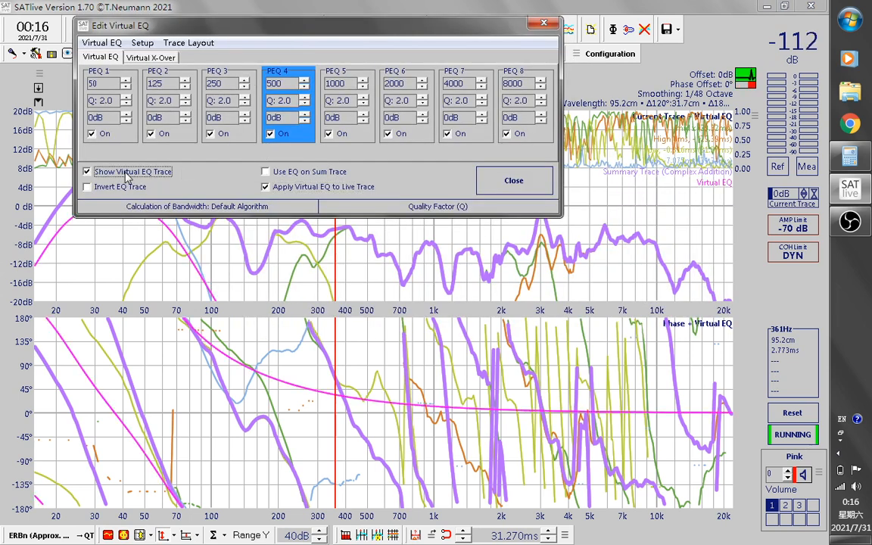
left_click(307, 173)
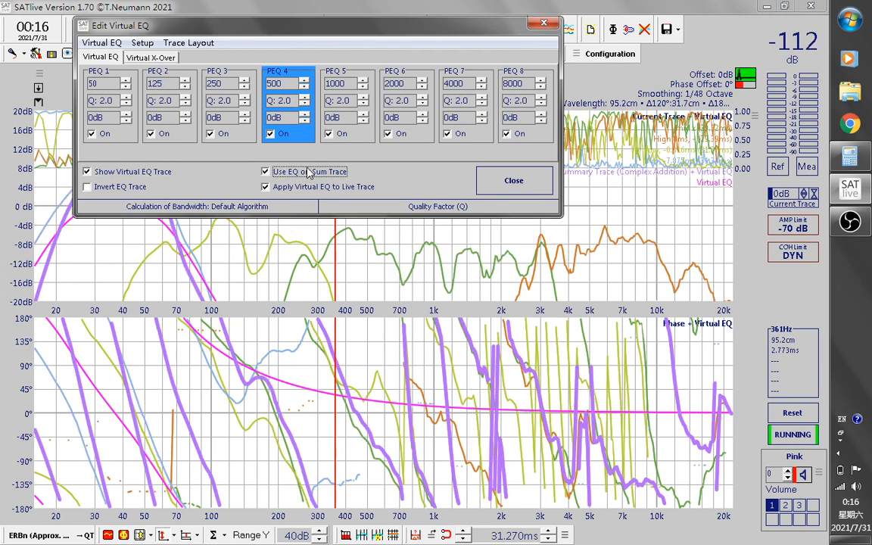
- Load the default setting for the virtual EQ and close its editor
left_click(100, 42)
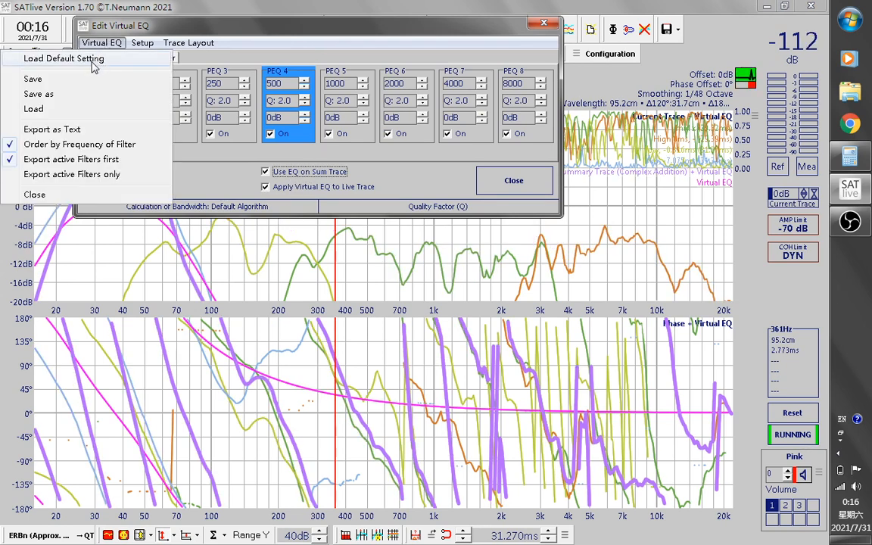
left_click(90, 60)
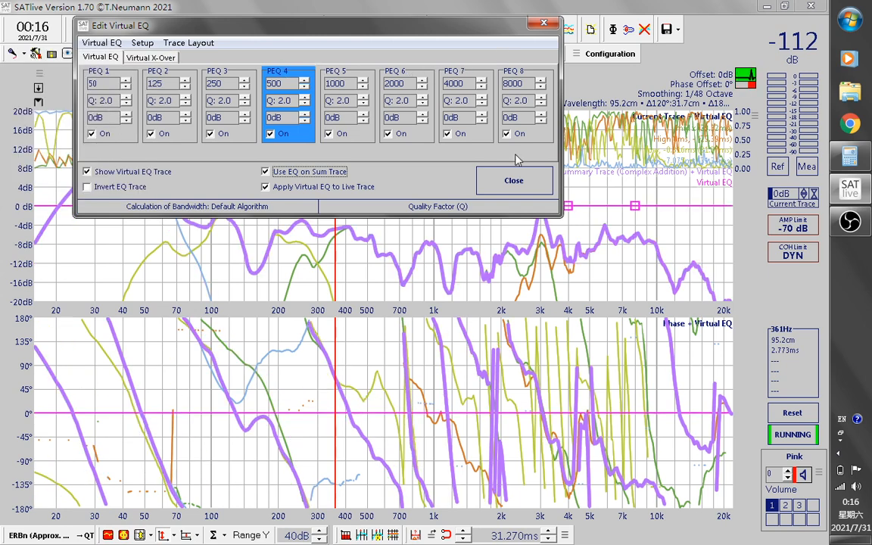
left_click(515, 183)
- Boost the virtual EQ about 3 dB near 1 and 4.8 kHz, cut about 2 dB near 260 Hz, and shift the 500 Hz filter to 441 Hz
left_click_drag(568, 205, 584, 195)
left_click_drag(434, 205, 430, 192)
left_click_drag(366, 204, 330, 198)
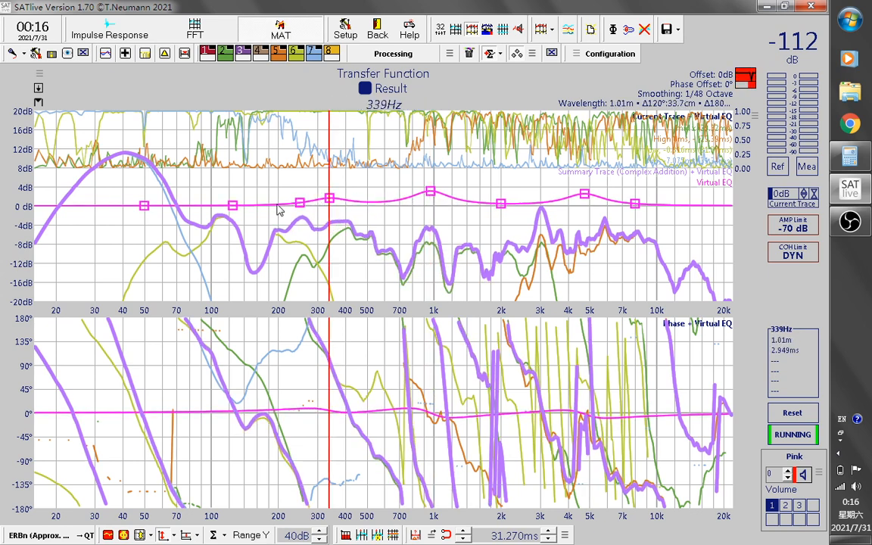
mouse_move(236, 203)
left_mouse_down()
mouse_move(253, 187)
mouse_move(265, 188)
mouse_move(231, 204)
left_mouse_up()
left_click_drag(300, 202, 355, 209)
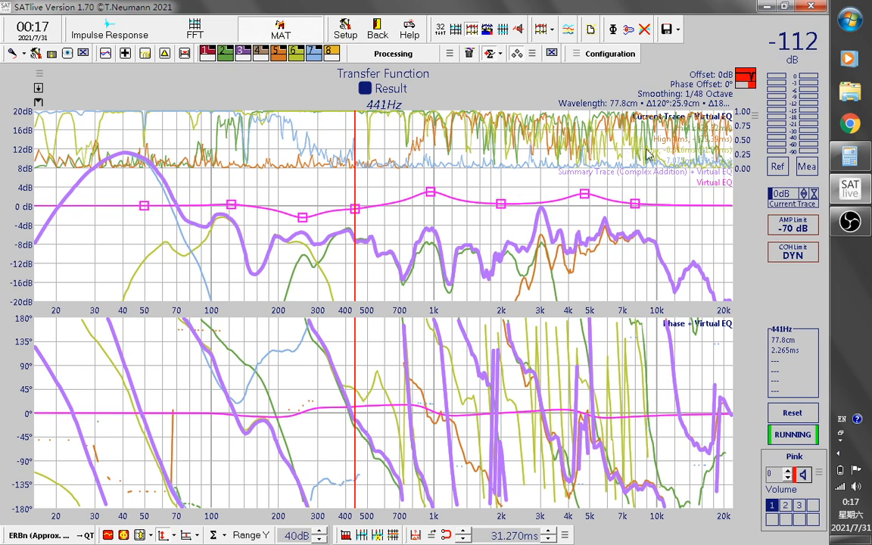
- Switch to the OBS window
mouse_move(858, 234)
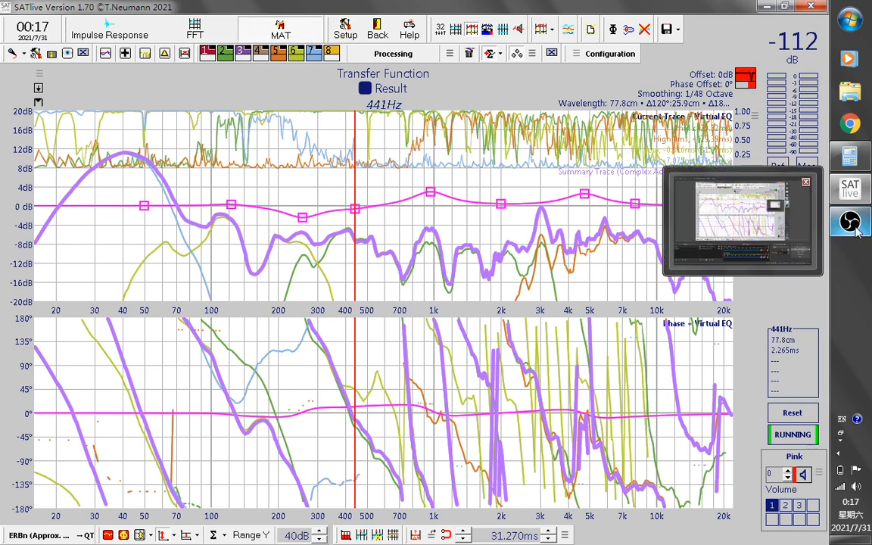
left_click(856, 230)
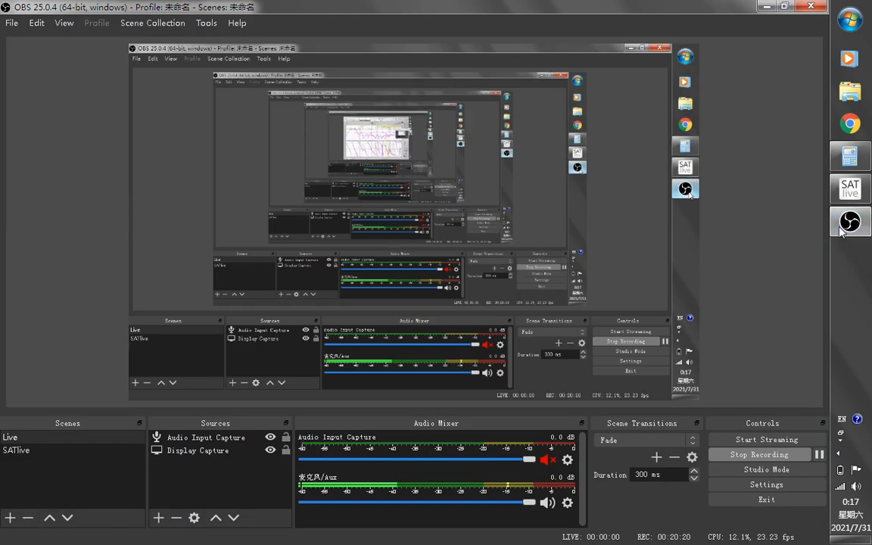